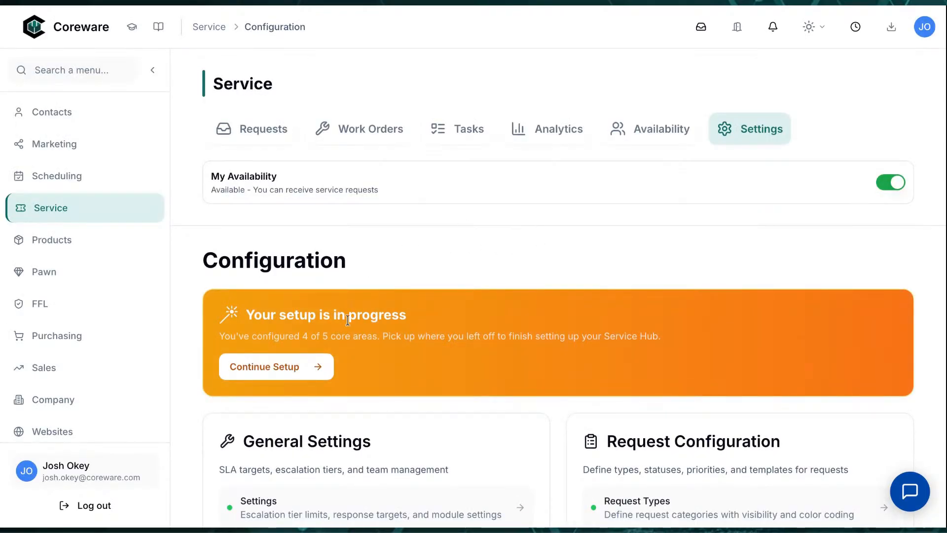
Resume the 75% draft in custom setup with Corey and review its teams, request types, statuses and priorities
left_click(291, 376)
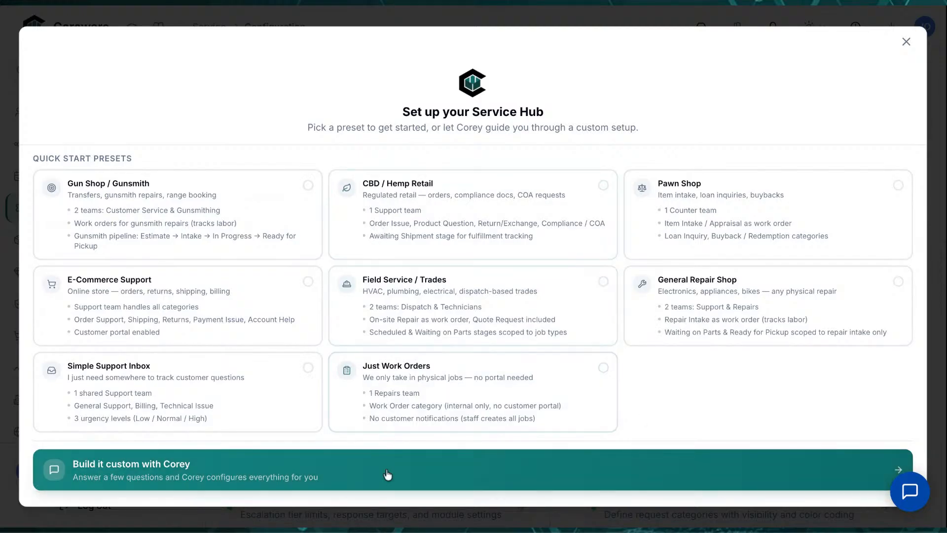
left_click(387, 474)
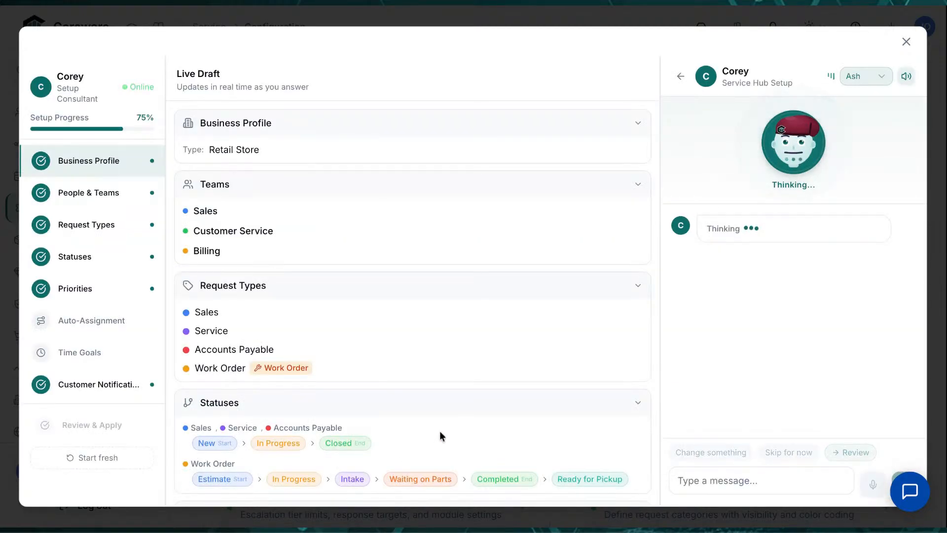
scroll(427, 310, "down", 1)
scroll(427, 316, "down", 2)
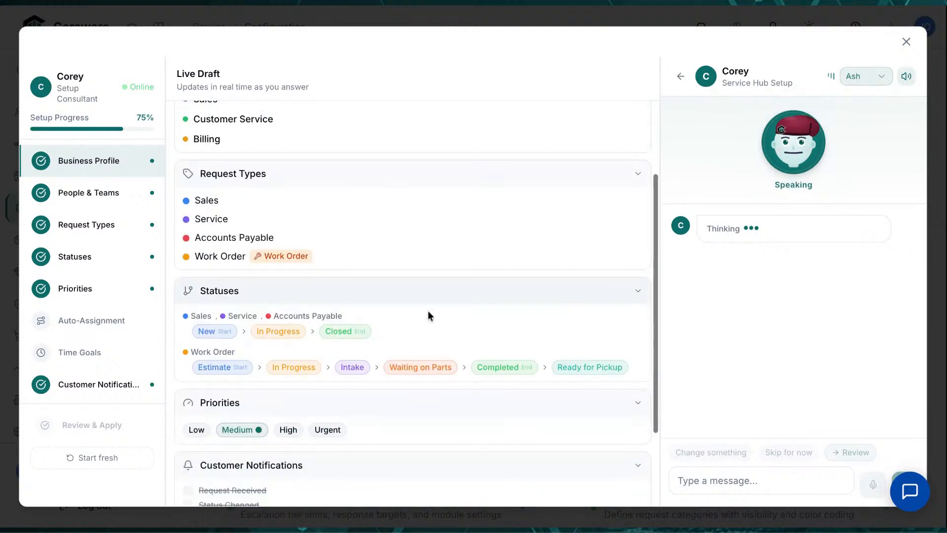
scroll(428, 316, "down", 2)
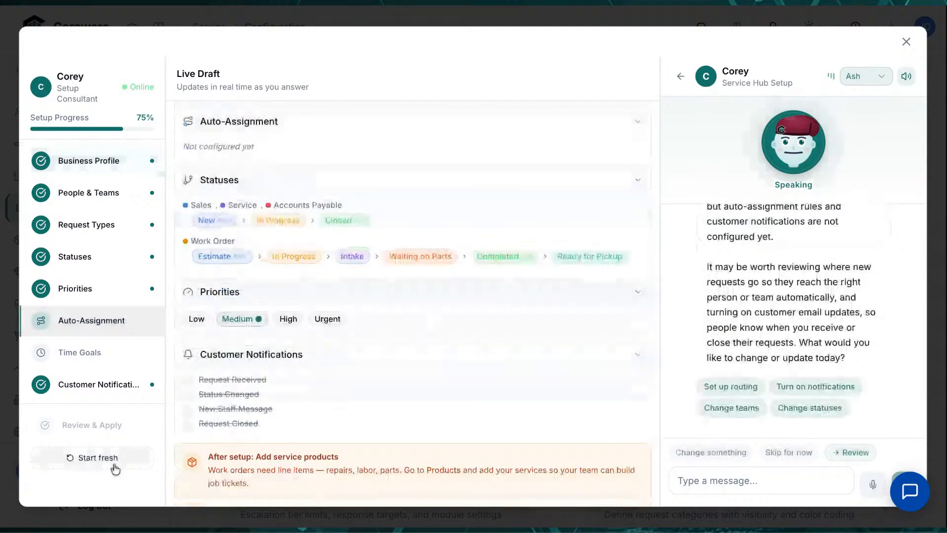
Discard the 75% draft and restart the custom setup with Corey from 0%
left_click(115, 467)
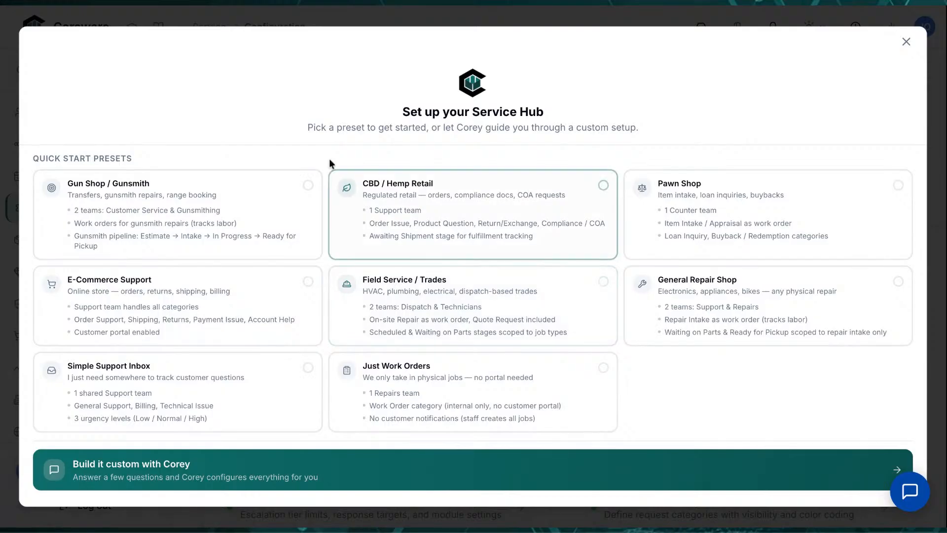
left_click(277, 471)
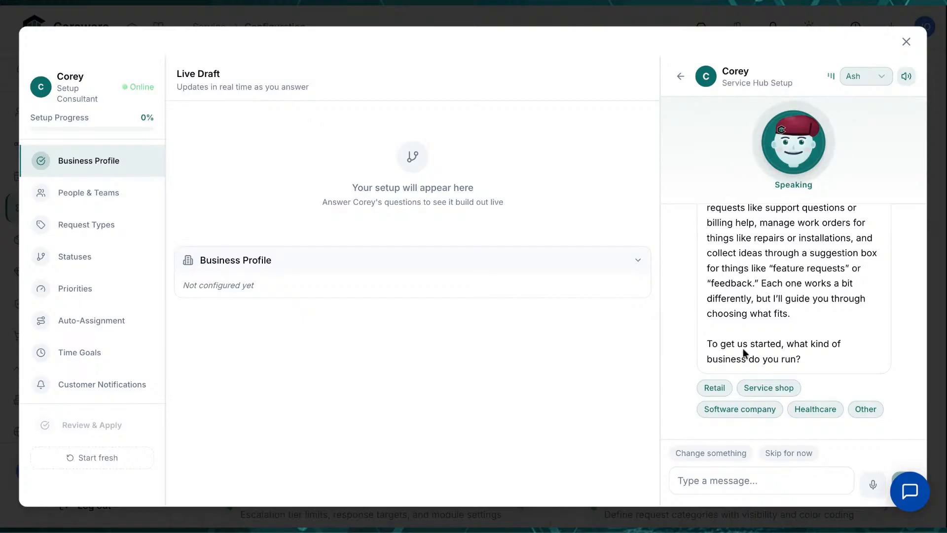
Answer Retail as the business type, muting Corey's voice meanwhile
left_click(906, 76)
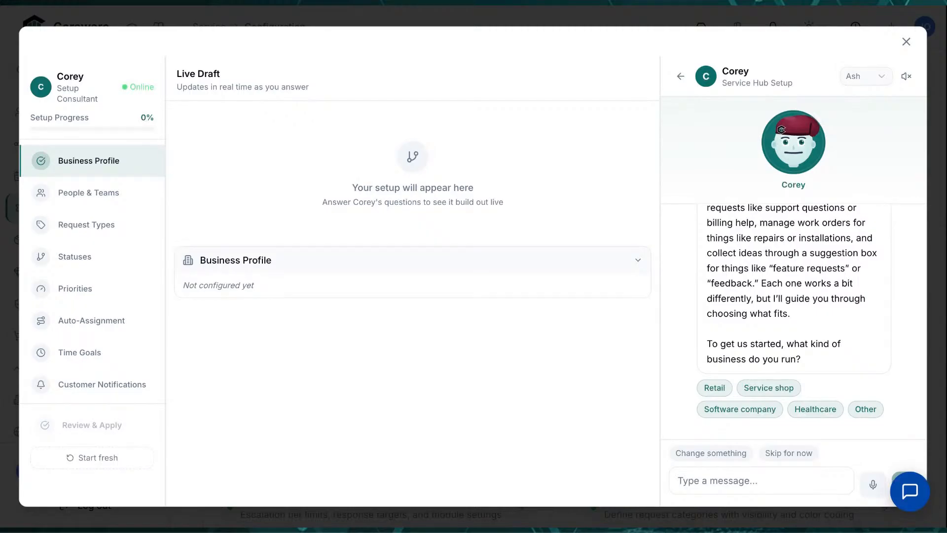
left_click(715, 388)
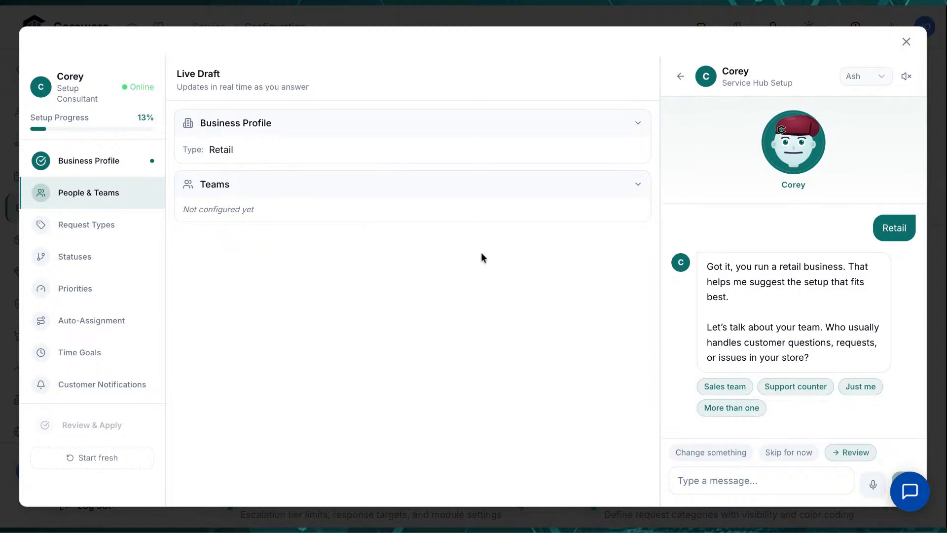
left_click(905, 79)
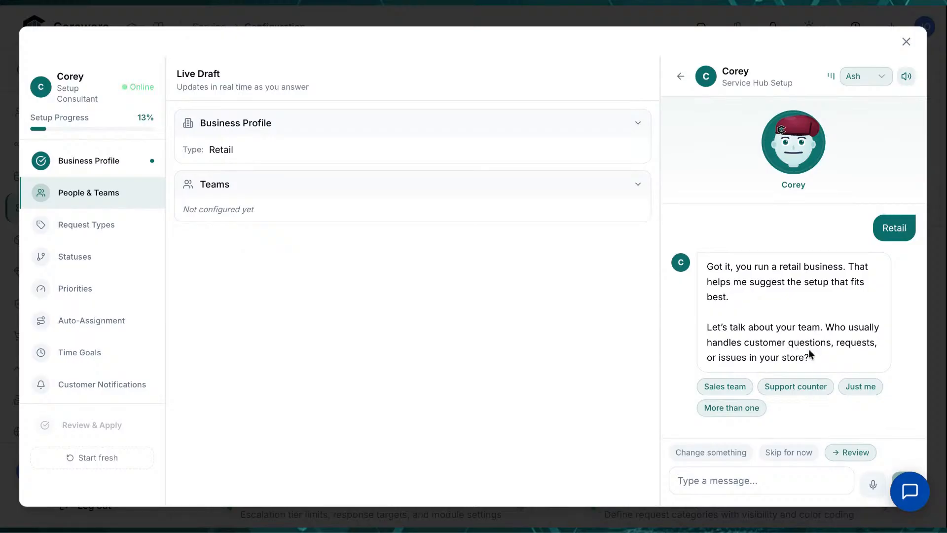
Reply that Customer Service handles requests, then send the team lead's full name
left_click(769, 476)
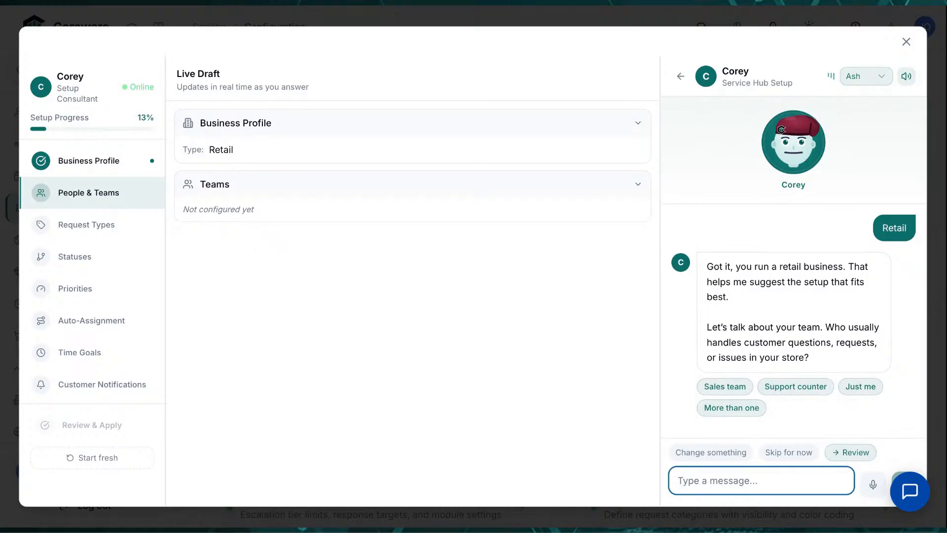
type("Customer ")
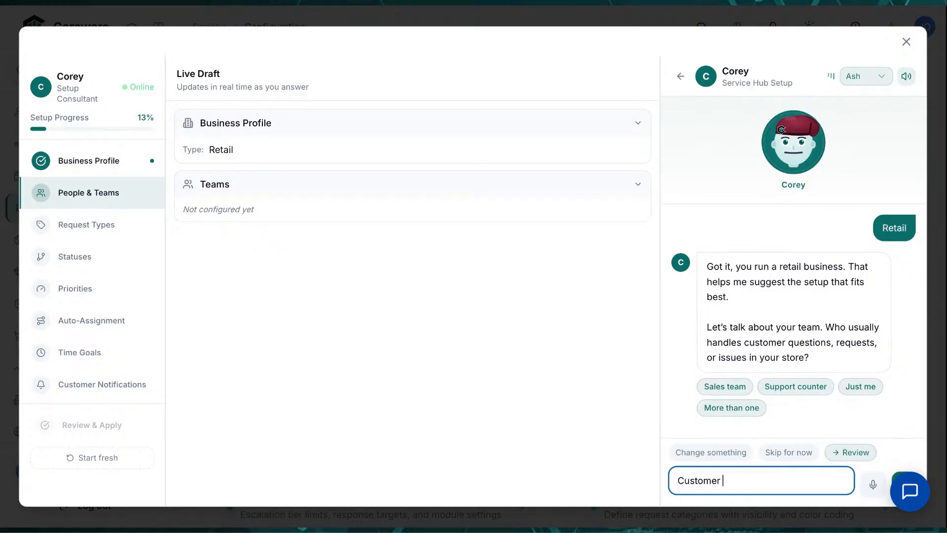
type("Service is the team")
key("Return")
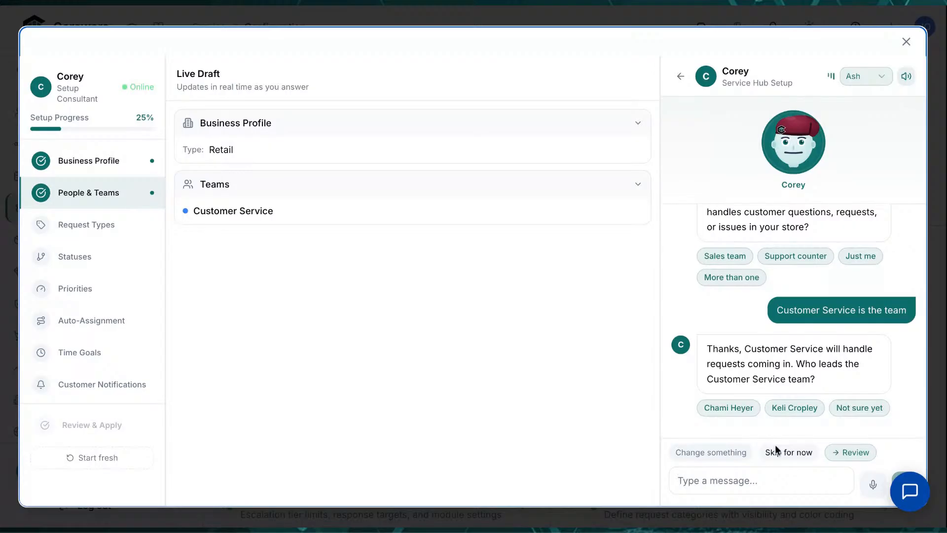
key("Return")
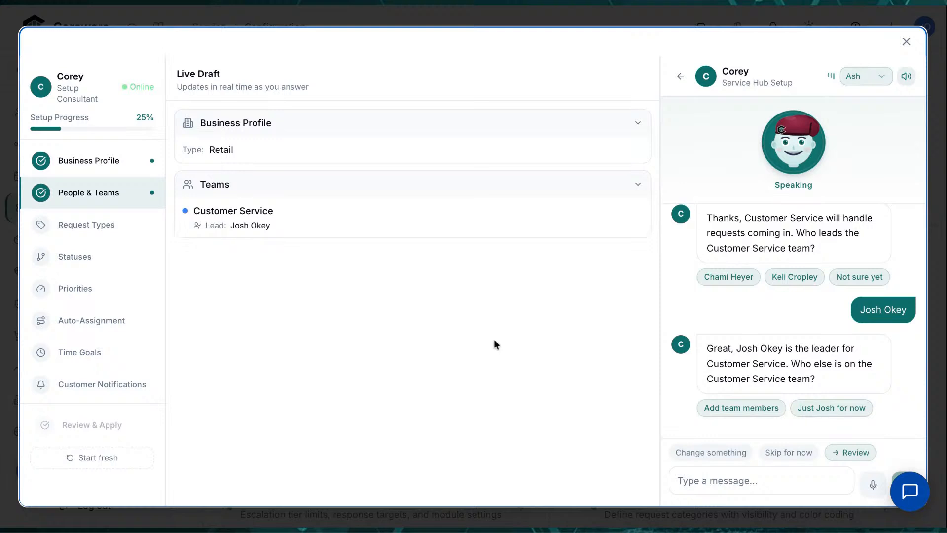
Send the new team member's full name to add them to Customer Service
left_click(731, 486)
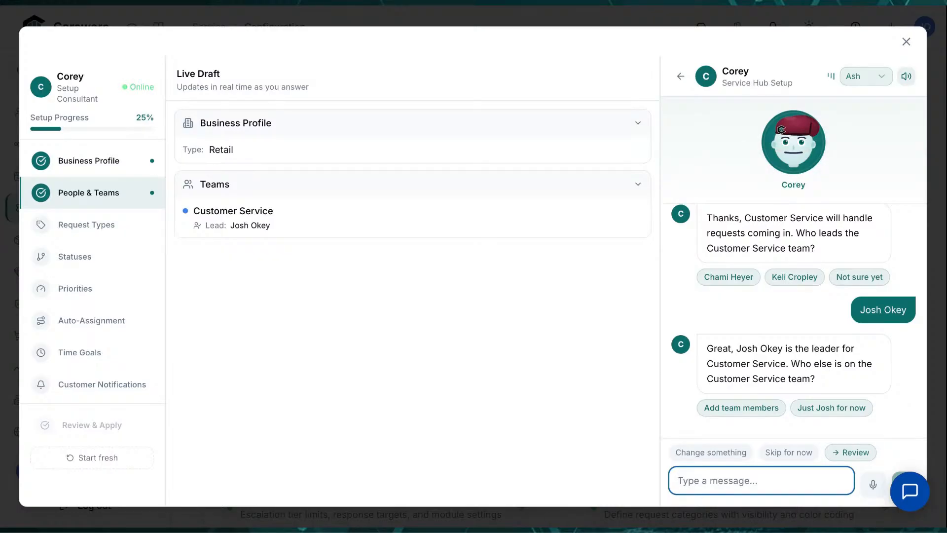
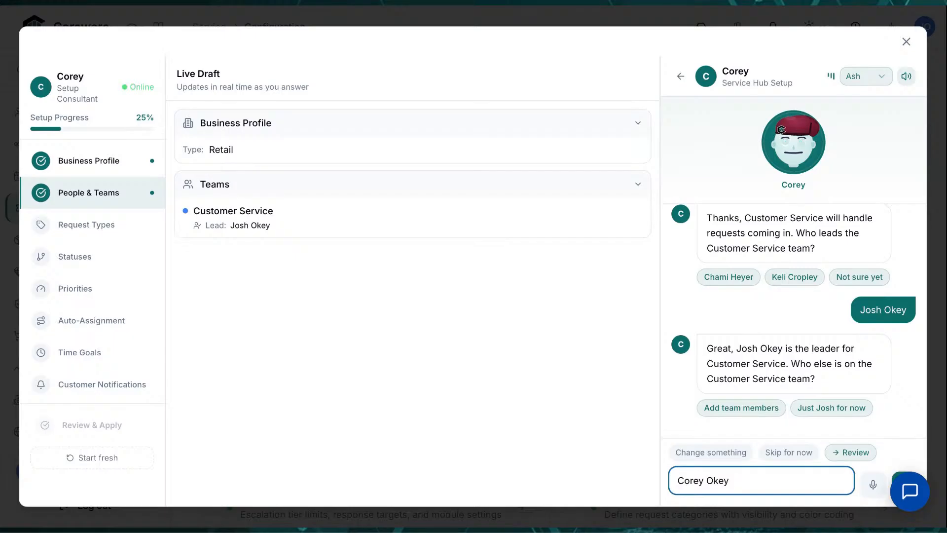
key("Return")
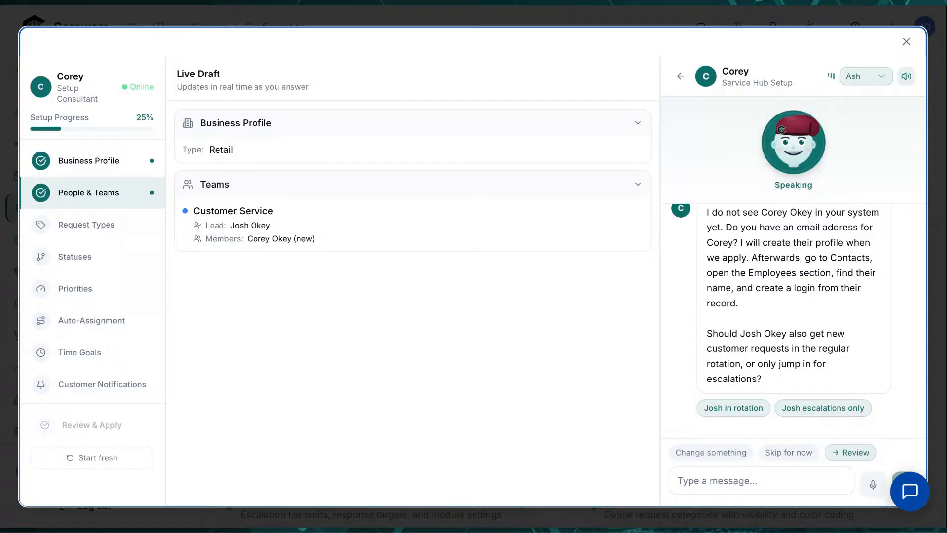
left_click(761, 480)
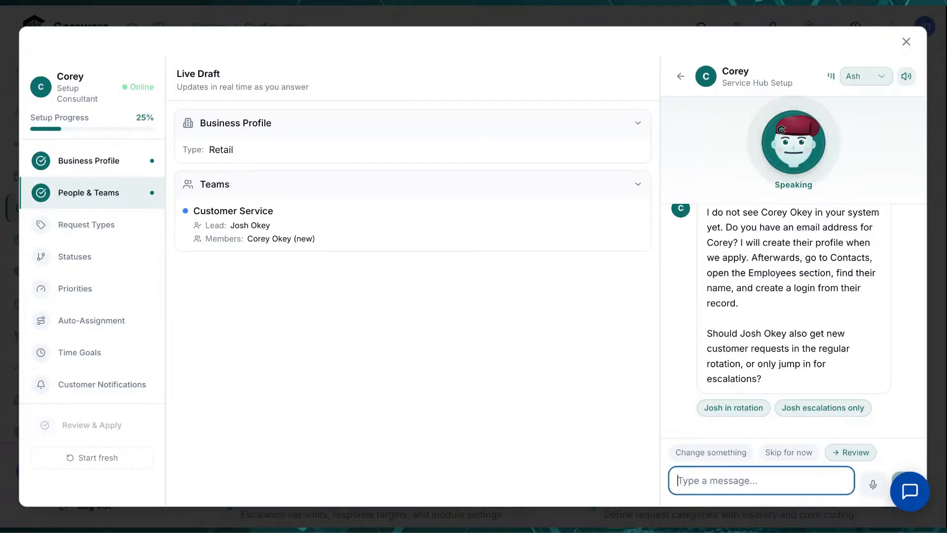
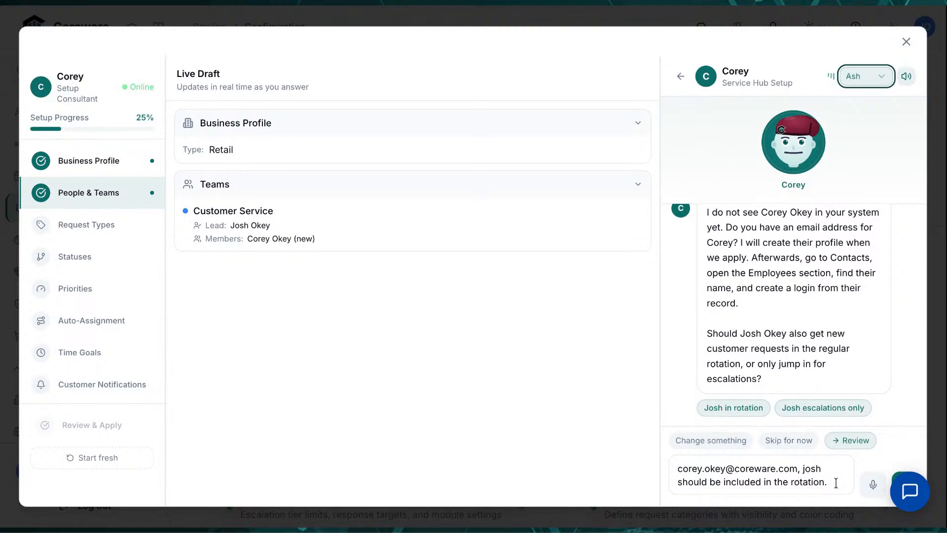
Send the new member's email and confirm the team lead joins the regular request rotation
left_click_drag(797, 469, 676, 465)
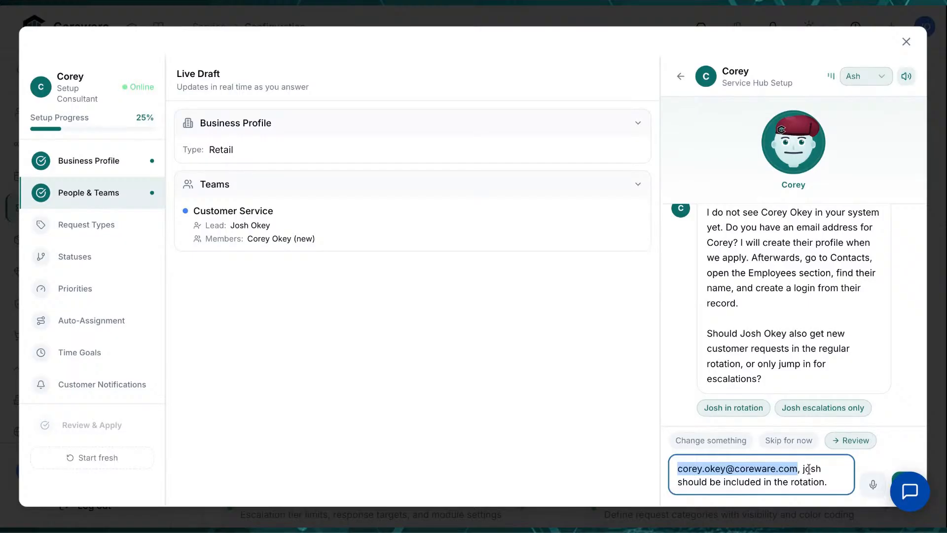
left_click(842, 486)
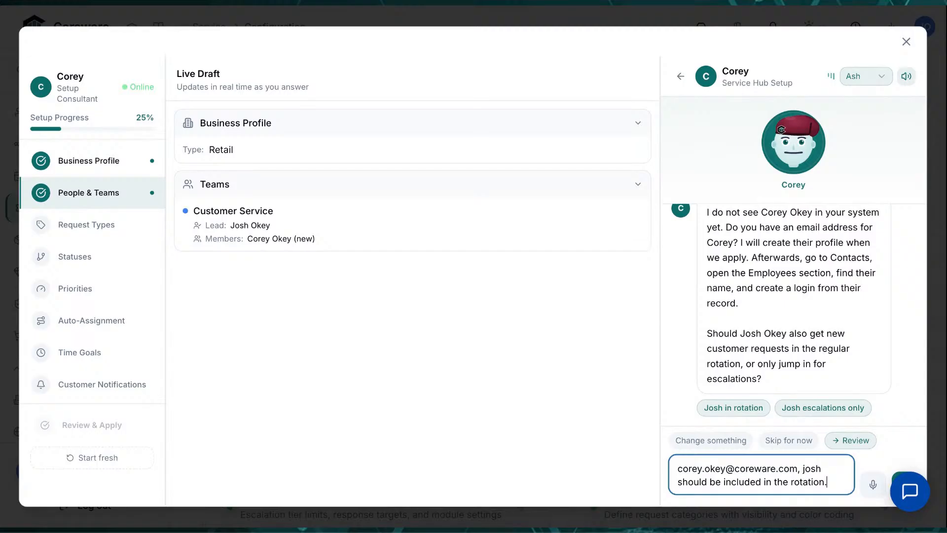
key("Return")
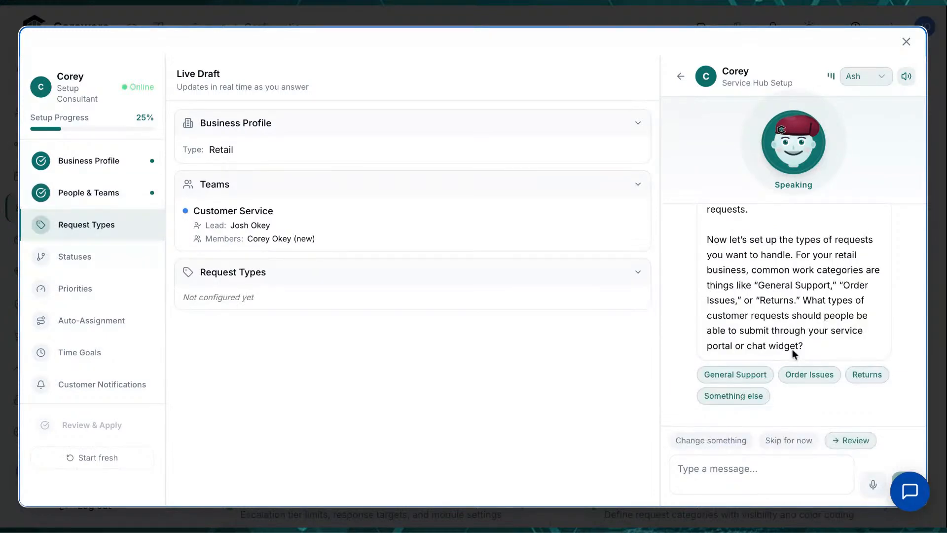
Reply 'General support is the only type we need.' to the request-type question
scroll(792, 348, "up", 1)
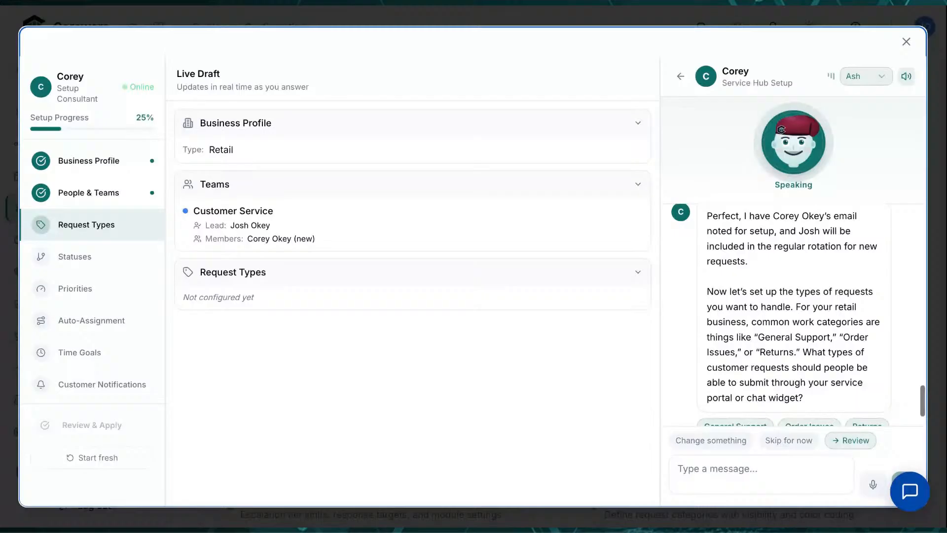
scroll(792, 315, "down", 1)
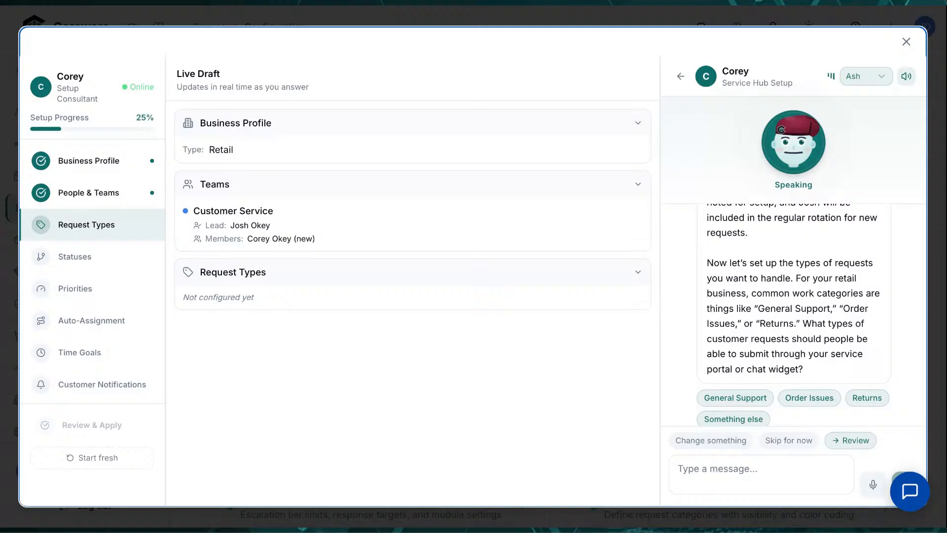
scroll(793, 315, "down", 1)
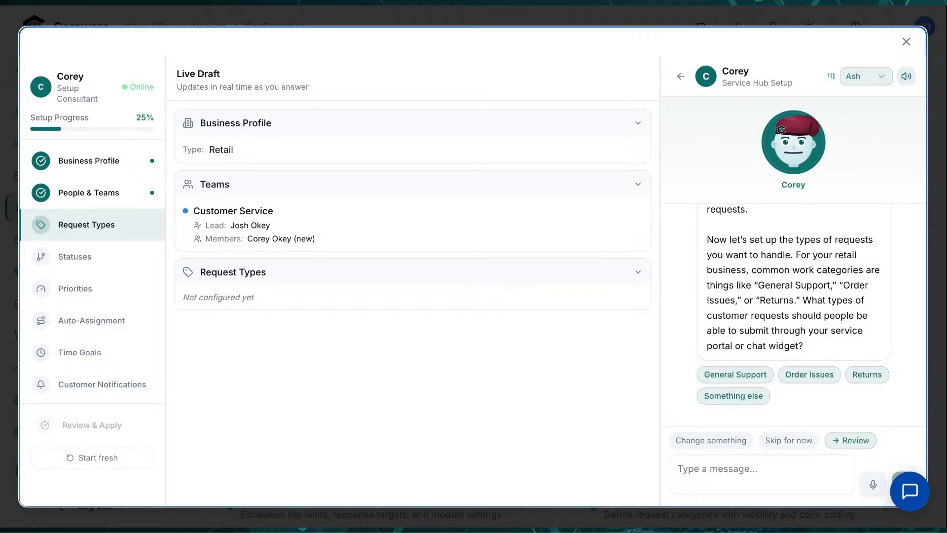
left_click(768, 468)
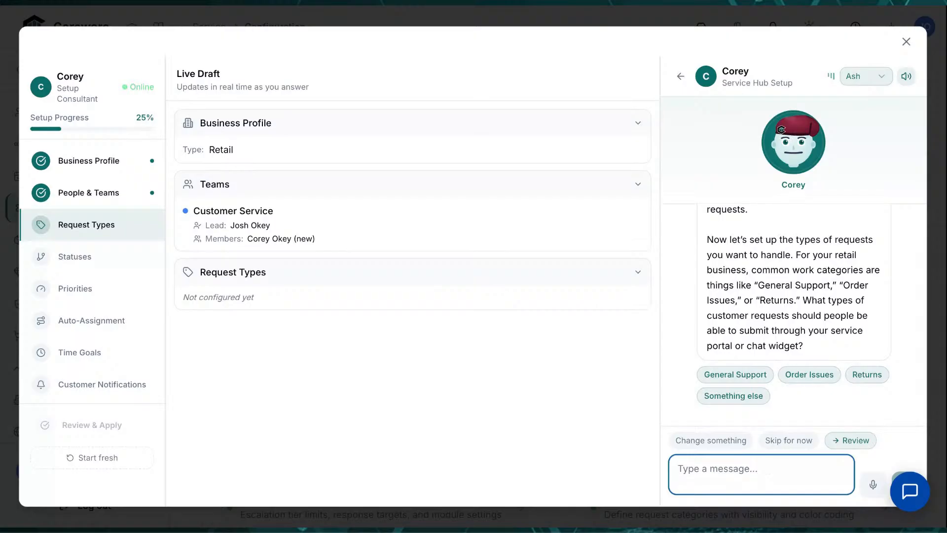
type("General supp")
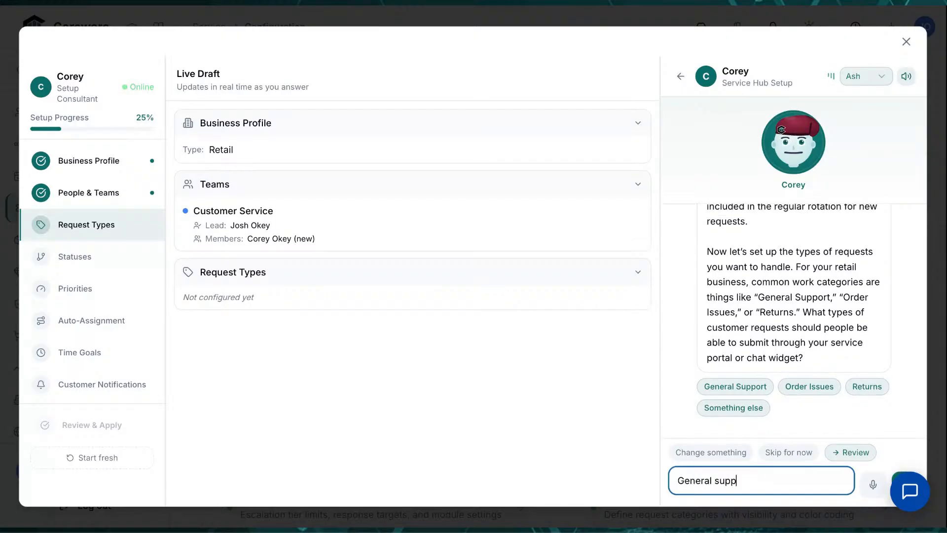
type("ort is the only type we need.")
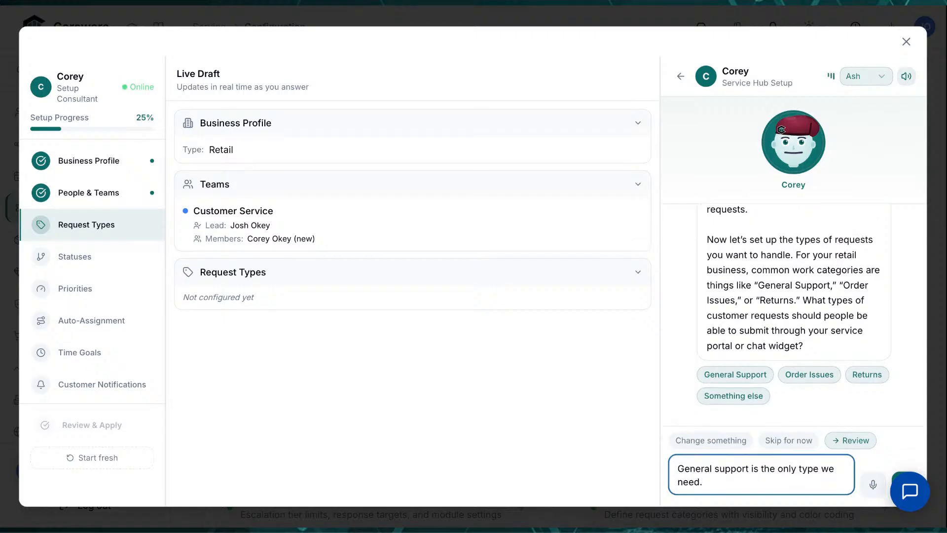
key("Return")
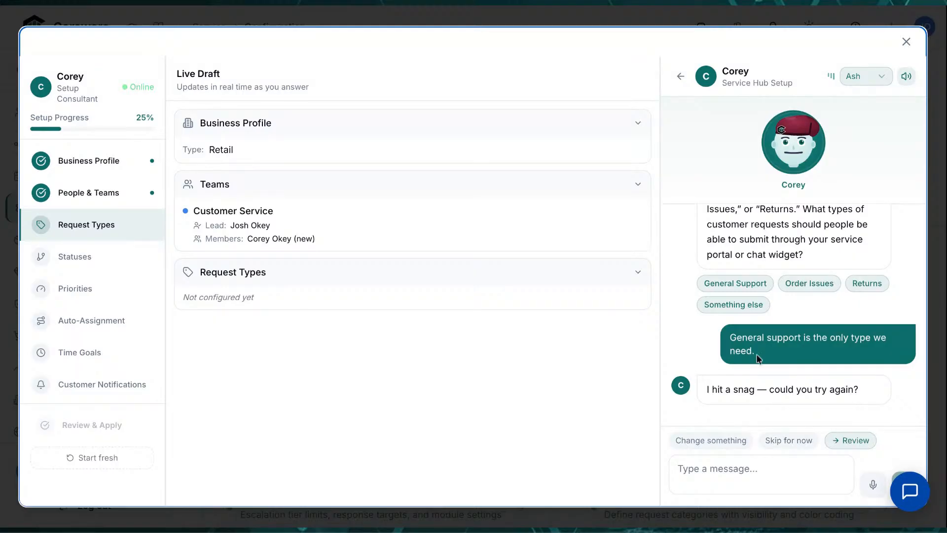
Make General Support the sole request type, muting the assistant's spoken replies
left_click(744, 282)
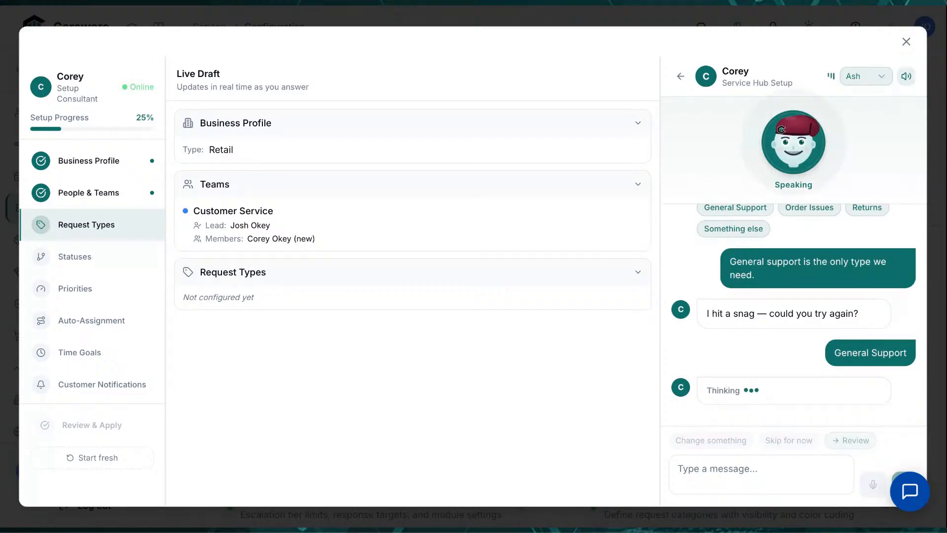
left_click(906, 76)
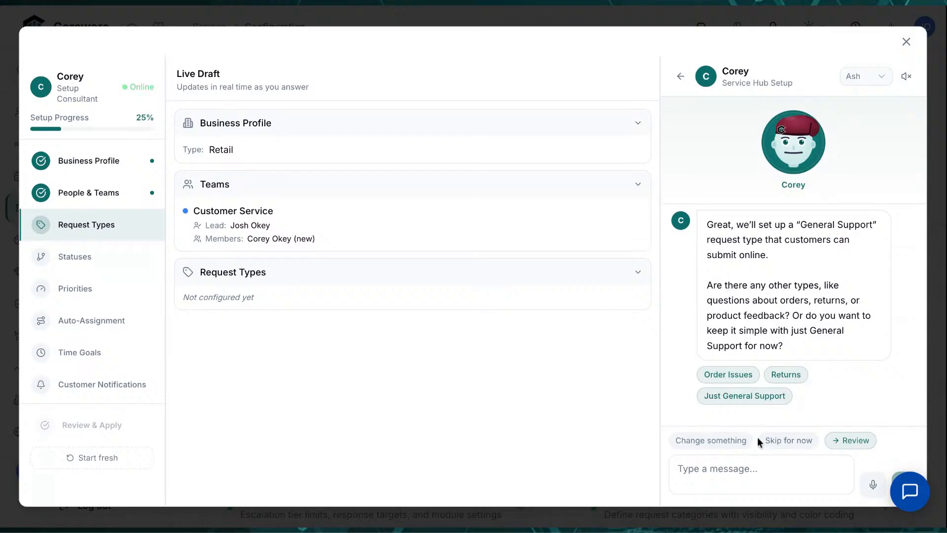
left_click(747, 396)
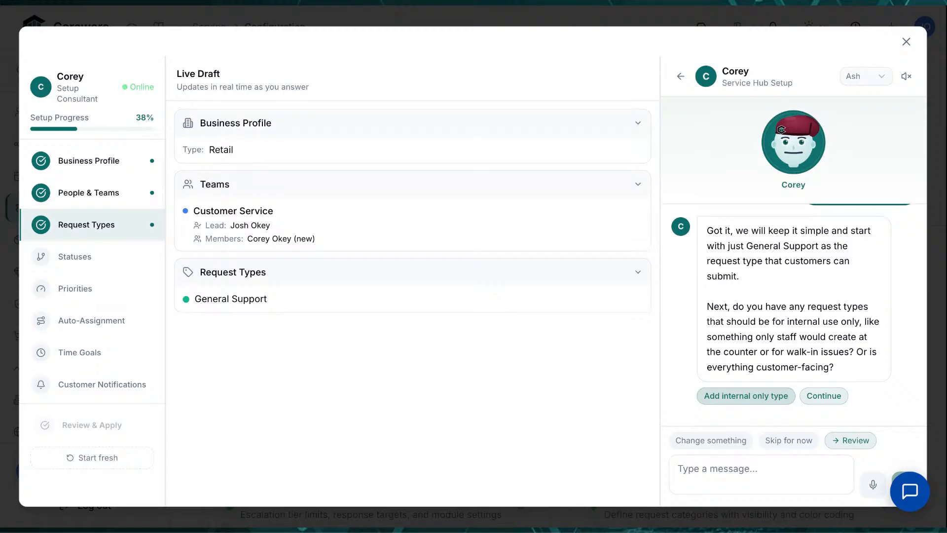
Reply 'everything is customer facing' so no internal-only request types are added
left_click(761, 474)
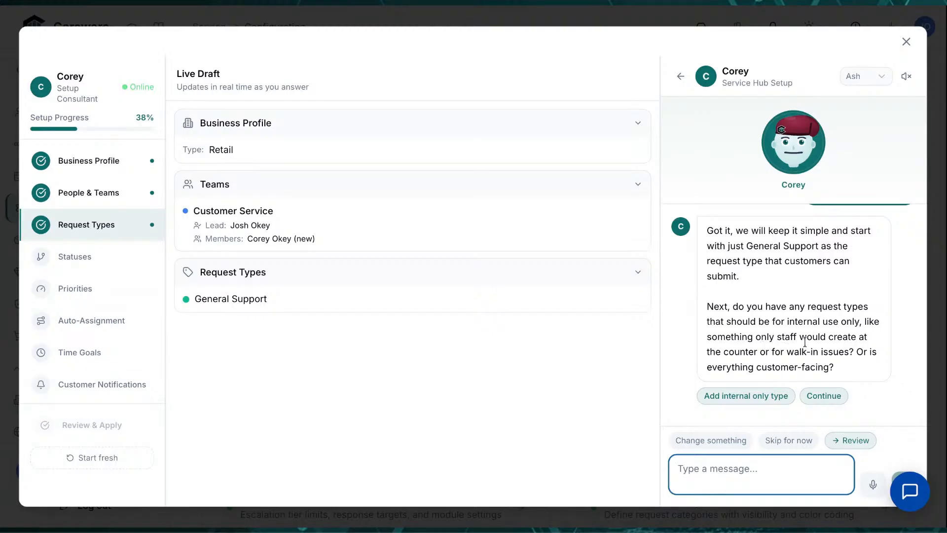
type("ev")
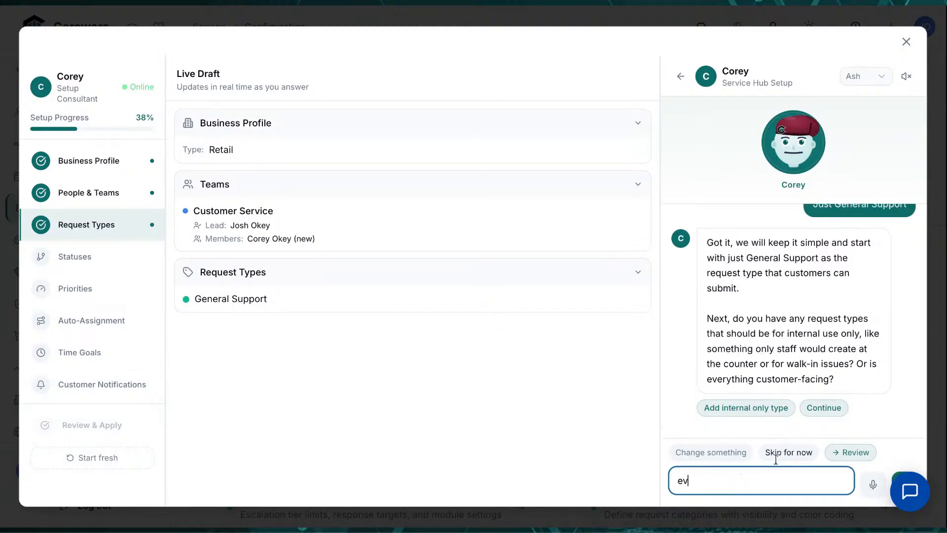
type("erything is customer facing")
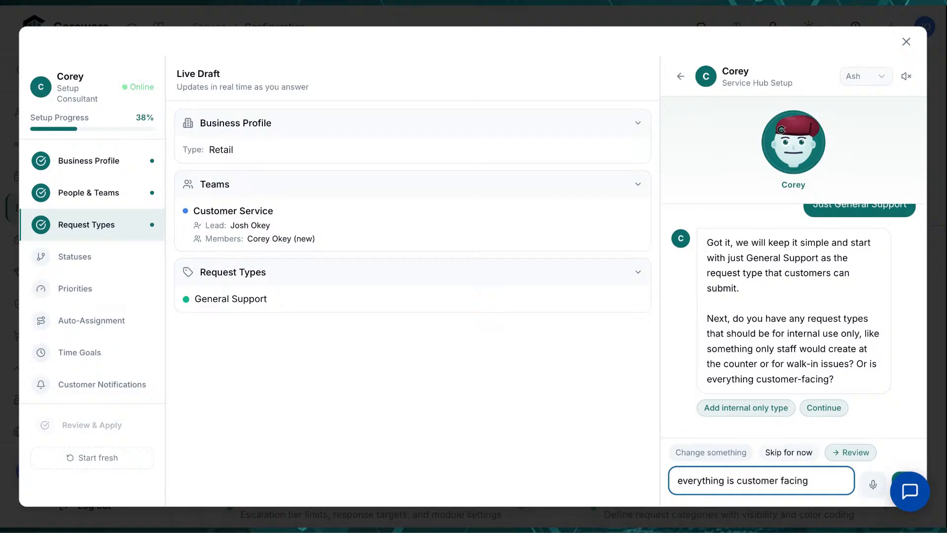
key("Return")
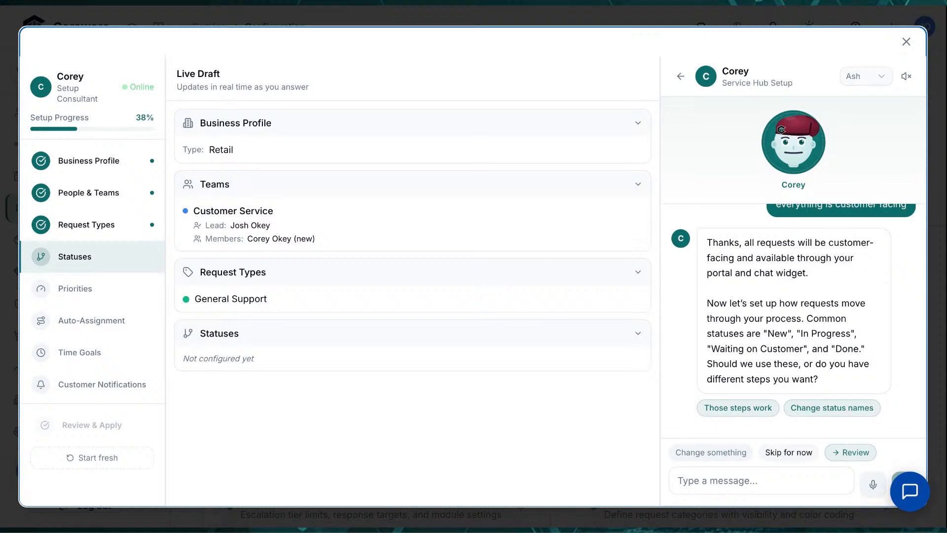
Accept the New, In Progress, Waiting on Customer statuses and answer 'no' to pausing the clock
left_click(757, 412)
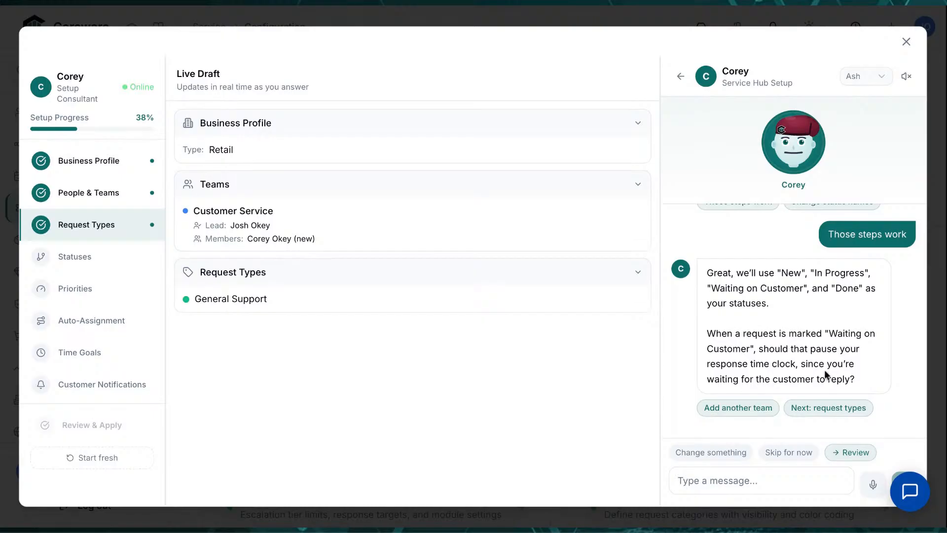
left_click(759, 492)
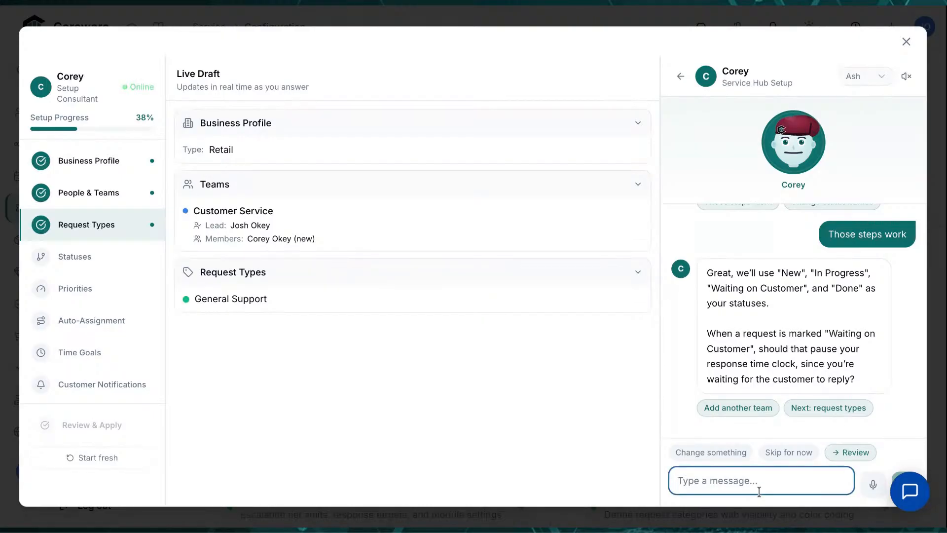
type("no pau")
key("BackSpace")
key("BackSpace")
key("BackSpace")
key("Return")
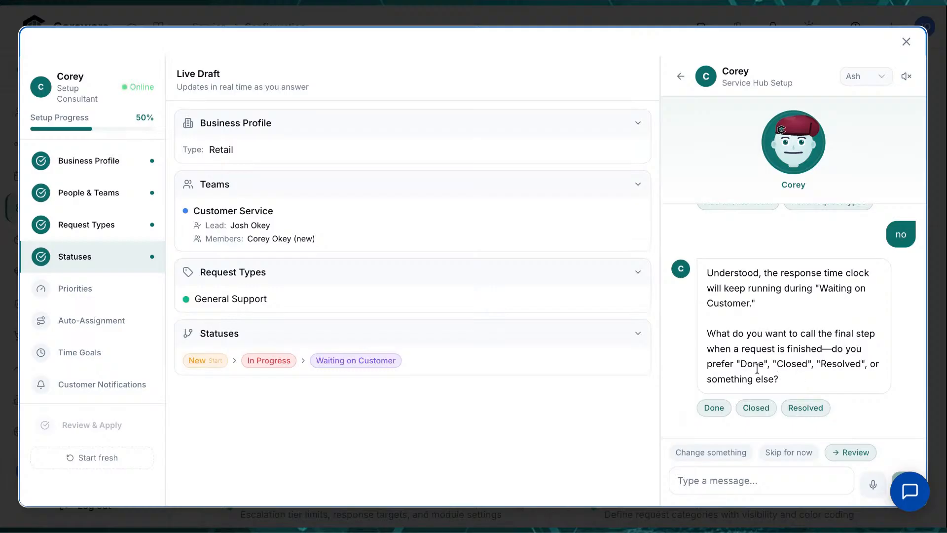
Choose Resolved as the closing status name
left_click(805, 409)
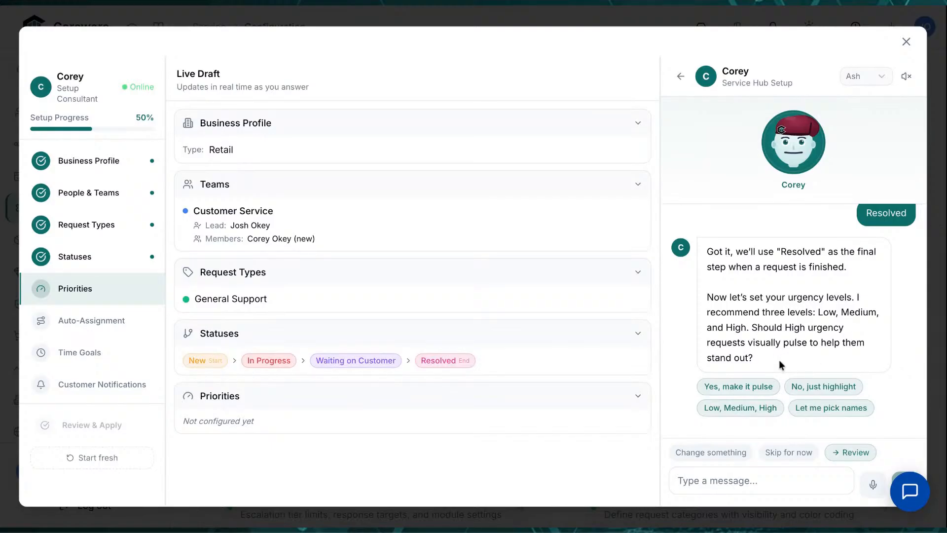
Choose Low, Medium, High urgency without pulsing, and round-robin assignment across the team
left_click(745, 409)
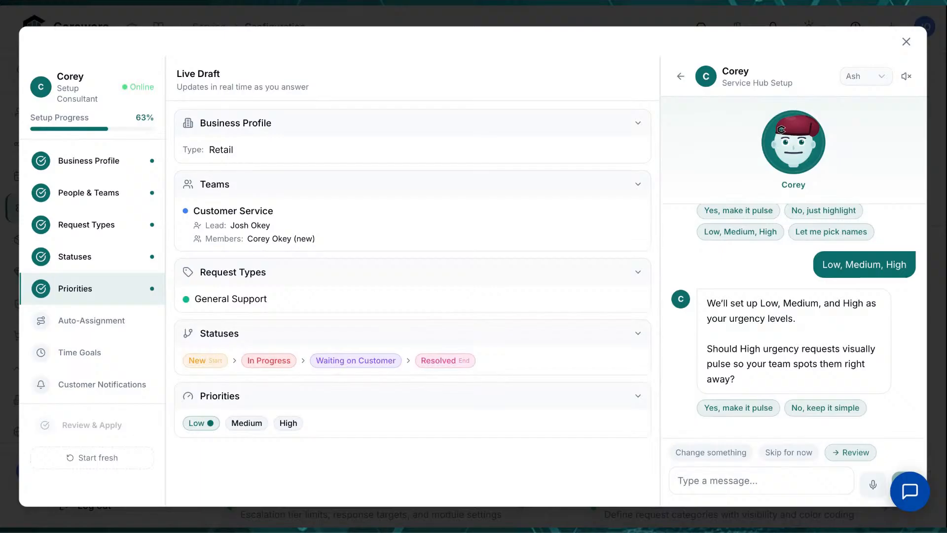
left_click(818, 408)
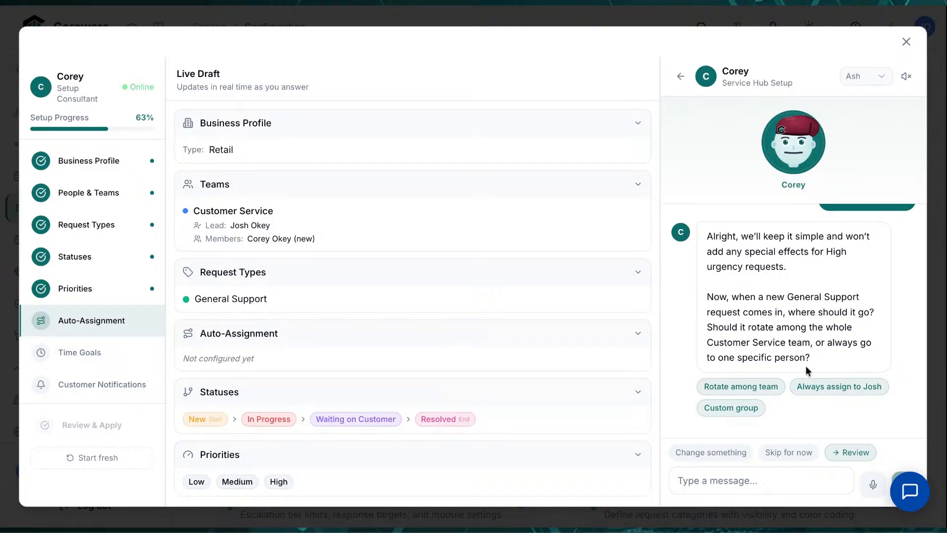
left_click(765, 392)
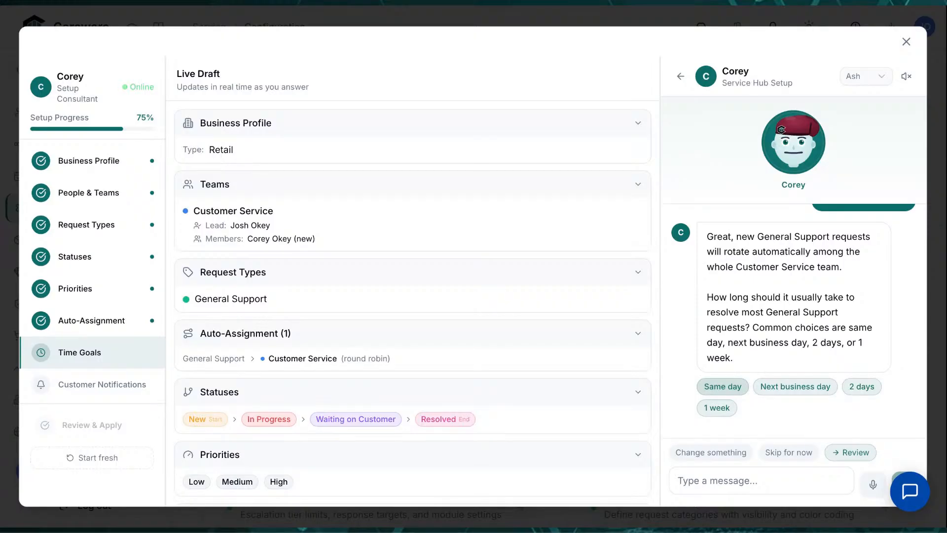
Set the General Support resolution goal to the next business day
left_click_drag(331, 239, 200, 230)
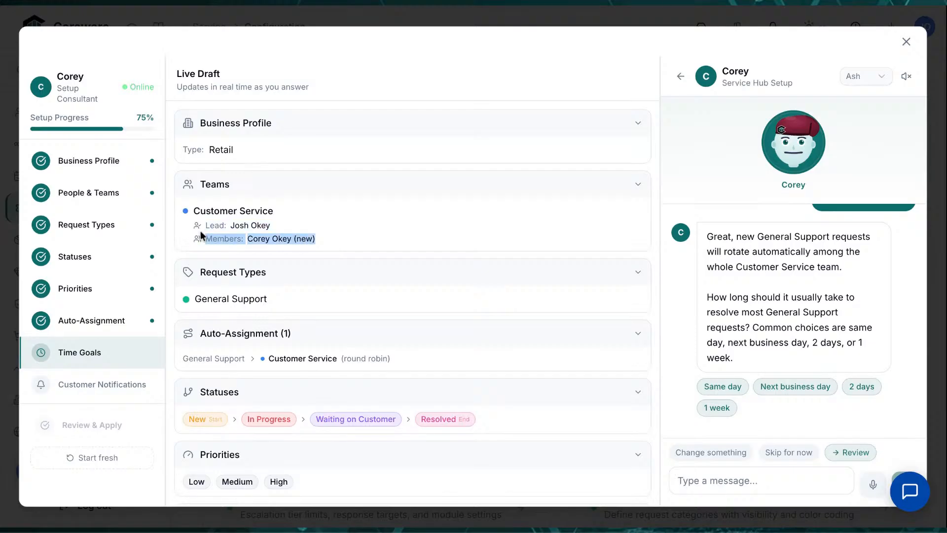
left_click(449, 237)
scroll(493, 305, "down", 1)
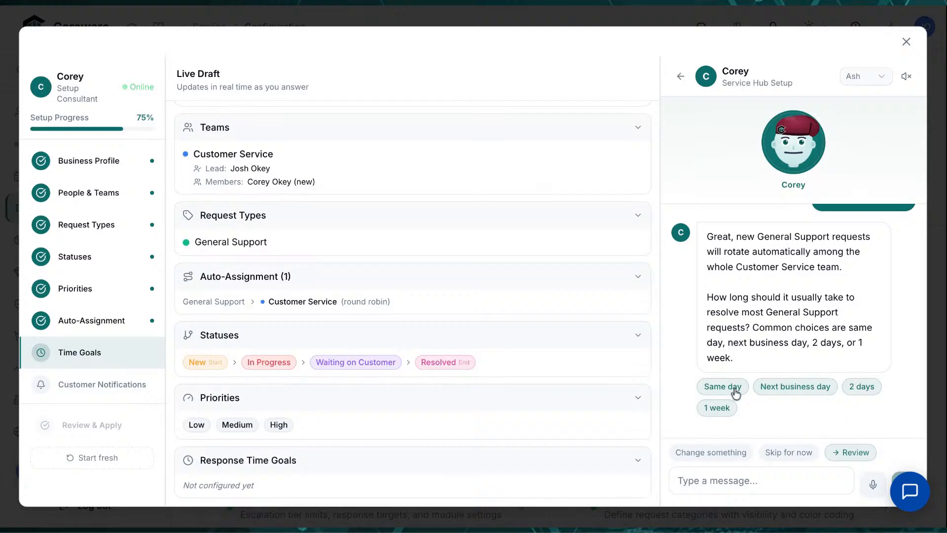
left_click(795, 387)
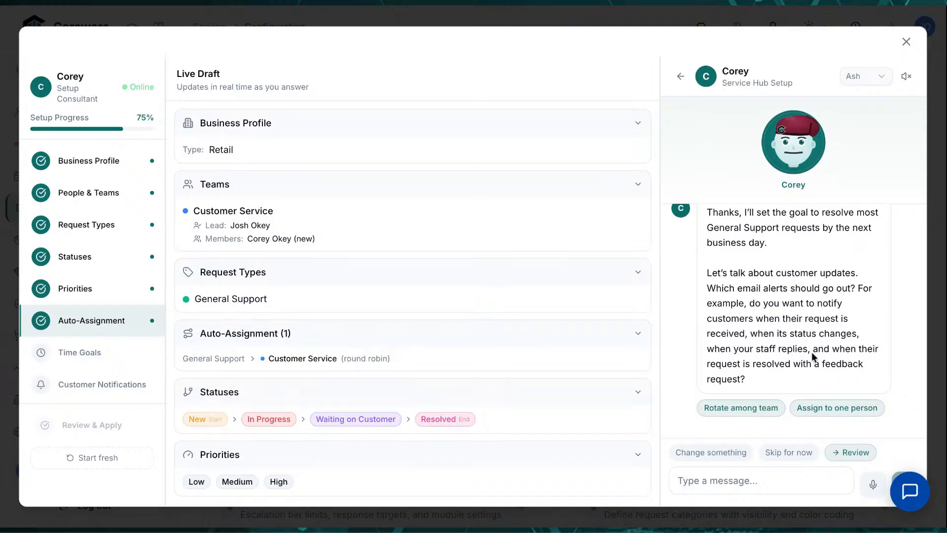
Reply 'i dont need any notifications' to decline customer email alerts
left_click(759, 475)
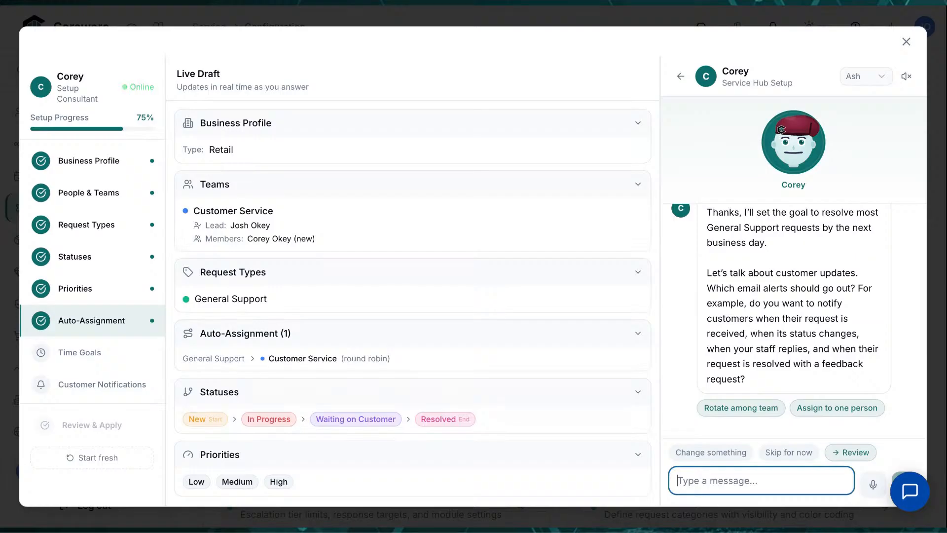
type("i dont need")
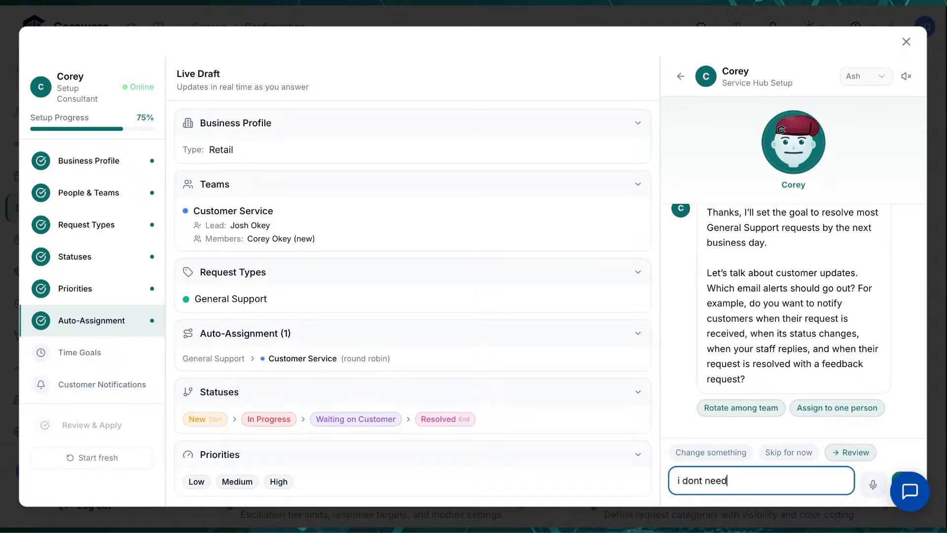
type(" any notifications")
key("Return")
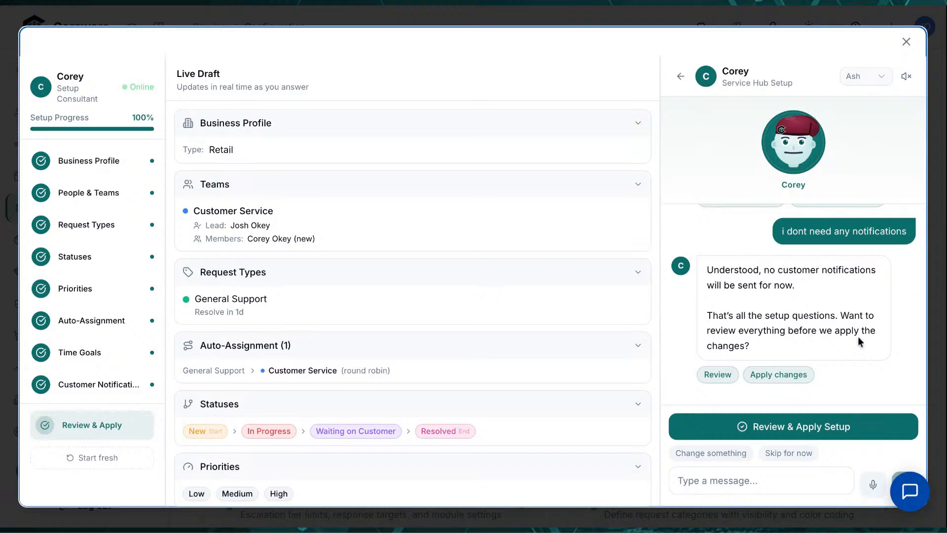
Check the Live Draft, then bring up the Review & Apply summary of 11 changes
scroll(517, 370, "down", 4)
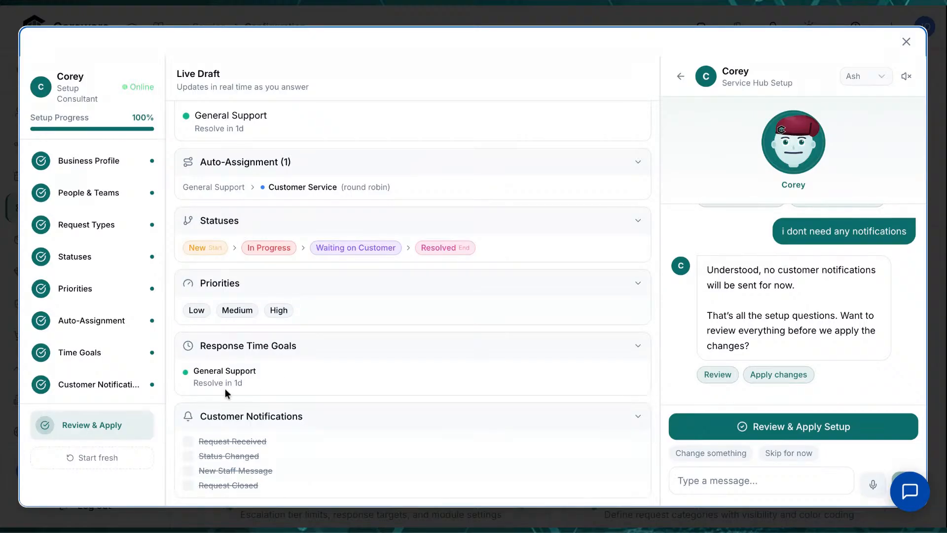
scroll(276, 388, "up", 3)
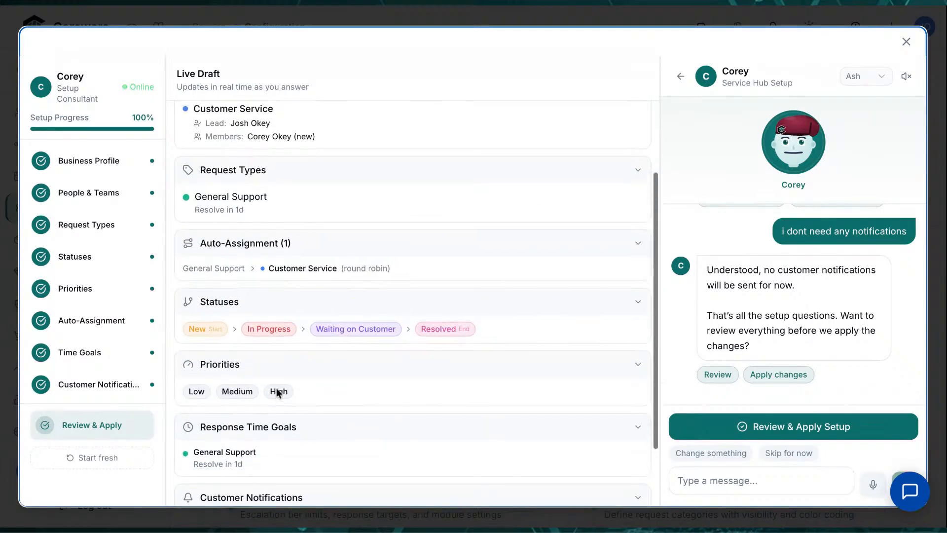
left_click(725, 429)
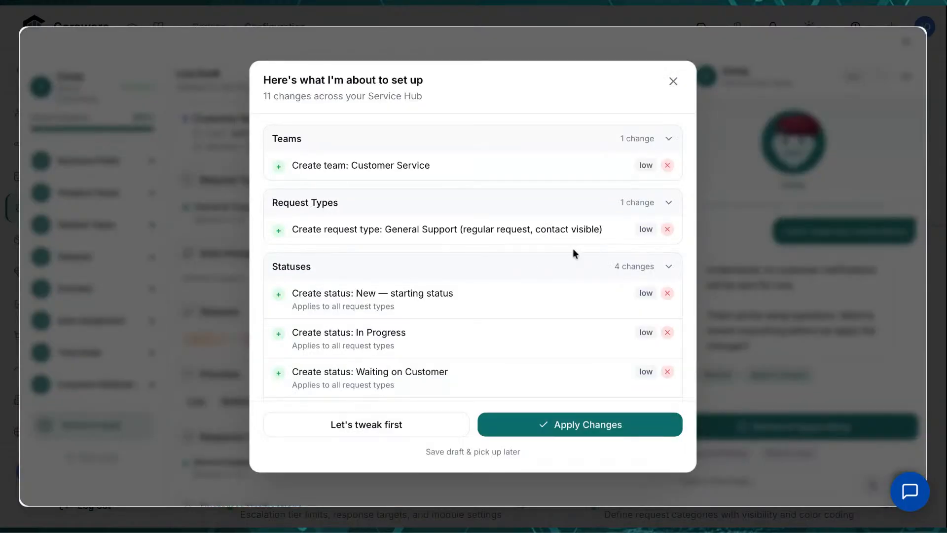
Review the list of 11 pending setup changes and apply them all
scroll(572, 343, "down", 3)
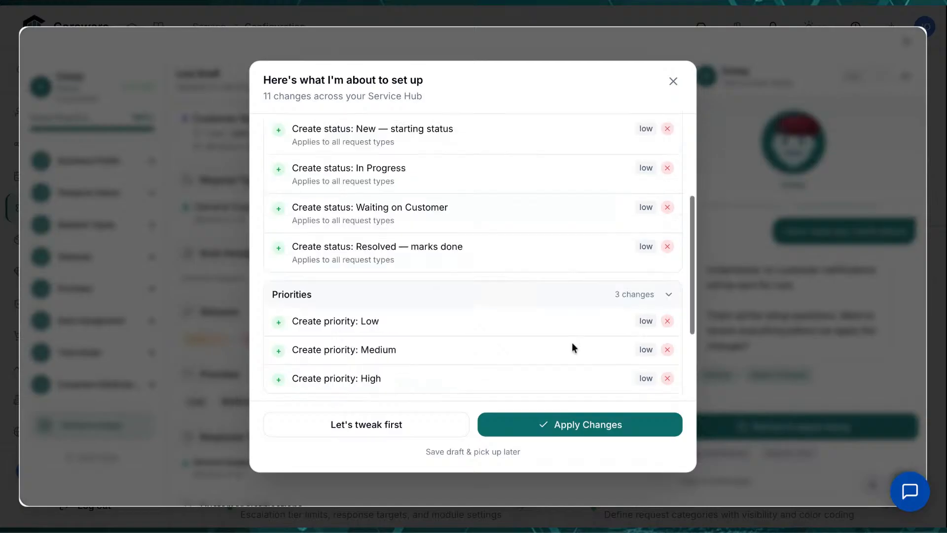
scroll(572, 343, "down", 3)
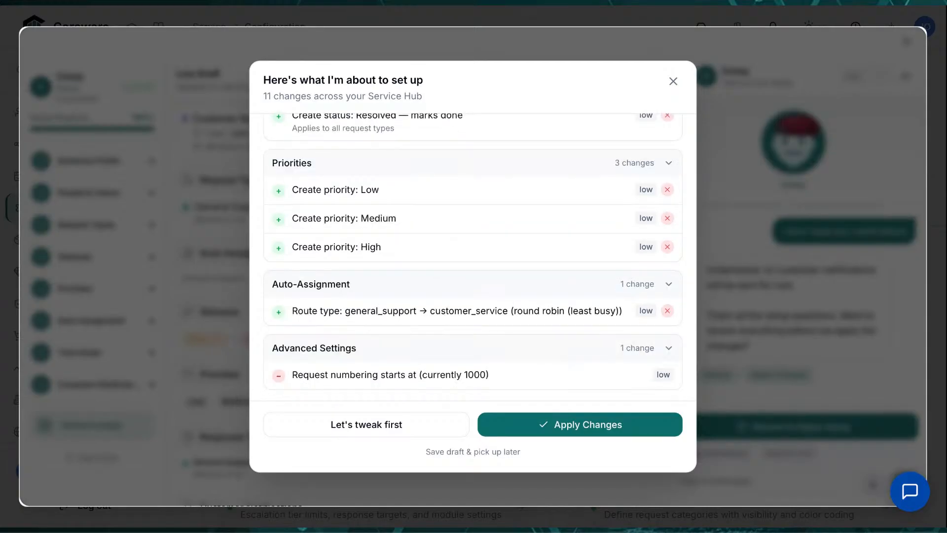
left_click(564, 424)
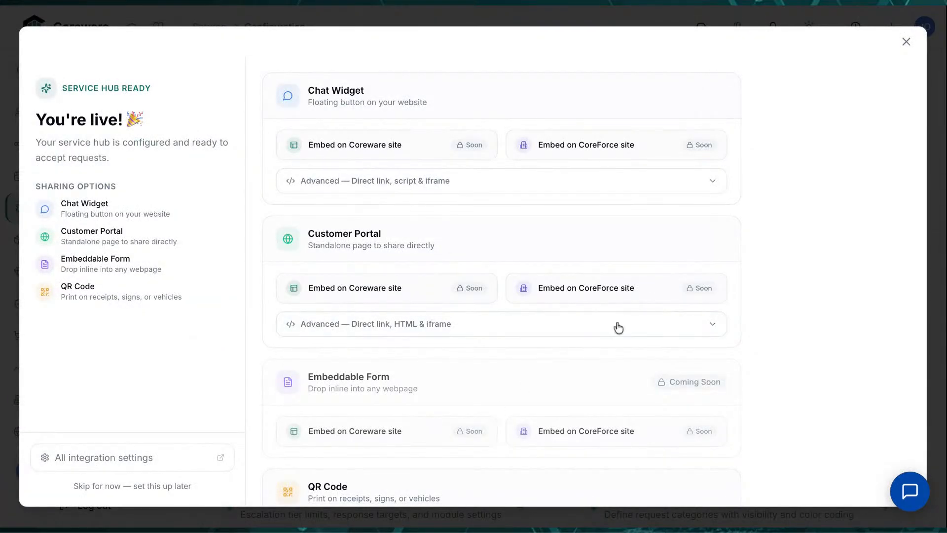
left_click(667, 337)
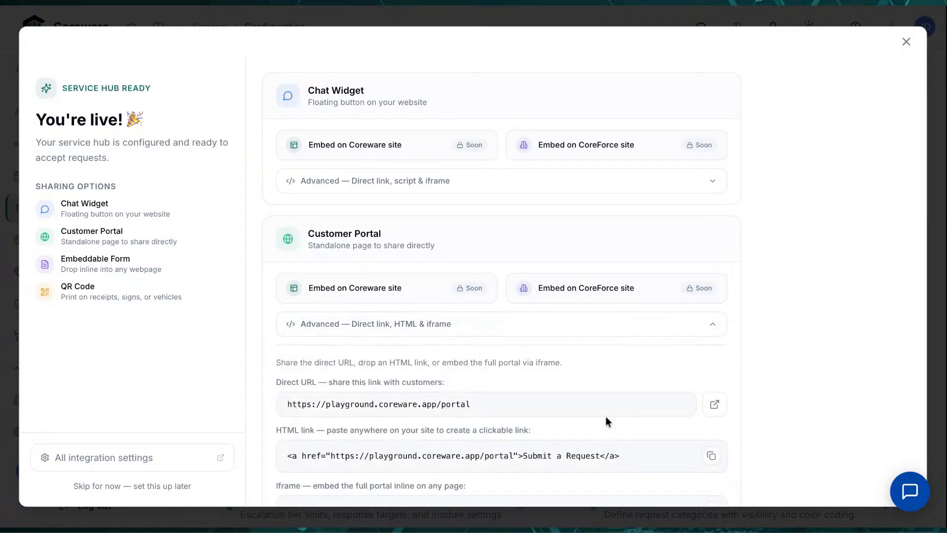
scroll(605, 417, "down", 2)
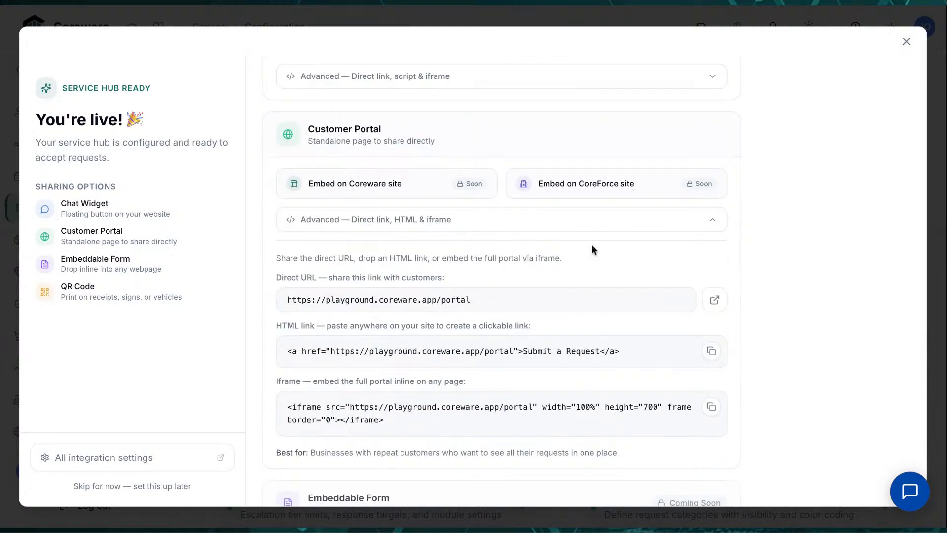
left_click(586, 221)
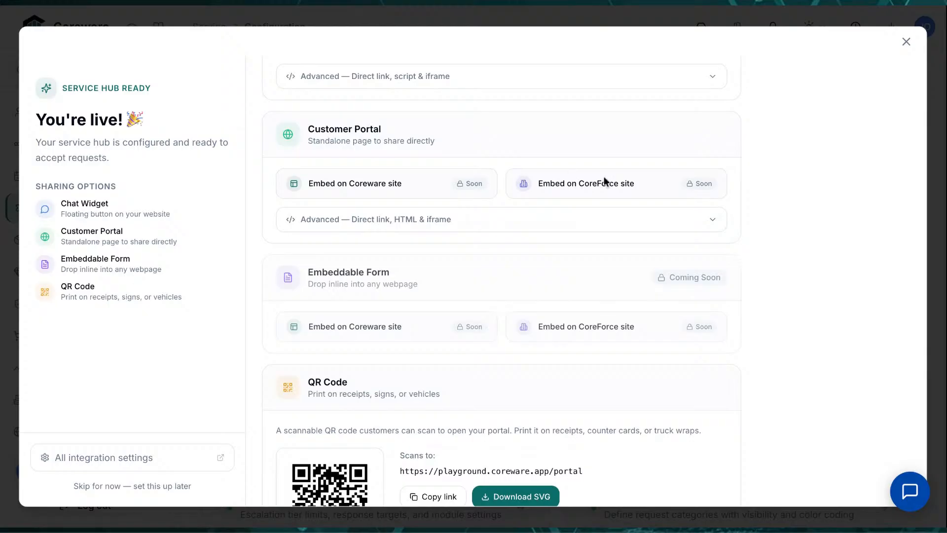
scroll(797, 220, "up", 2)
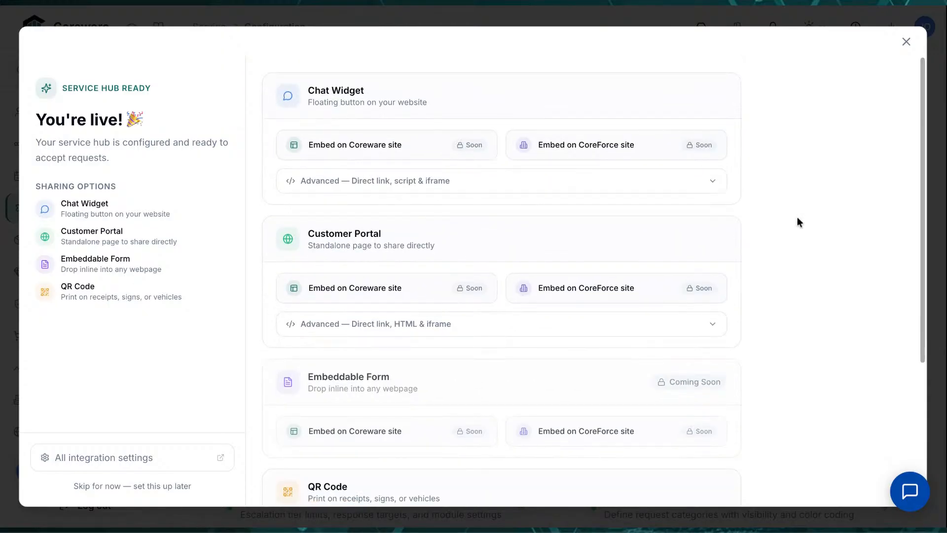
left_click(906, 43)
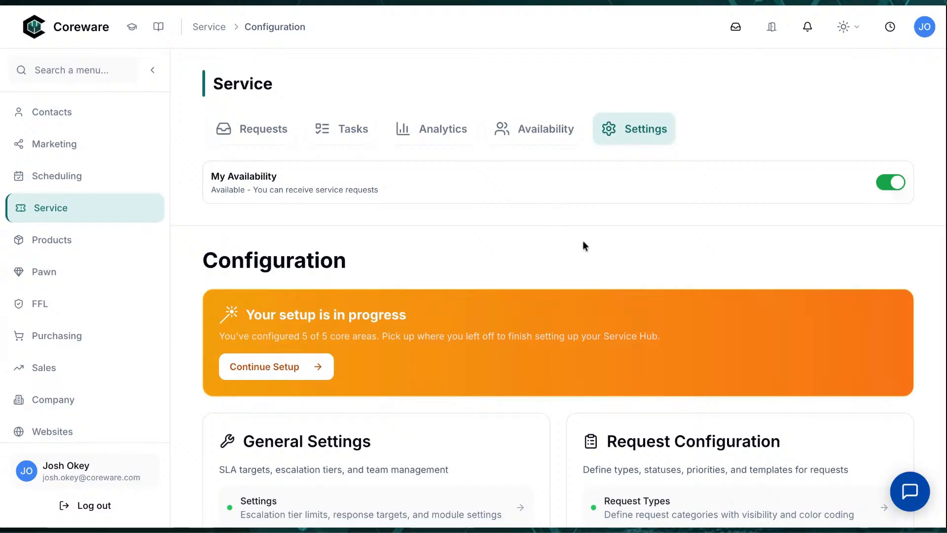
Confirm General Support is listed as an active request type, then go to the Contacts dashboard
scroll(582, 244, "down", 5)
left_click(625, 269)
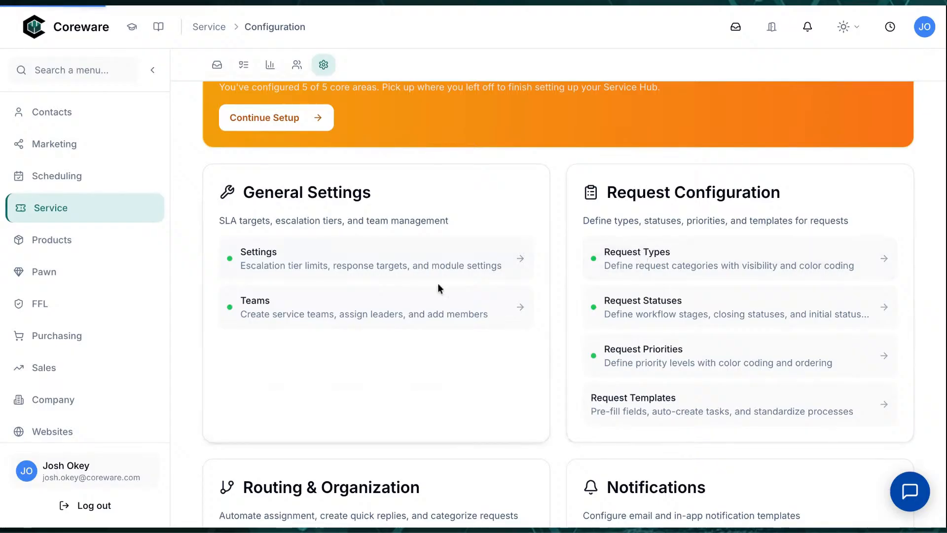
scroll(457, 324, "down", 3)
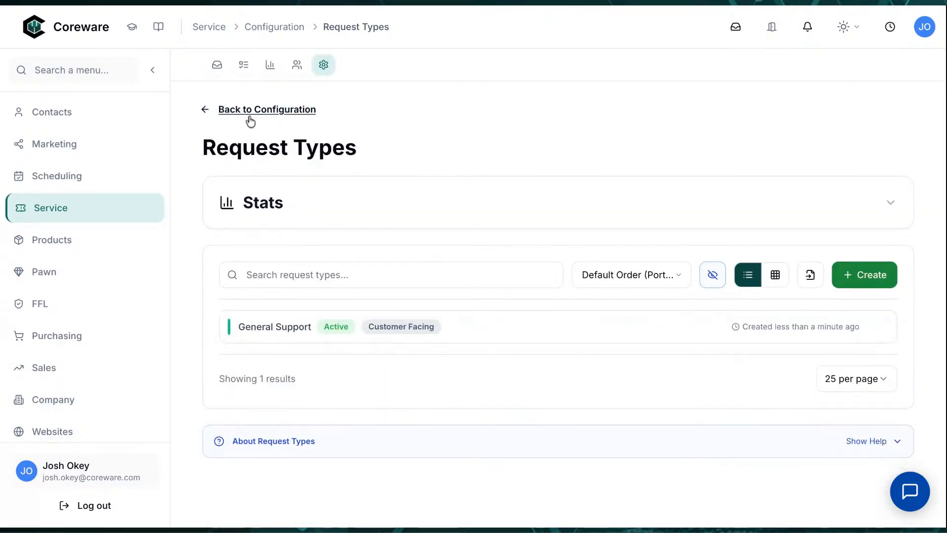
left_click(81, 112)
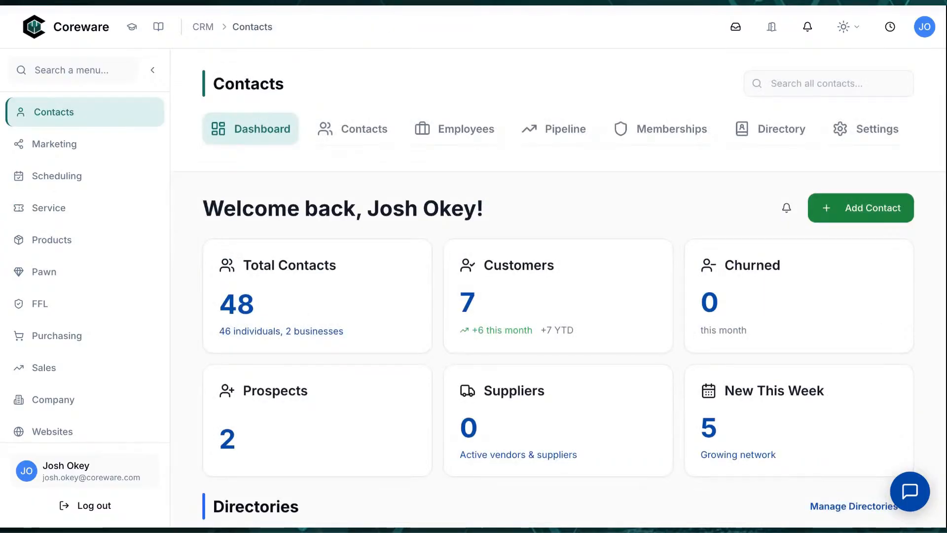
Open the full contacts table showing 48 contacts, 2 active prospects and 6.3% profile completion
scroll(434, 182, "down", 5)
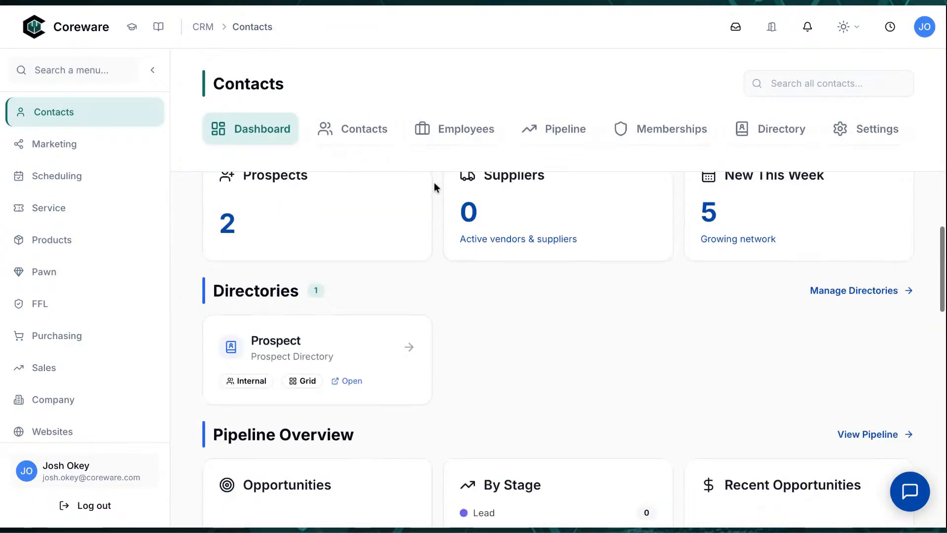
left_click(369, 134)
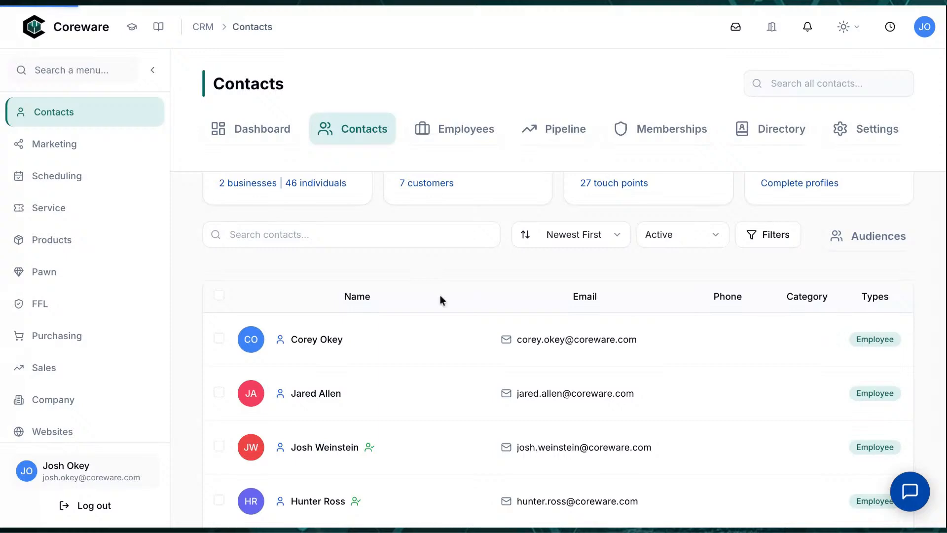
scroll(431, 348, "down", 5)
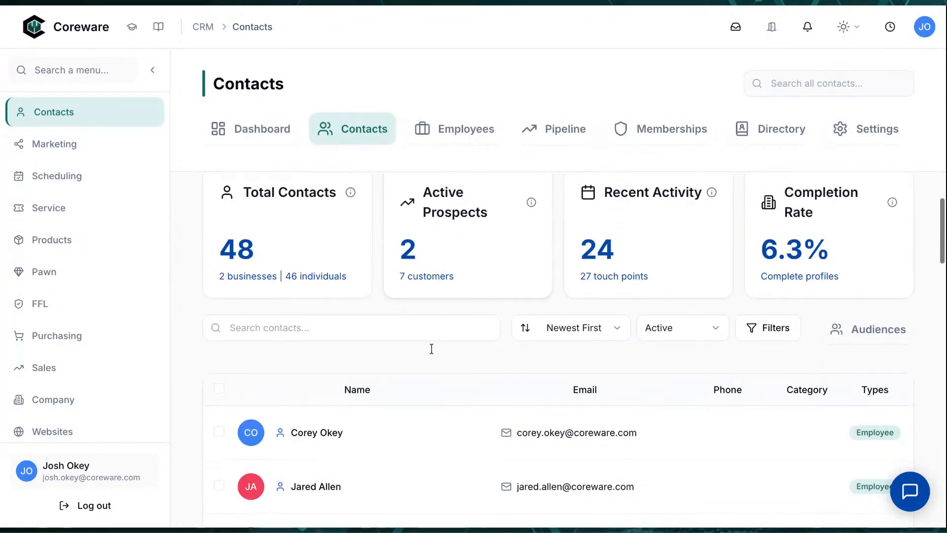
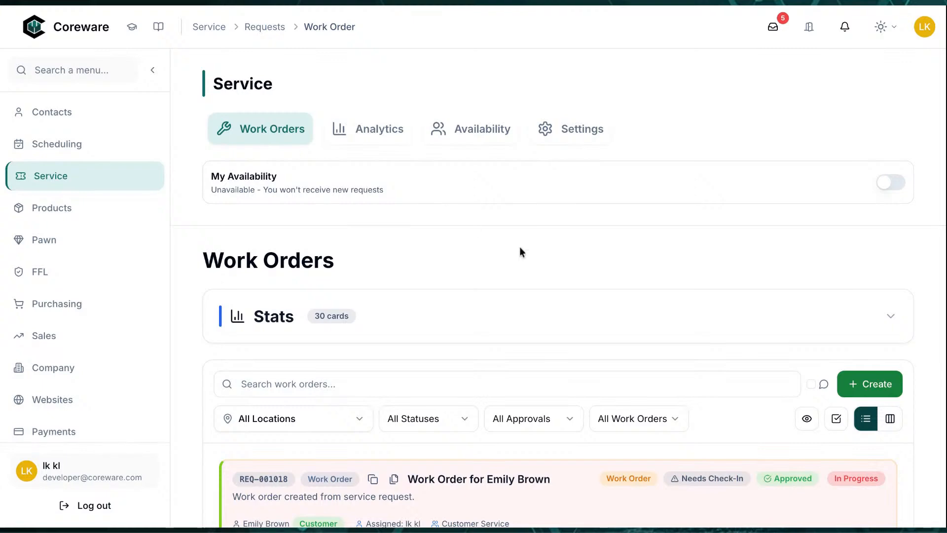
Create work order WO-001014 for the customer found by a name search, opening at Estimate status
scroll(552, 268, "down", 5)
scroll(552, 274, "down", 5)
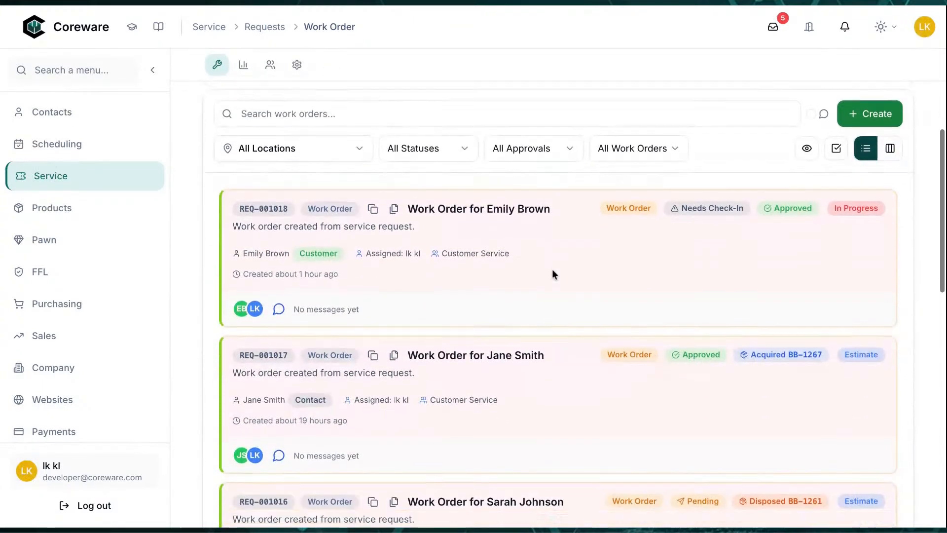
scroll(552, 273, "down", 8)
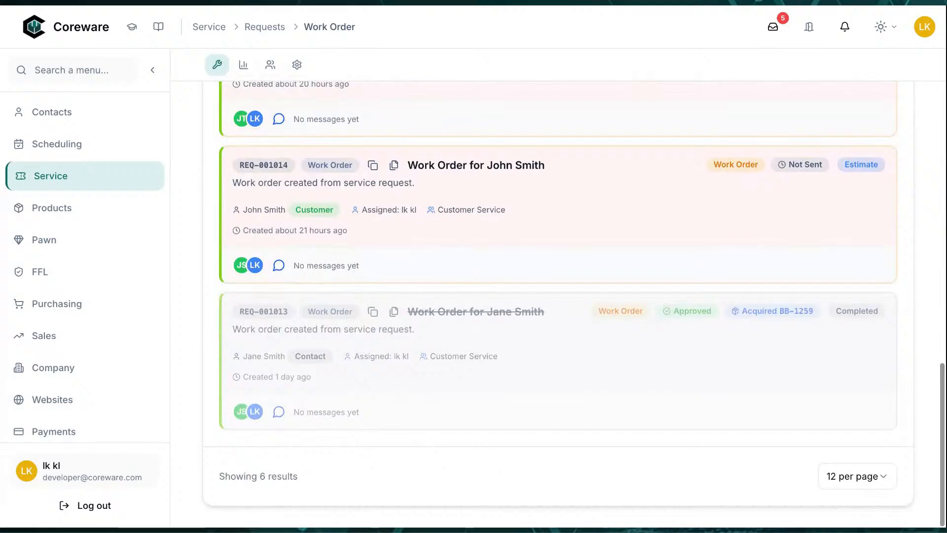
scroll(557, 296, "up", 15)
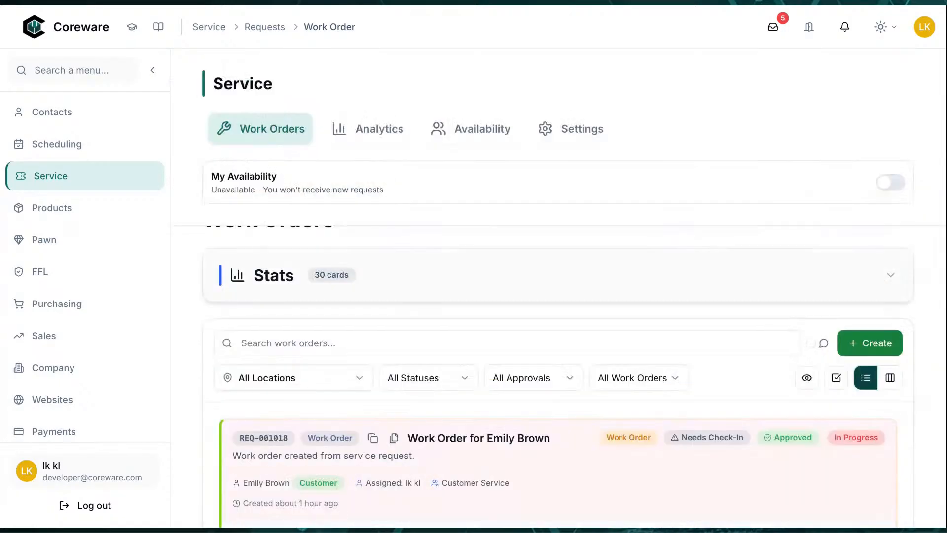
left_click(854, 348)
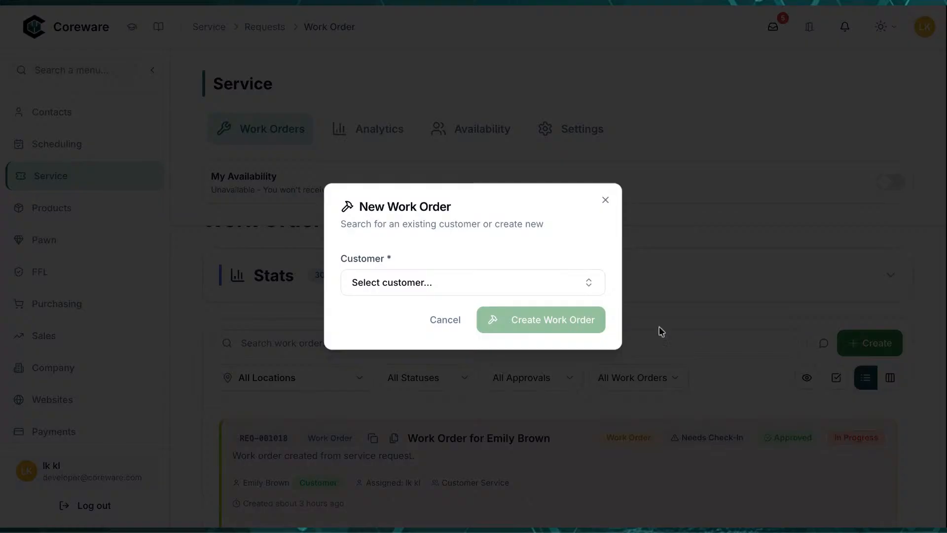
left_click(454, 285)
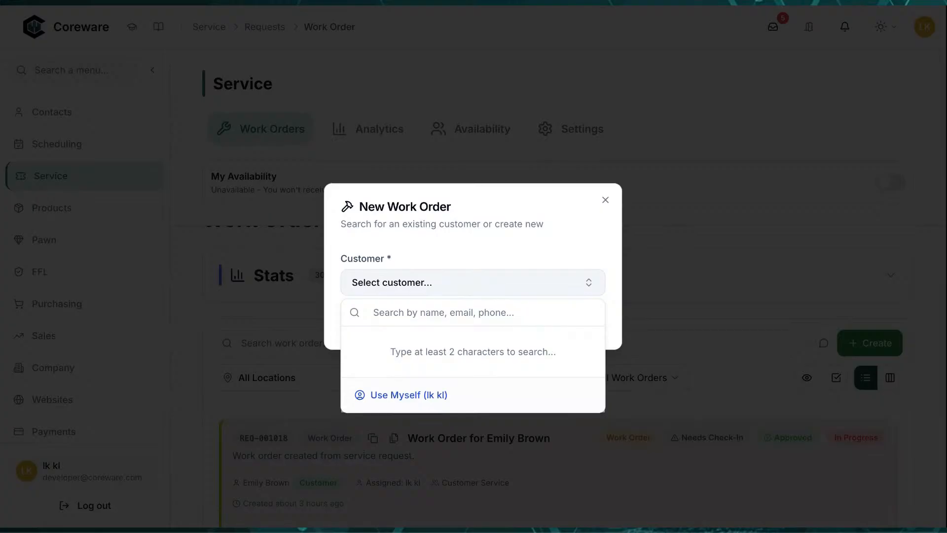
type("josh")
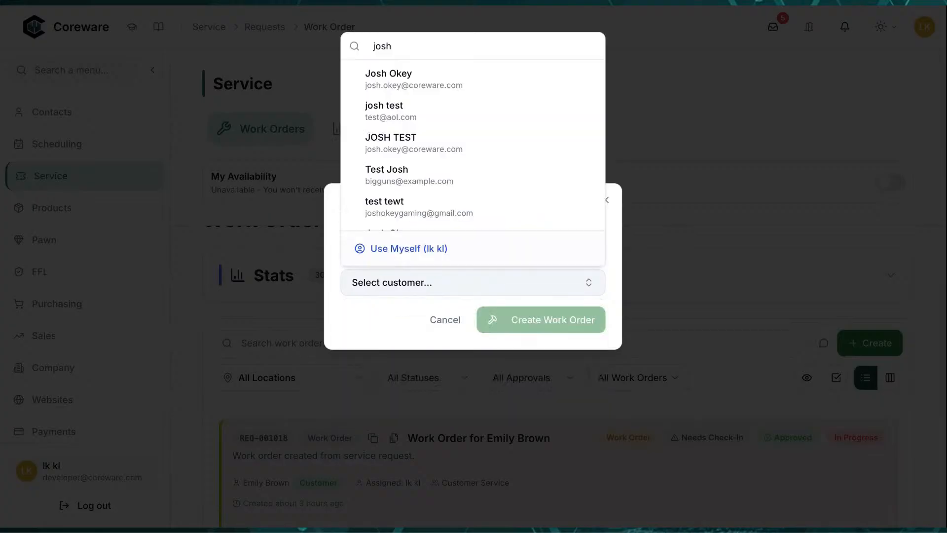
key("BackSpace")
key("BackSpace")
key("BackSpace")
key("BackSpace")
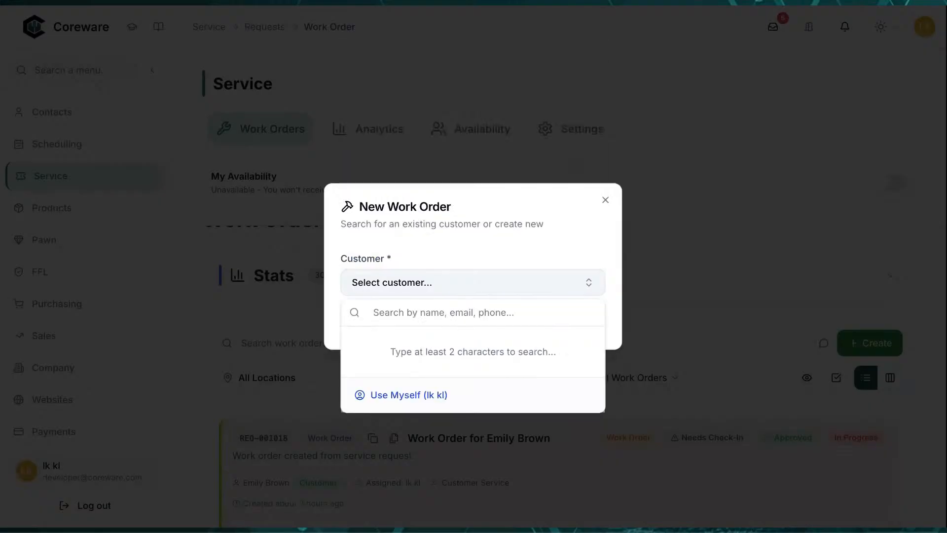
type("john")
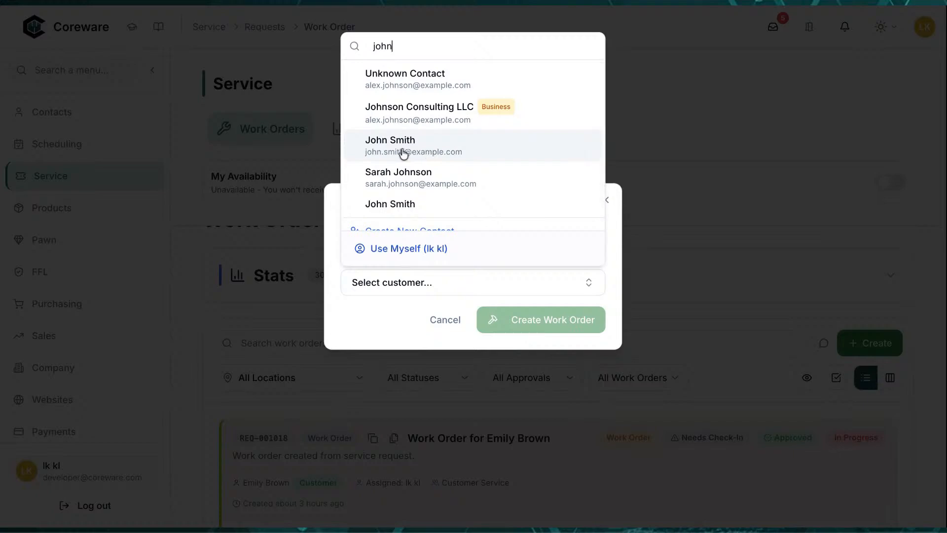
left_click(439, 153)
left_click(525, 322)
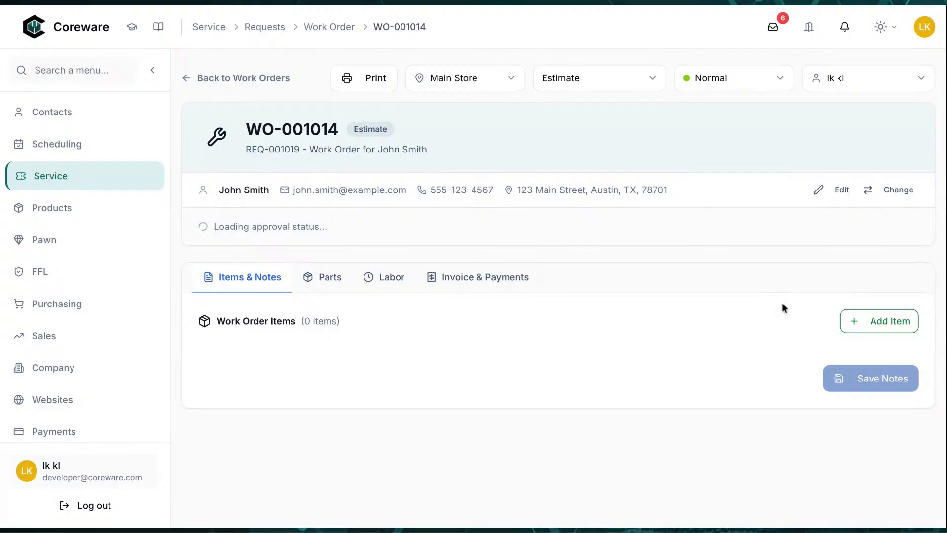
Collapse the sidebar to icons and review location and status options, keeping Main Store and Estimate
left_click(154, 70)
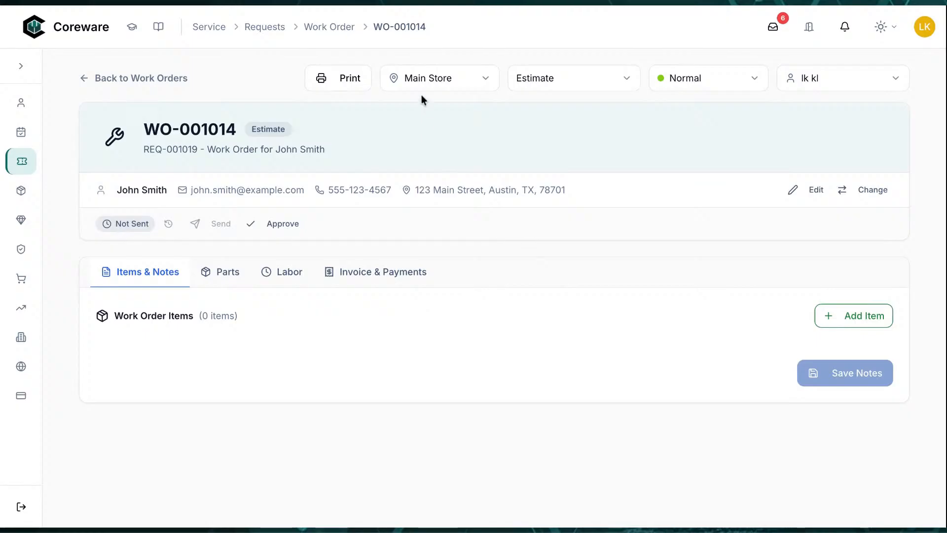
left_click(462, 77)
left_click(463, 78)
left_click(551, 87)
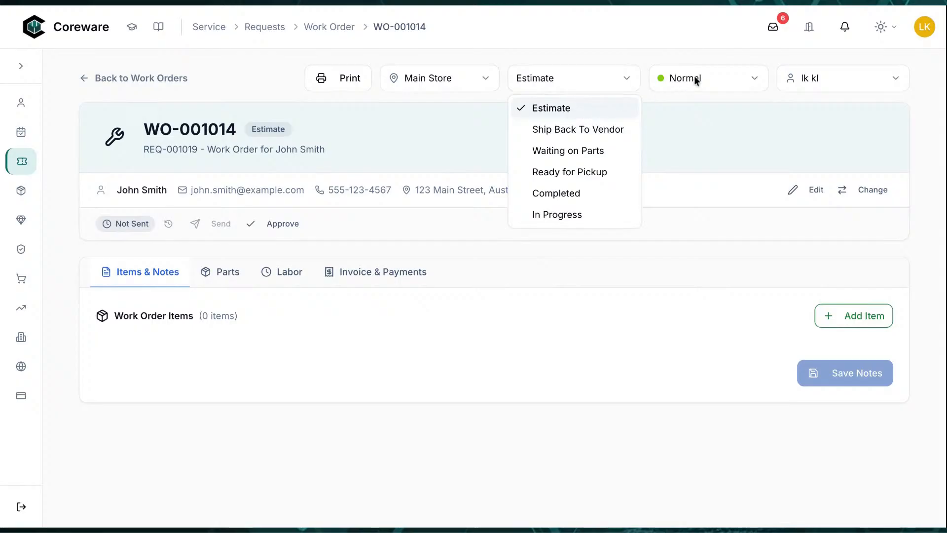
left_click(712, 48)
Review the priority and technician lists, keeping Normal priority and the current assignee
left_click(713, 87)
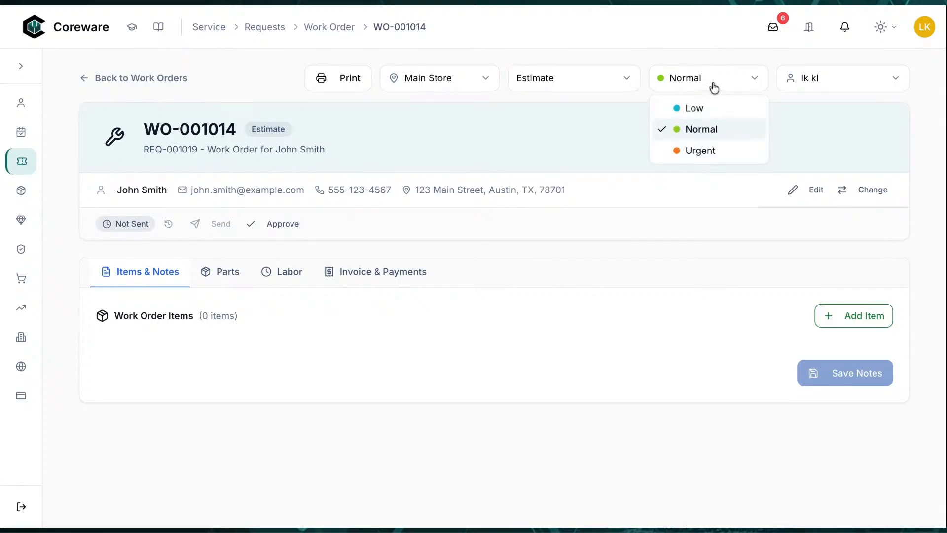
left_click(713, 87)
left_click(822, 89)
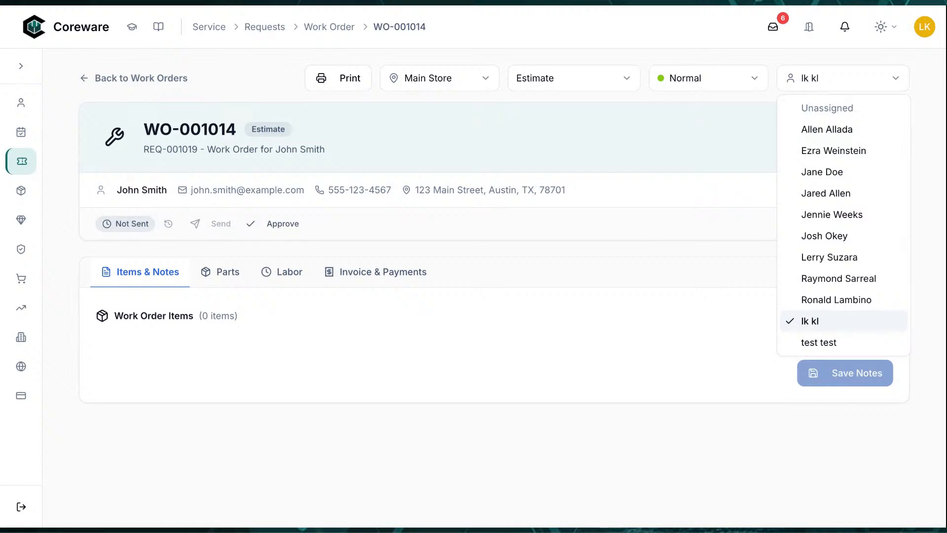
left_click(696, 37)
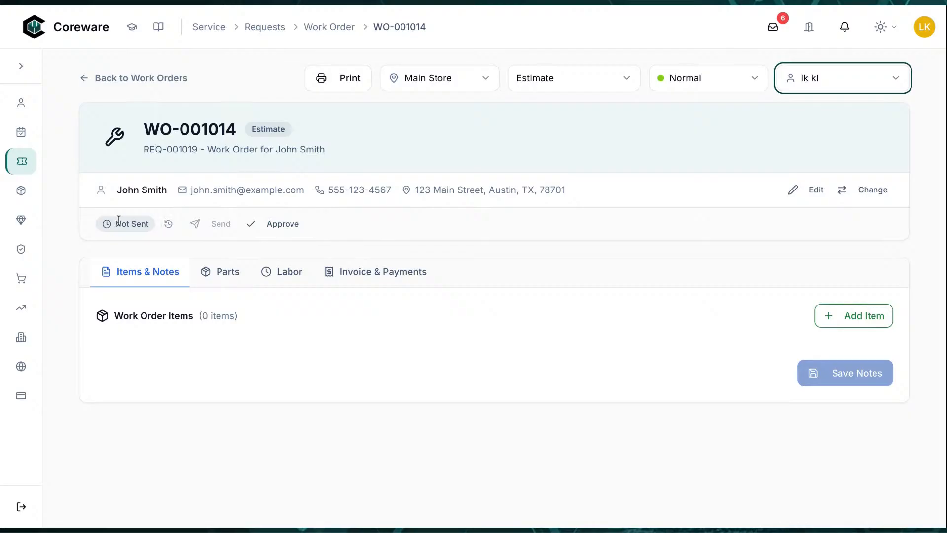
left_click_drag(332, 221, 301, 210)
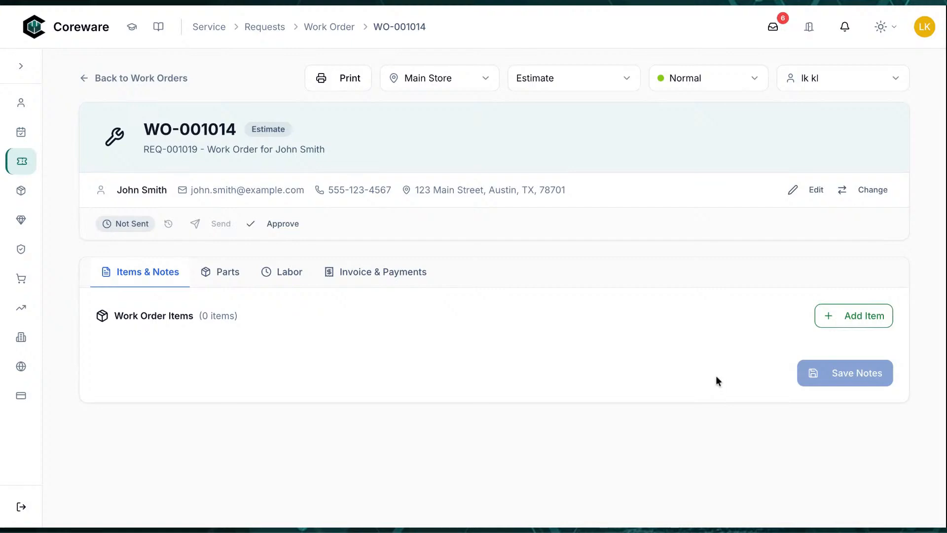
Start a new Pistol item with serial number 09707808
left_click(831, 321)
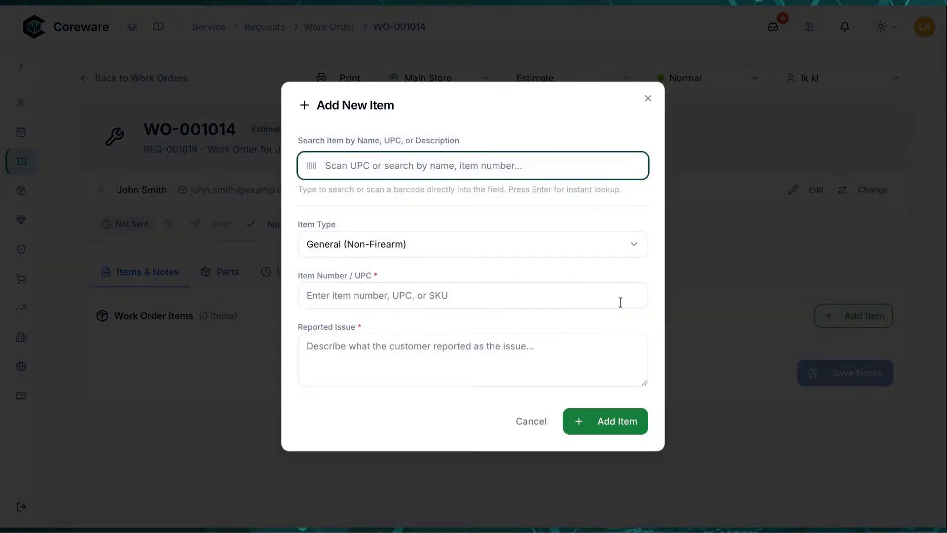
left_click(482, 247)
left_click(483, 248)
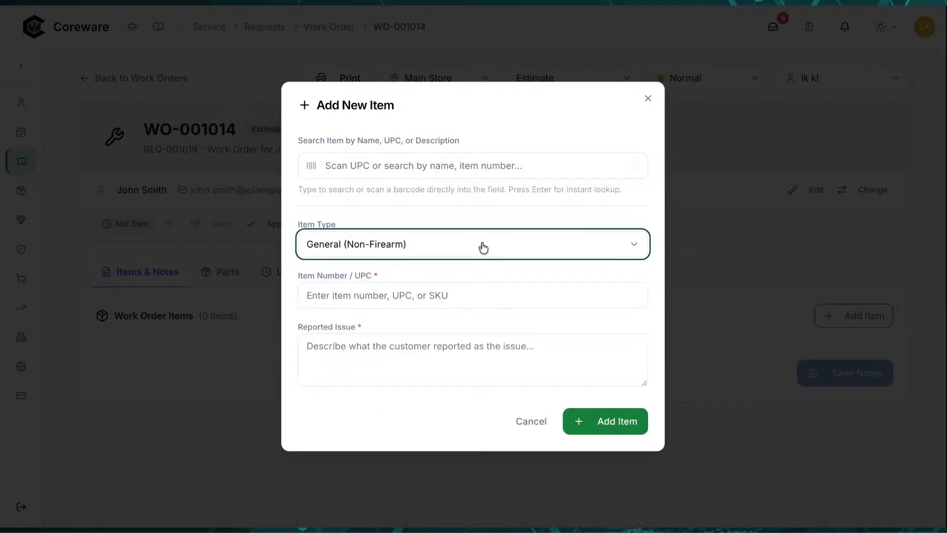
left_click(484, 248)
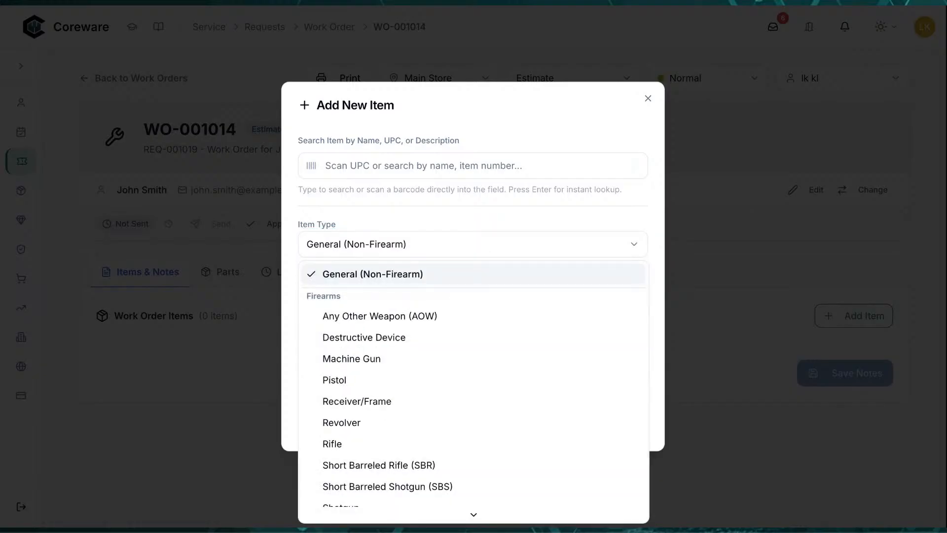
left_click(421, 381)
left_click(384, 256)
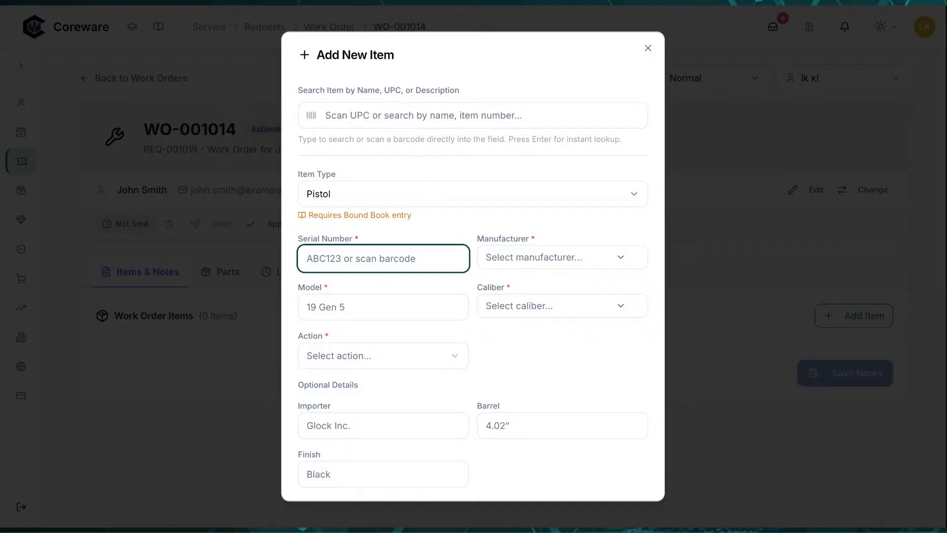
type("09707808")
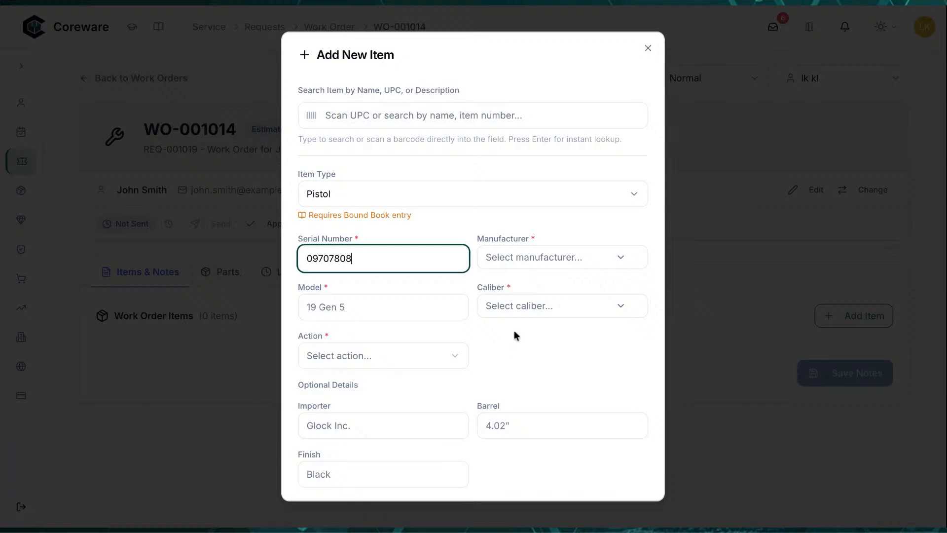
Set the item's manufacturer to Glock, model 19 Gen 5 and caliber 9mm
left_click(572, 267)
type("glock")
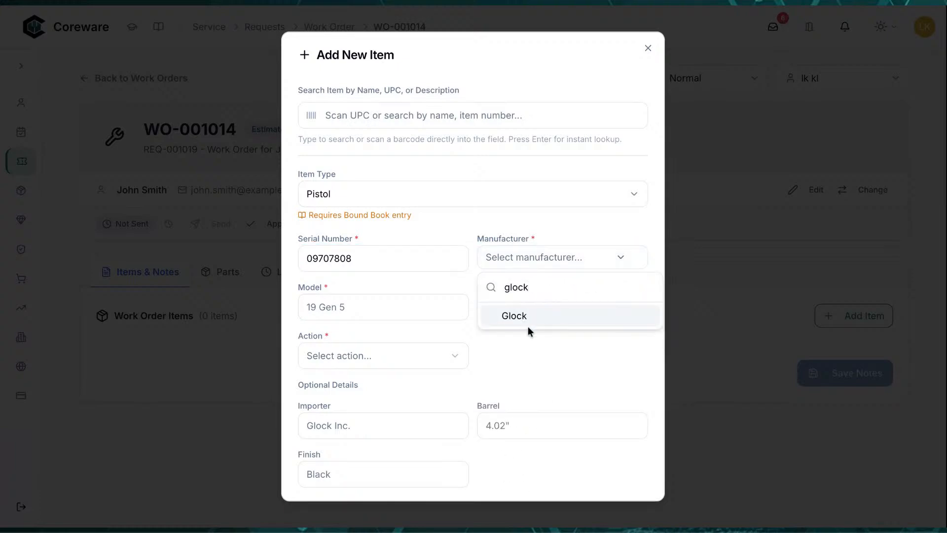
left_click(513, 316)
left_click(396, 315)
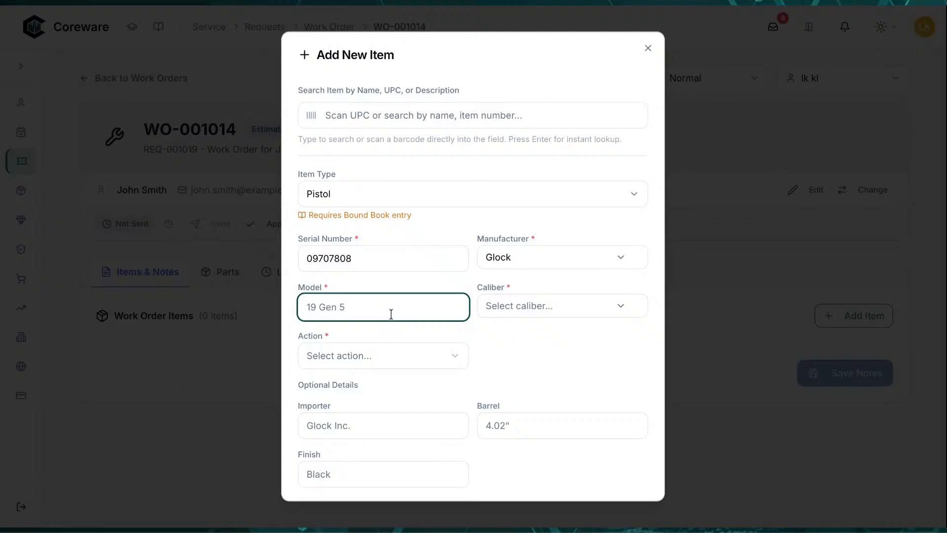
type("19 Gen 5")
left_click(578, 311)
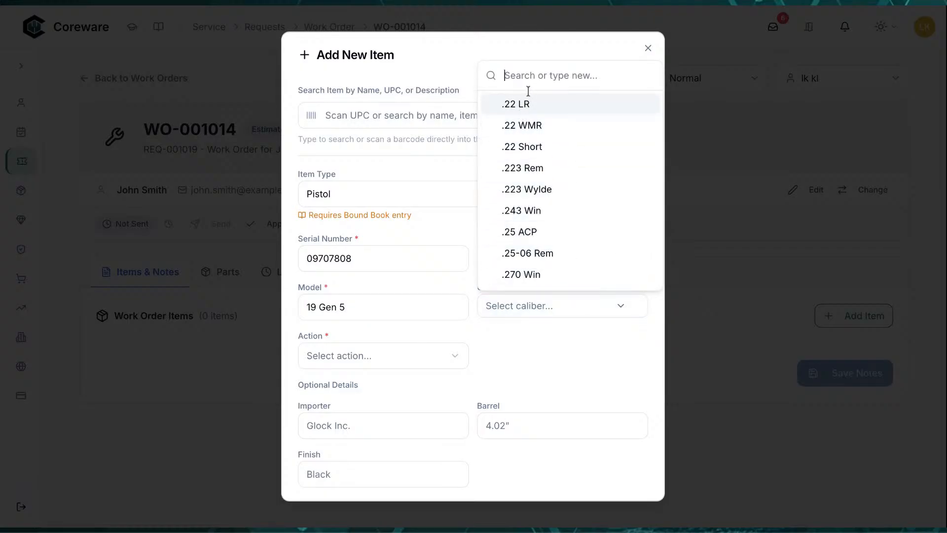
type("9mm")
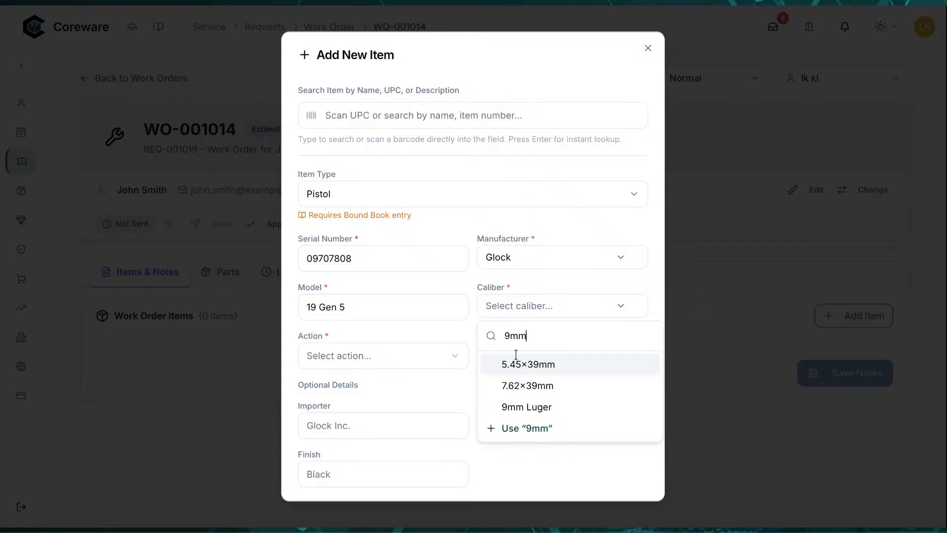
left_click(513, 428)
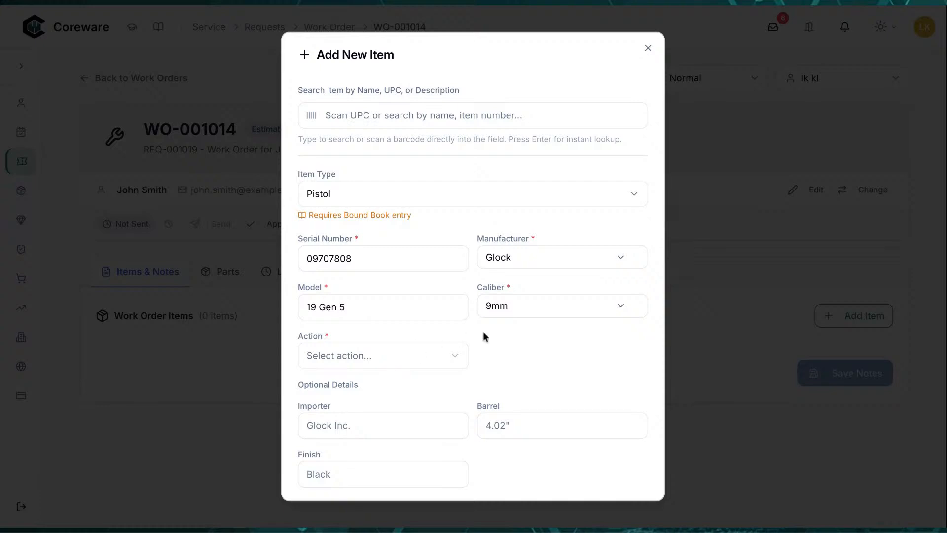
Choose Single Action, enter reported issue 'gun goes pew, instead of bang', and add the item
left_click(434, 363)
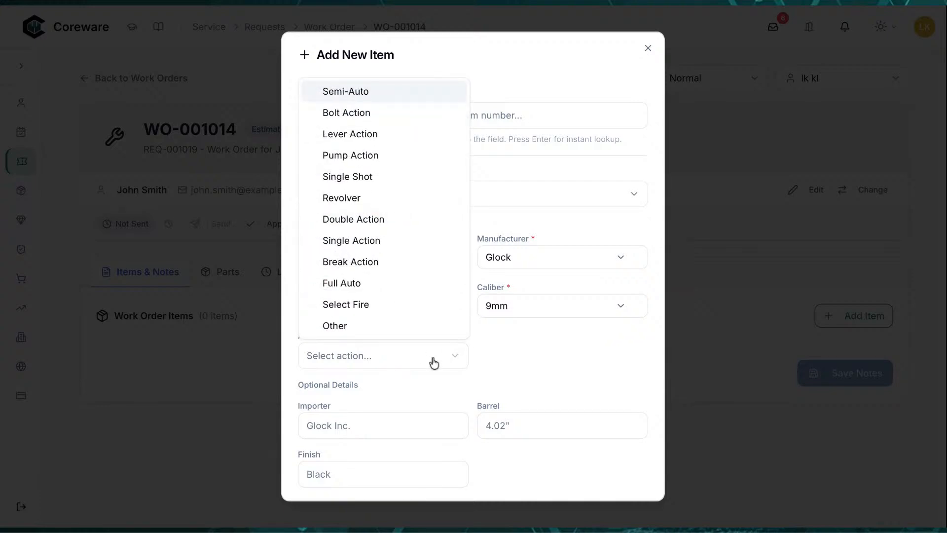
left_click(378, 241)
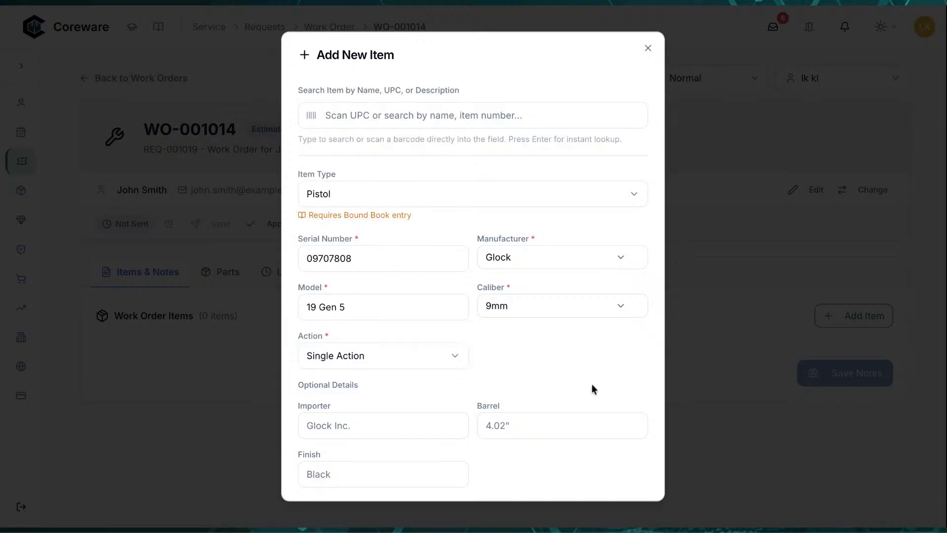
scroll(591, 388, "down", 3)
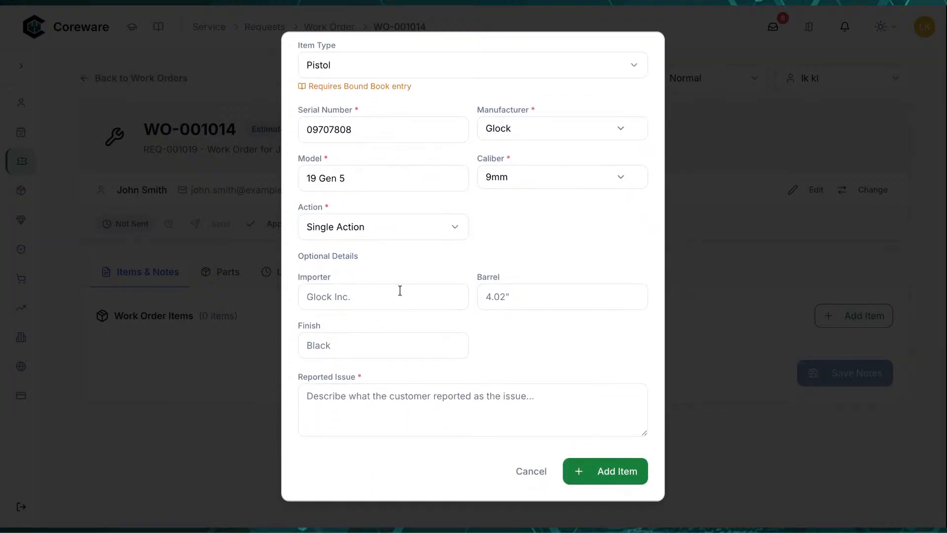
left_click(486, 410)
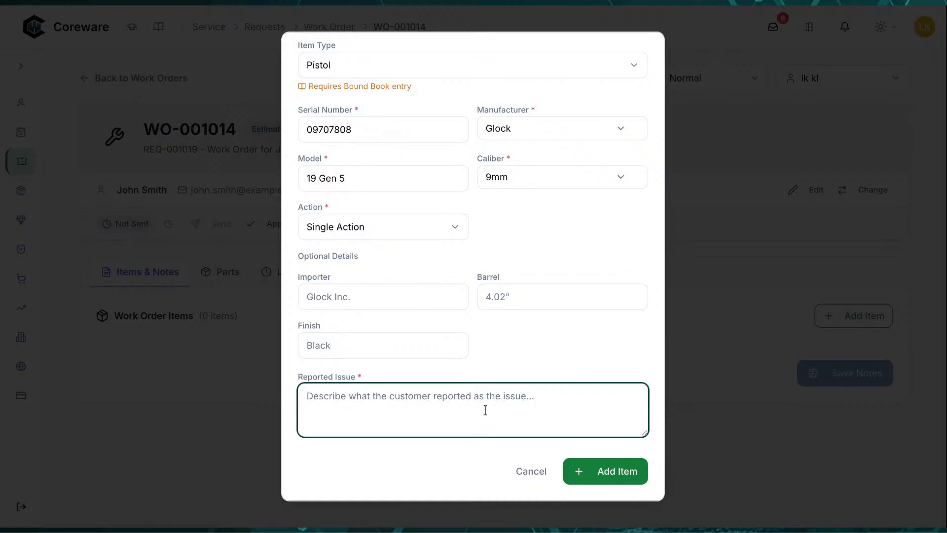
type("gu")
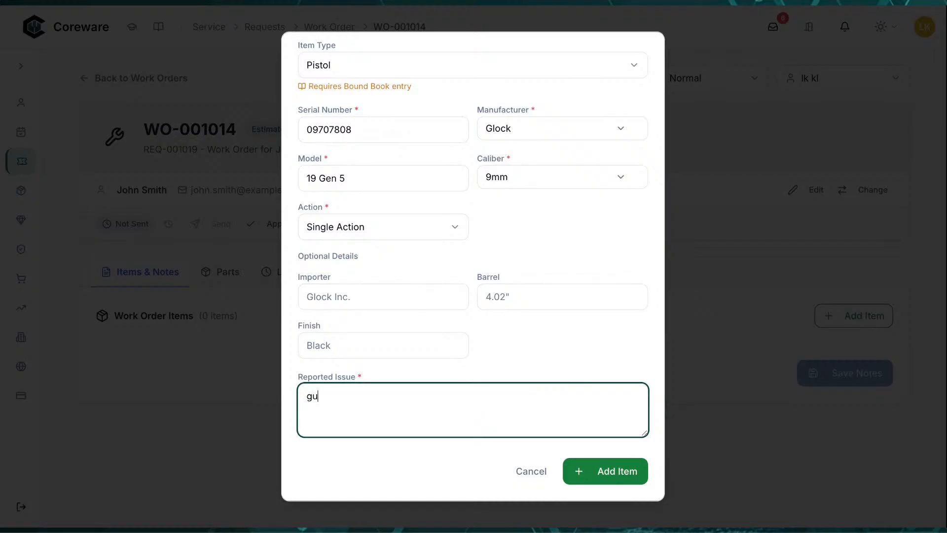
type("n goes pew, instead of bang")
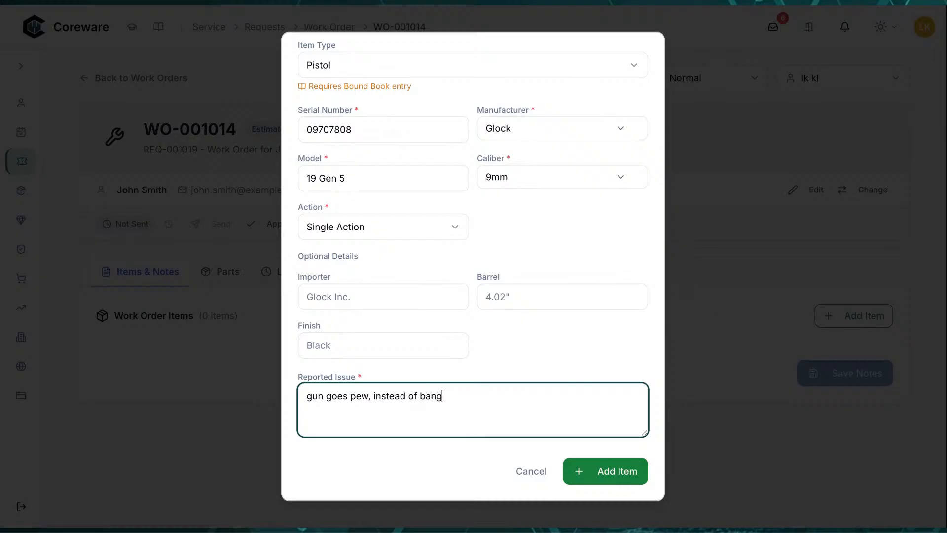
left_click(579, 481)
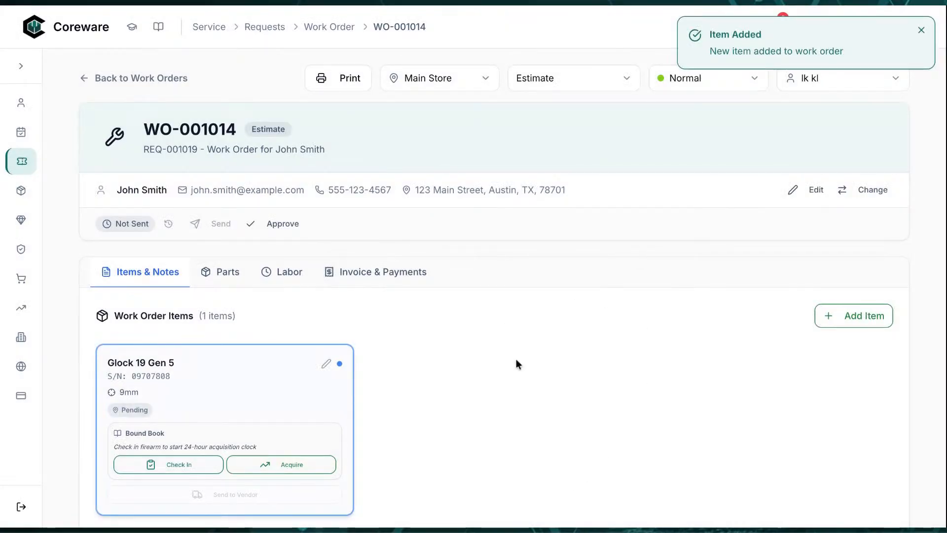
Visit the Glock item's Diagnosis and Technician Notes fields, then show the attachment upload QR code
scroll(517, 364, "down", 3)
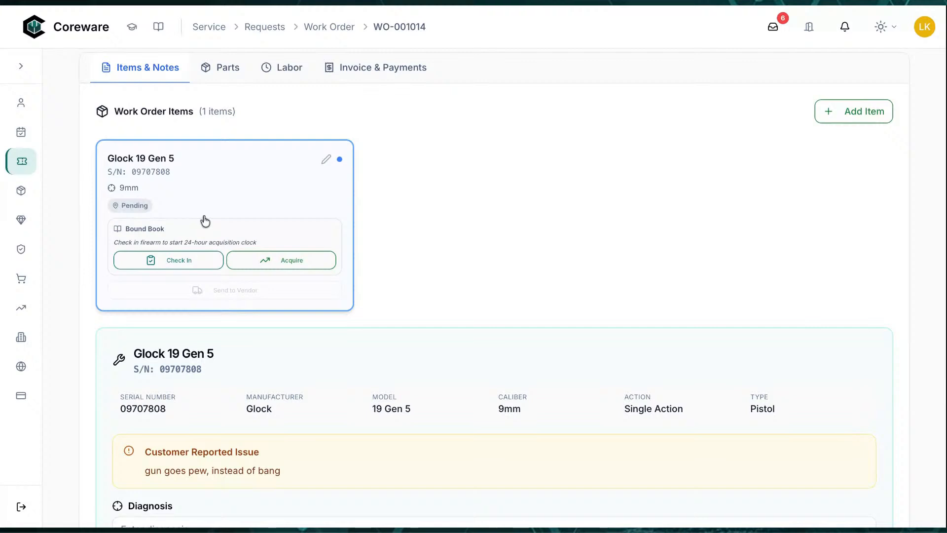
scroll(204, 220, "up", 1)
scroll(204, 220, "up", 2)
scroll(205, 219, "down", 3)
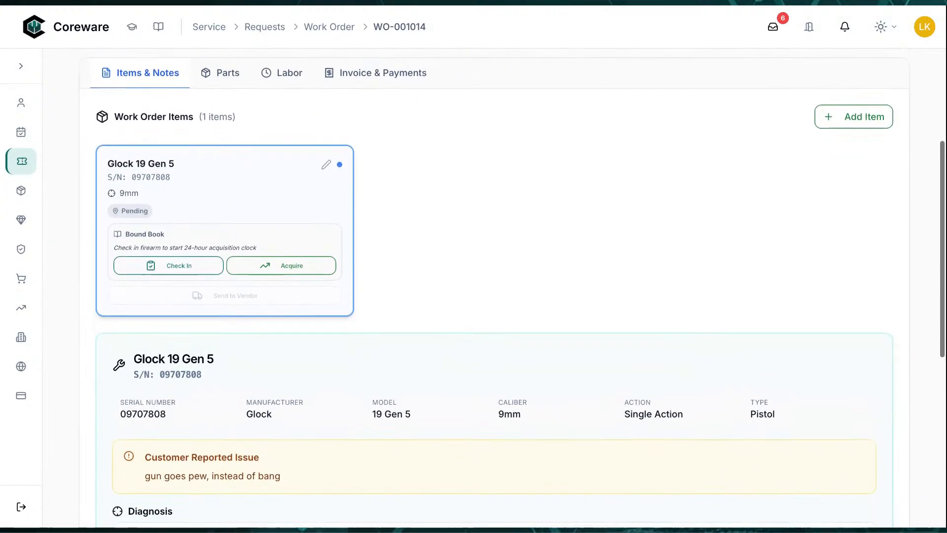
scroll(167, 207, "down", 1)
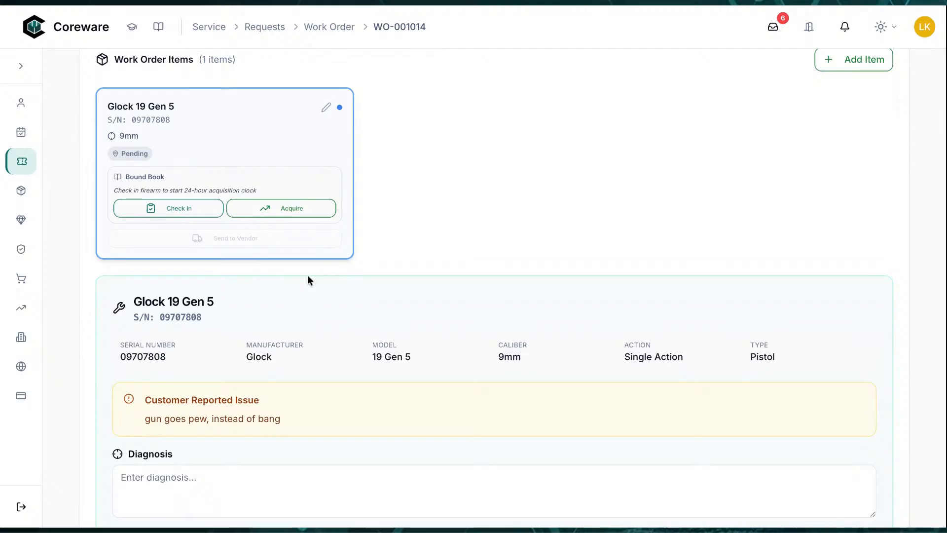
scroll(309, 277, "down", 1)
scroll(324, 286, "down", 3)
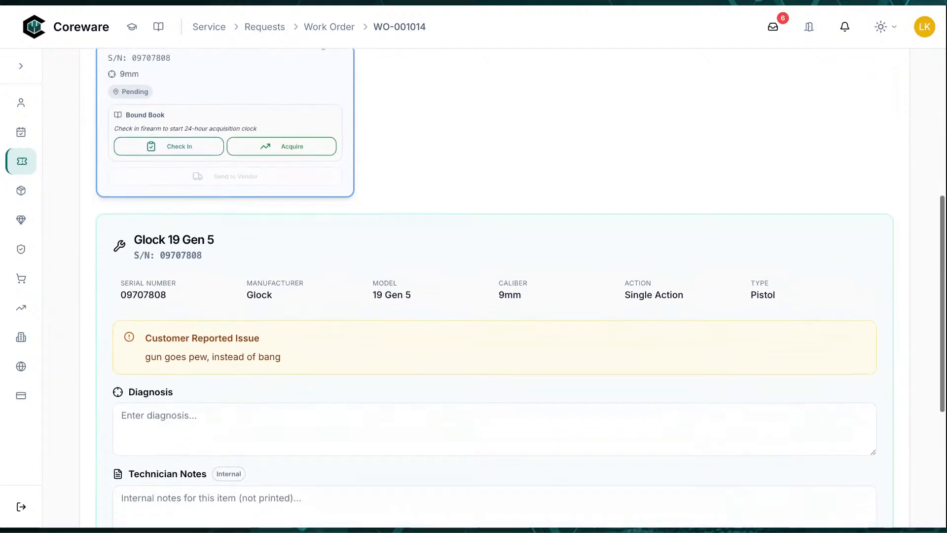
scroll(273, 205, "down", 2)
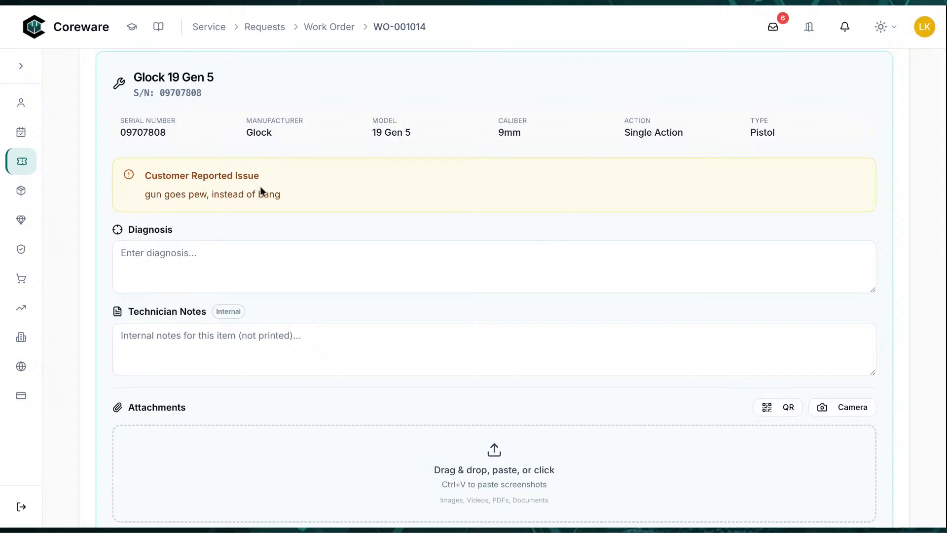
scroll(273, 244, "down", 1)
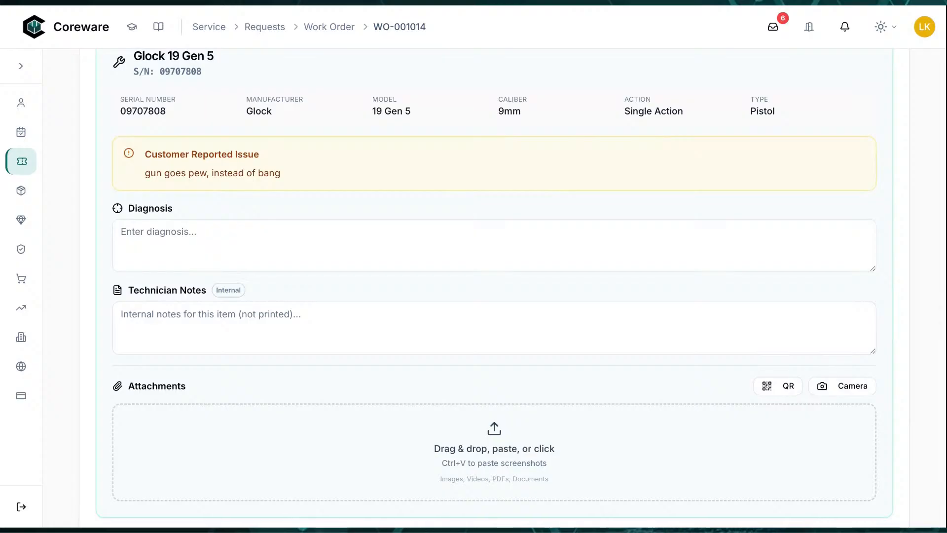
left_click(220, 244)
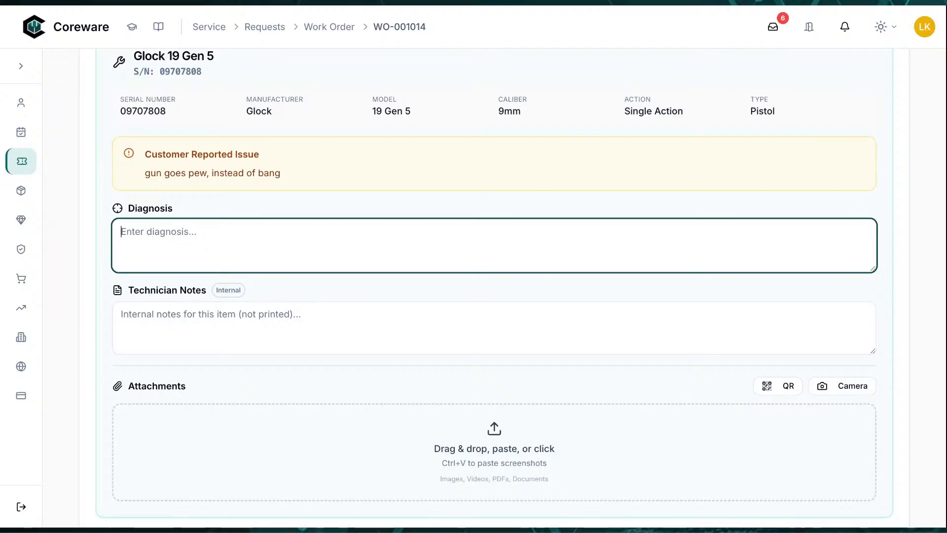
left_click(296, 323)
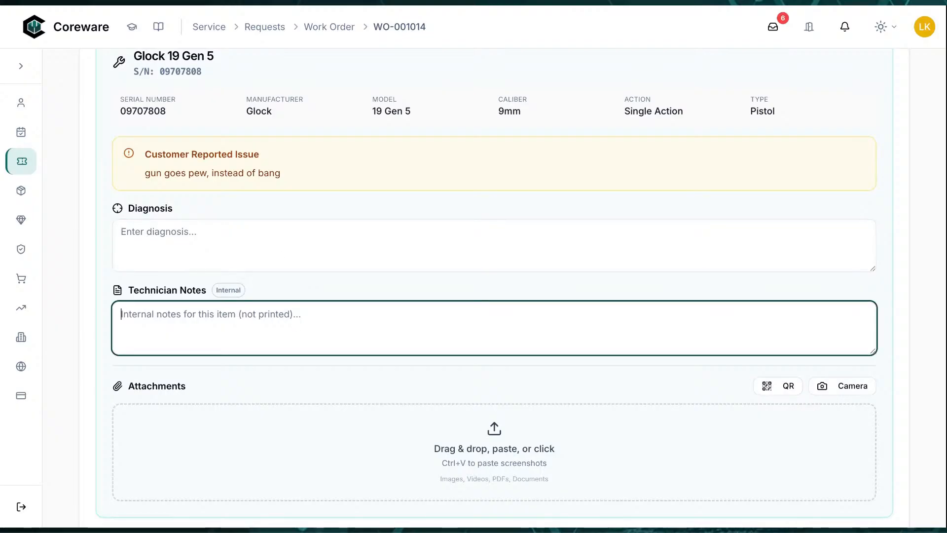
scroll(344, 343, "down", 2)
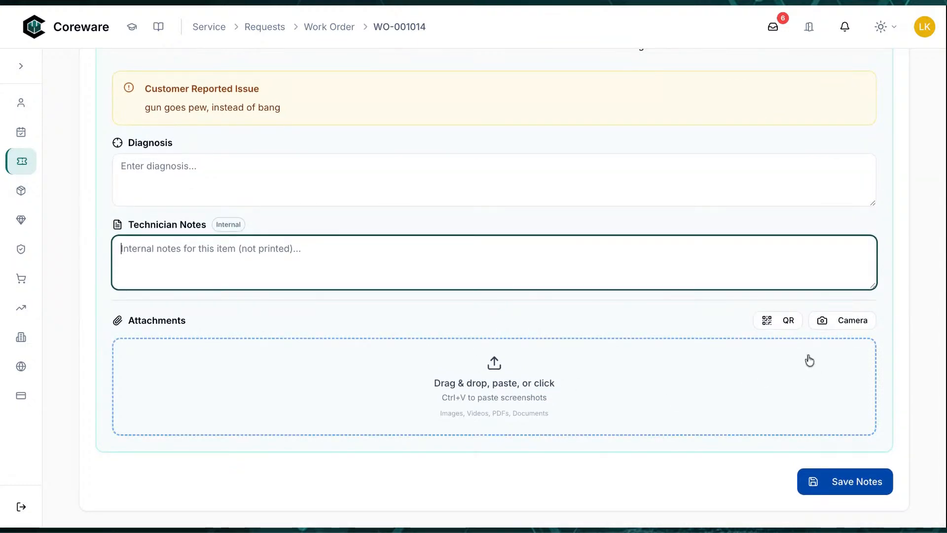
left_click(770, 320)
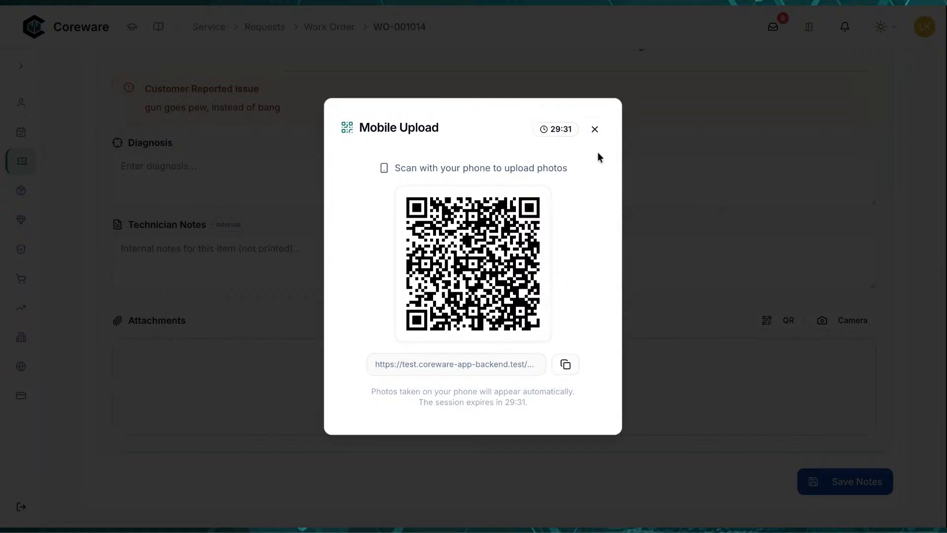
Attach one webcam photo to the Glock 19 Gen 5 instead of using mobile upload
left_click(595, 130)
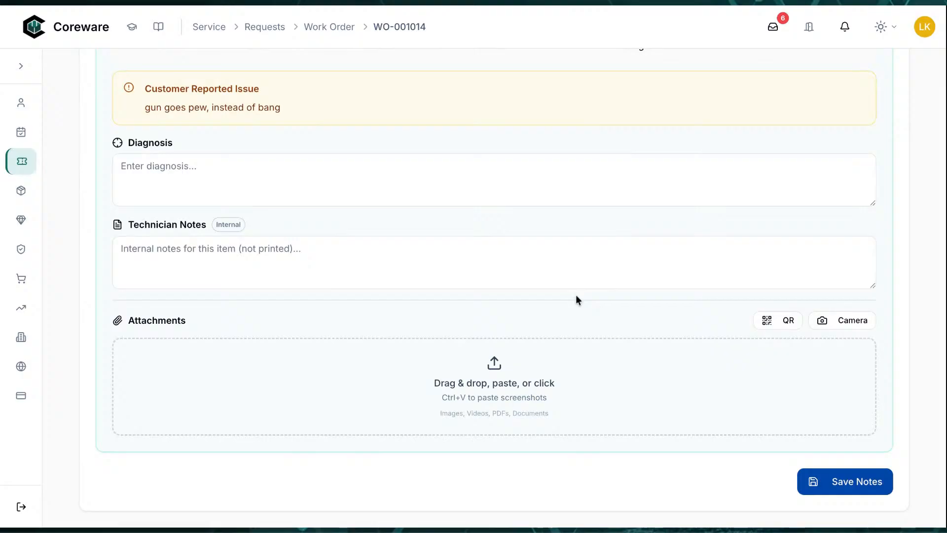
left_click(827, 325)
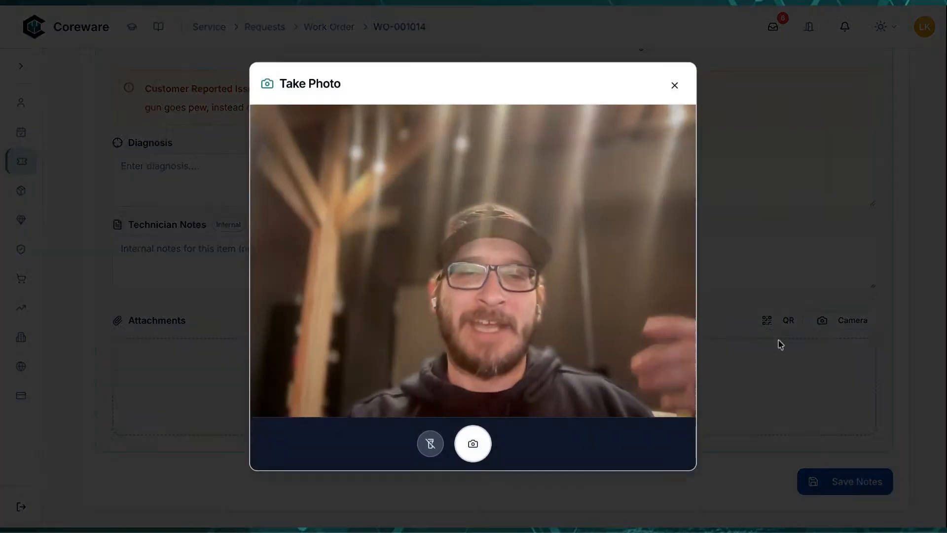
left_click(483, 443)
left_click(650, 441)
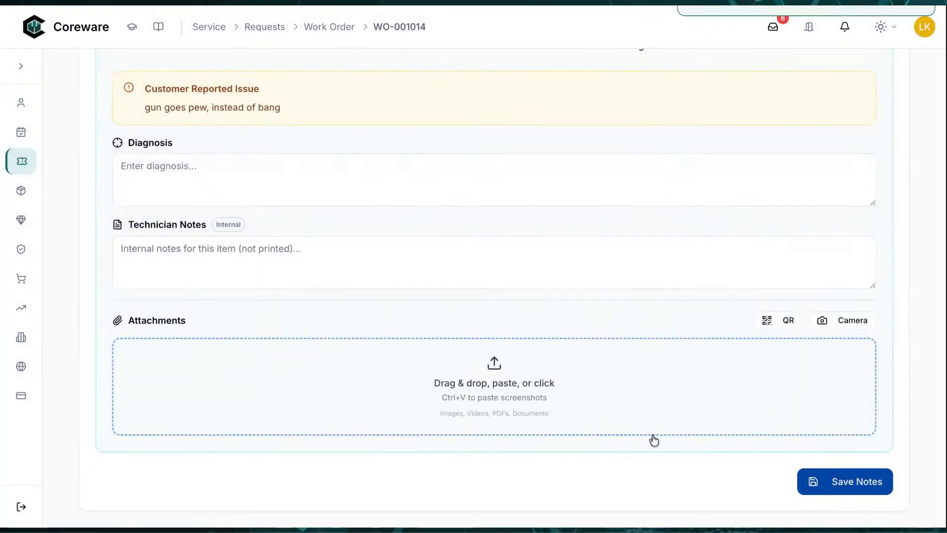
scroll(605, 377, "down", 3)
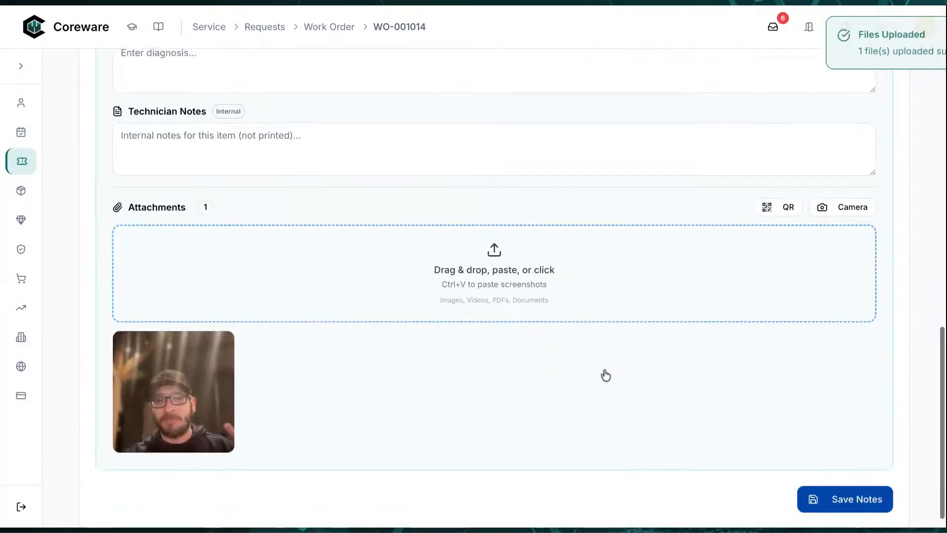
scroll(579, 416, "up", 5)
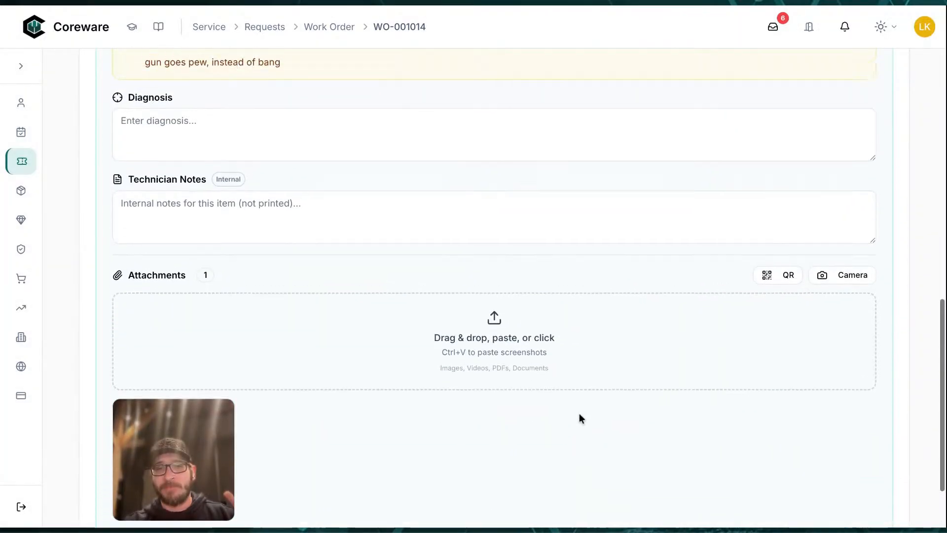
scroll(579, 413, "up", 6)
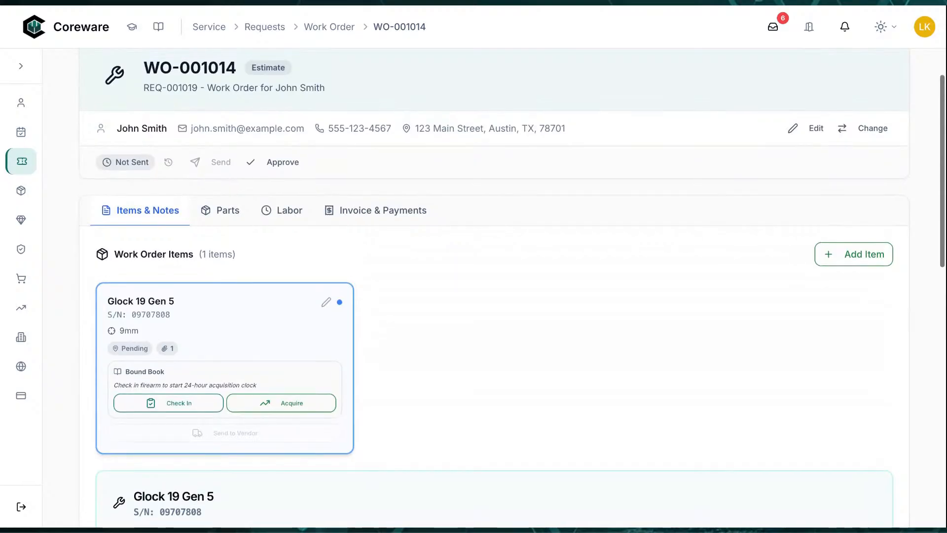
scroll(171, 309, "down", 1)
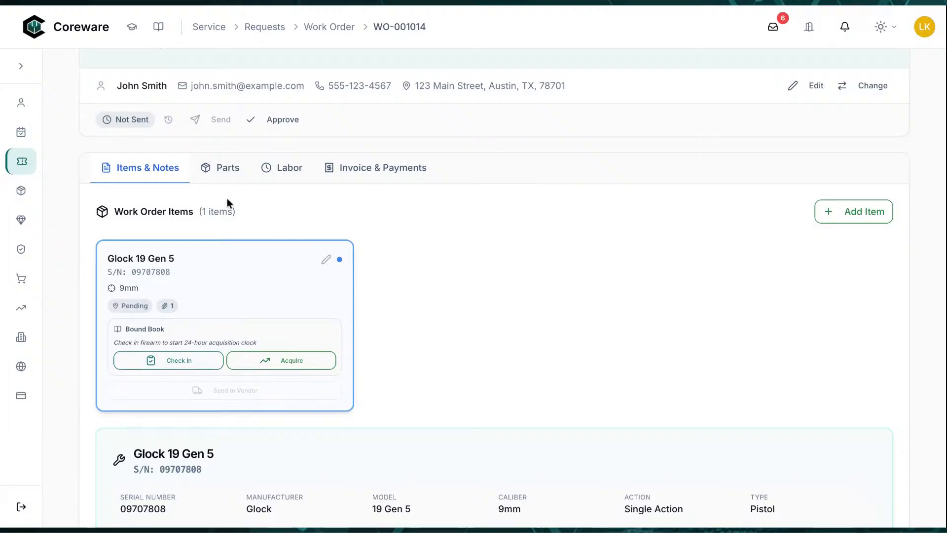
Add one CLP Gun Cleaner/Lubricant part at $12.99, leaving the line unedited
left_click(221, 173)
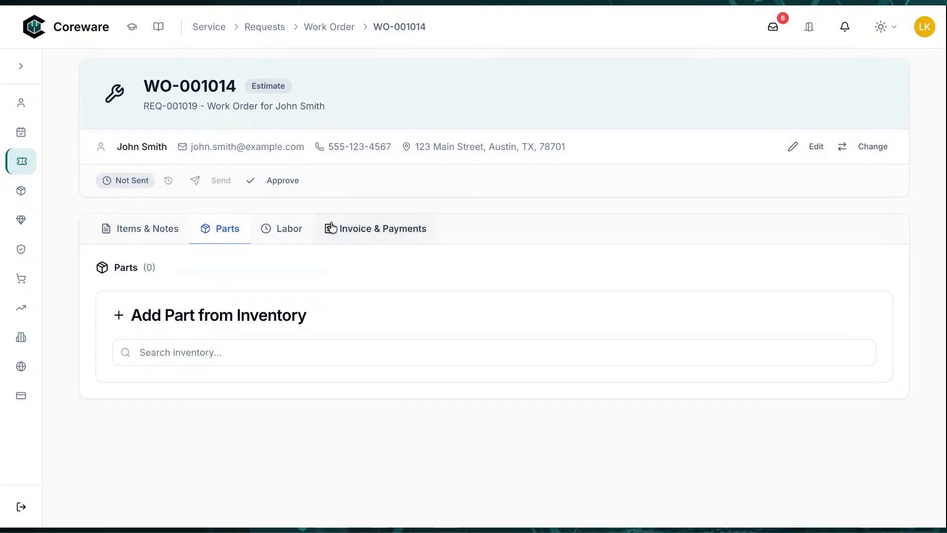
left_click(281, 349)
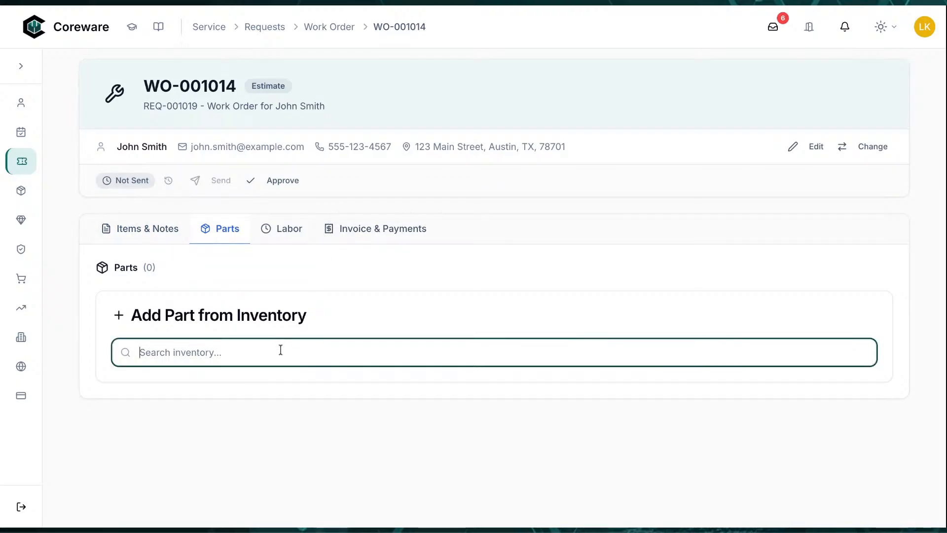
type("clp")
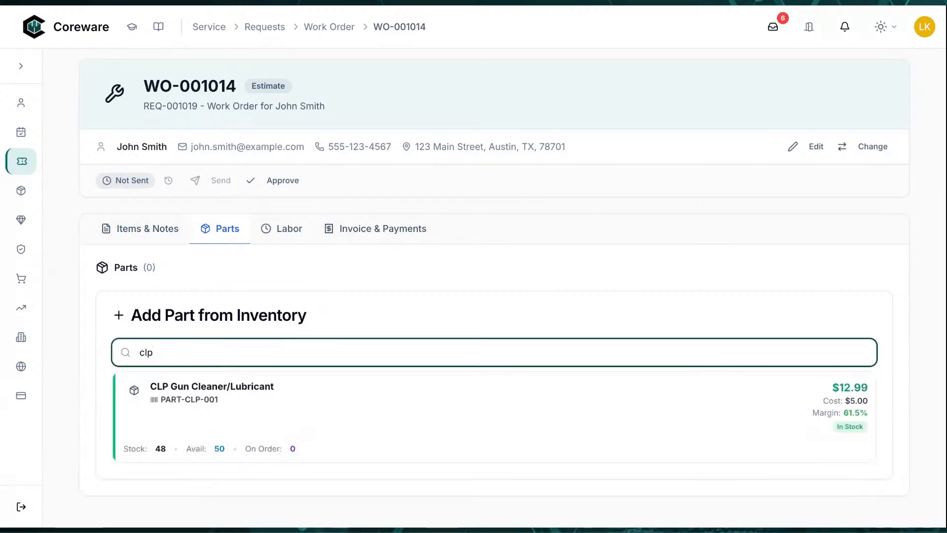
left_click(302, 419)
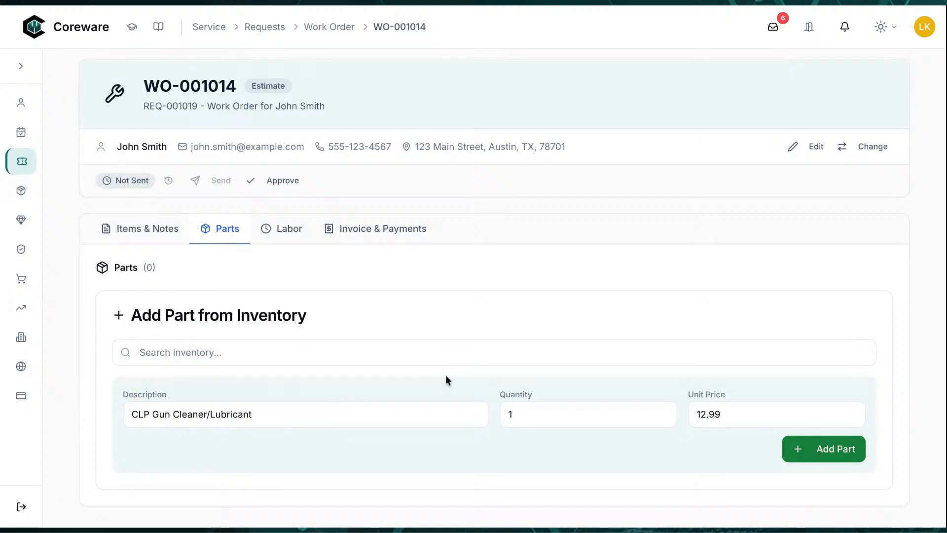
left_click(806, 447)
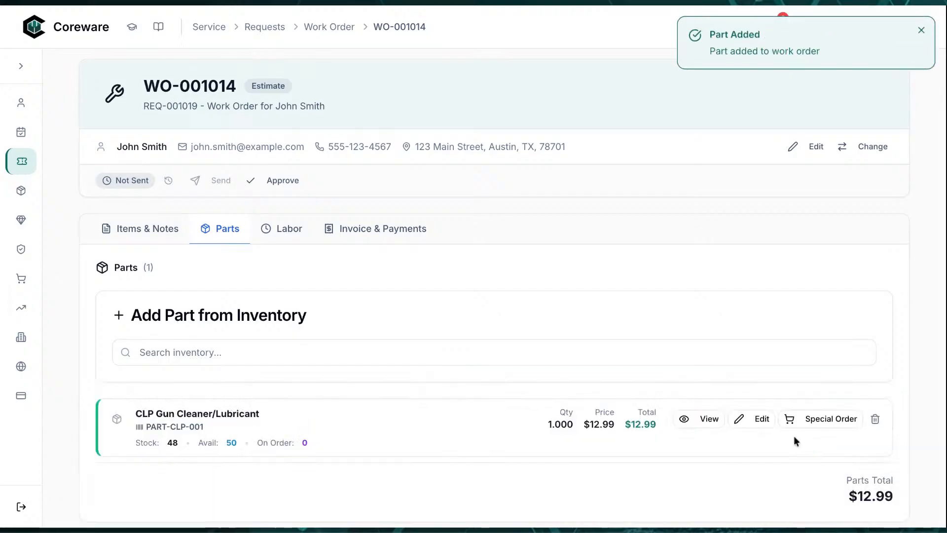
scroll(602, 321, "down", 1)
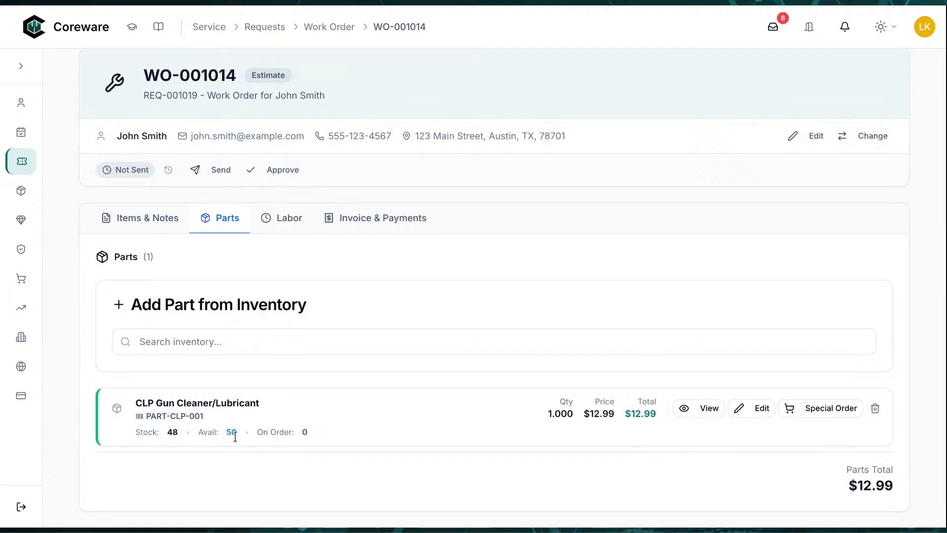
left_click_drag(552, 413, 640, 416)
left_click(621, 437)
left_click(740, 408)
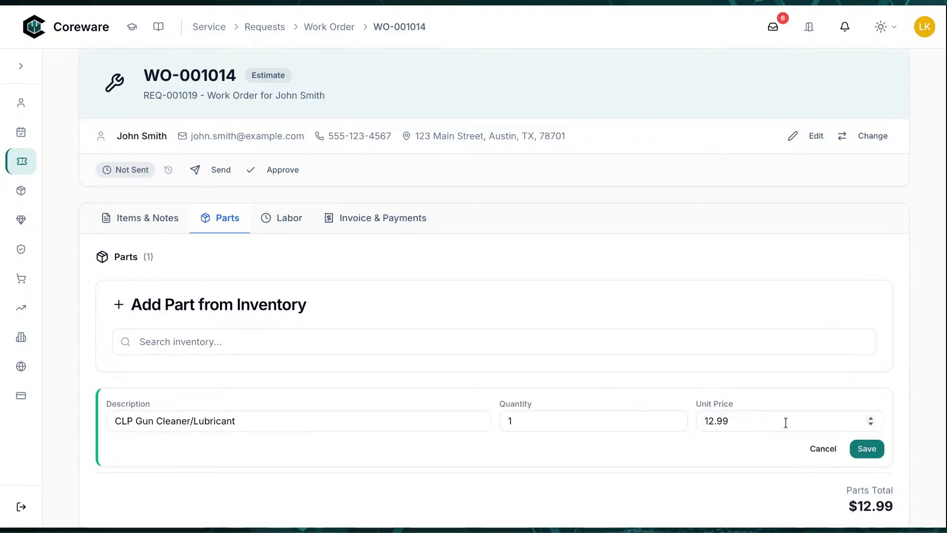
left_click(820, 450)
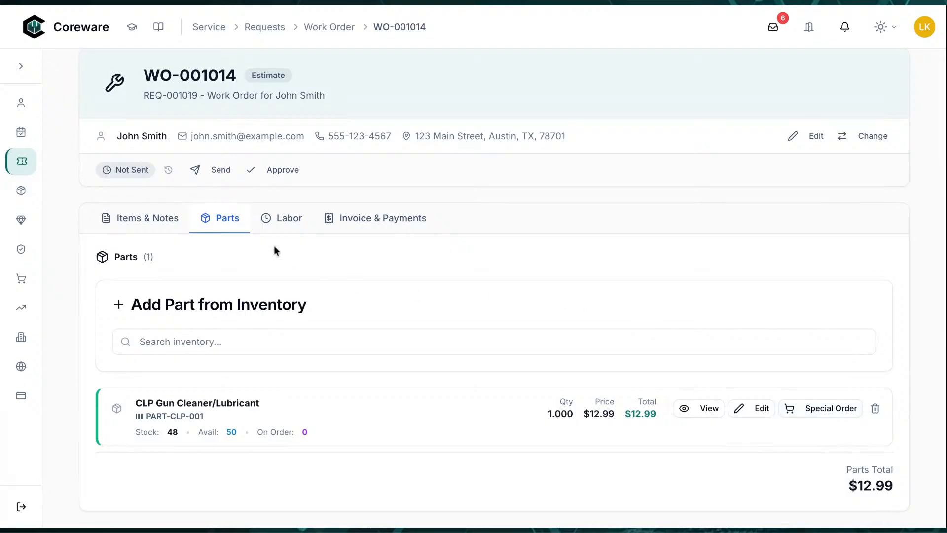
Add a 1-hour Gunsmith Labor - Standard Rate entry for $75.00, keeping the current technician
left_click(291, 223)
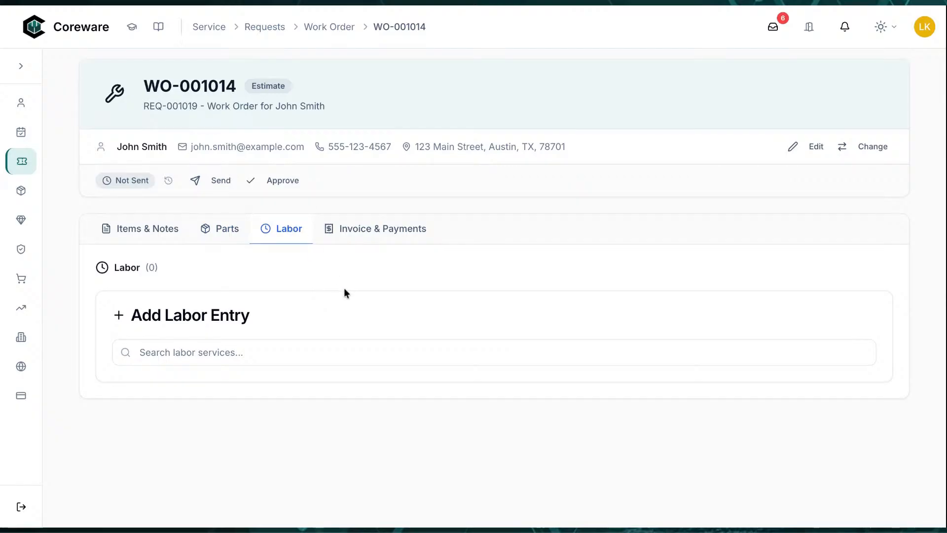
left_click(340, 353)
type("ser")
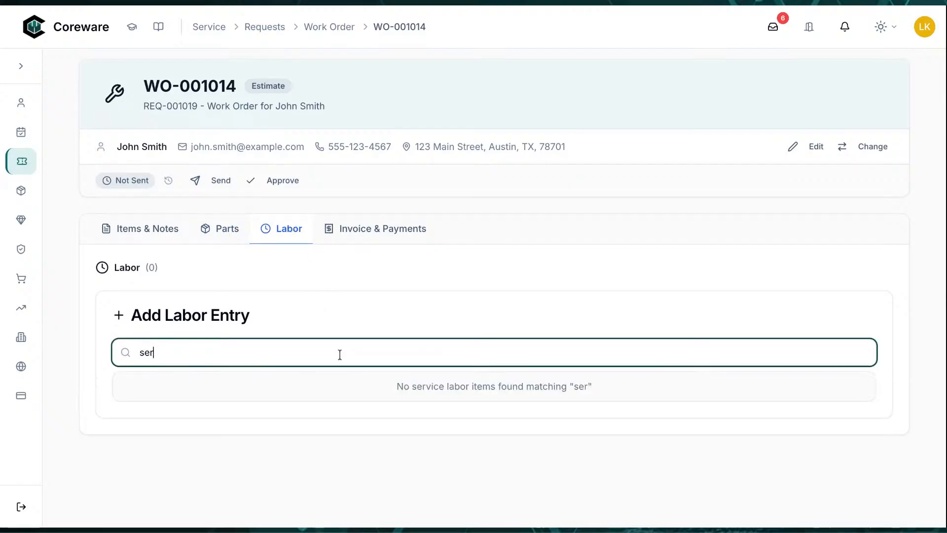
key("BackSpace")
key("BackSpace")
key("BackSpace")
type("labor")
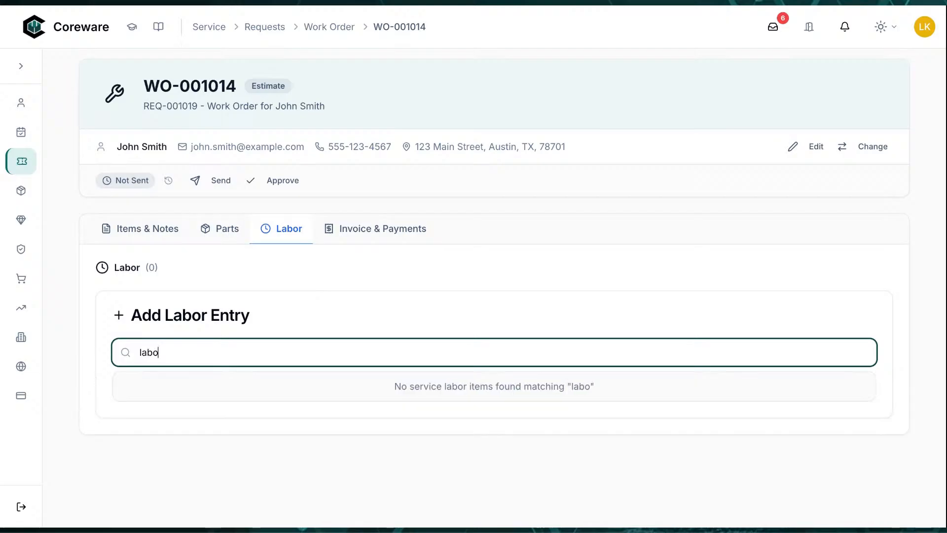
left_click(400, 401)
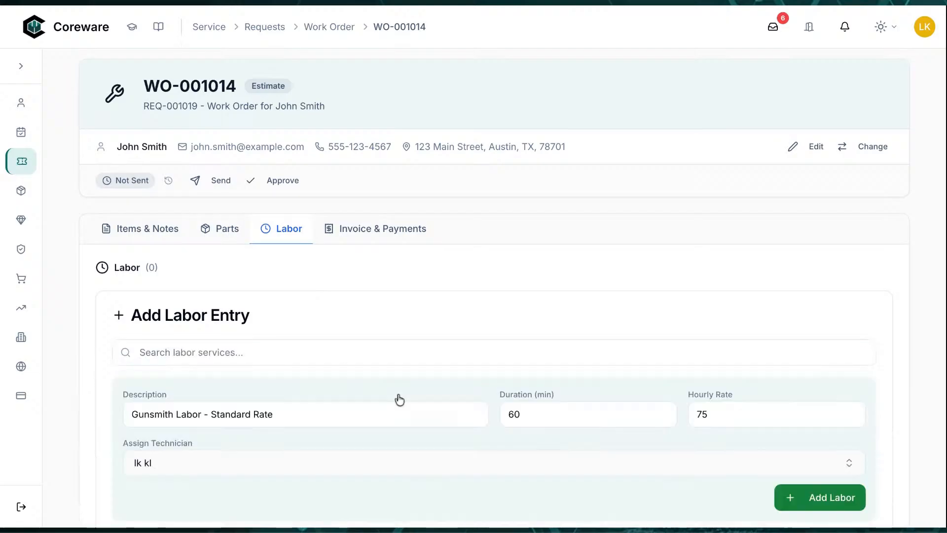
scroll(564, 395, "down", 1)
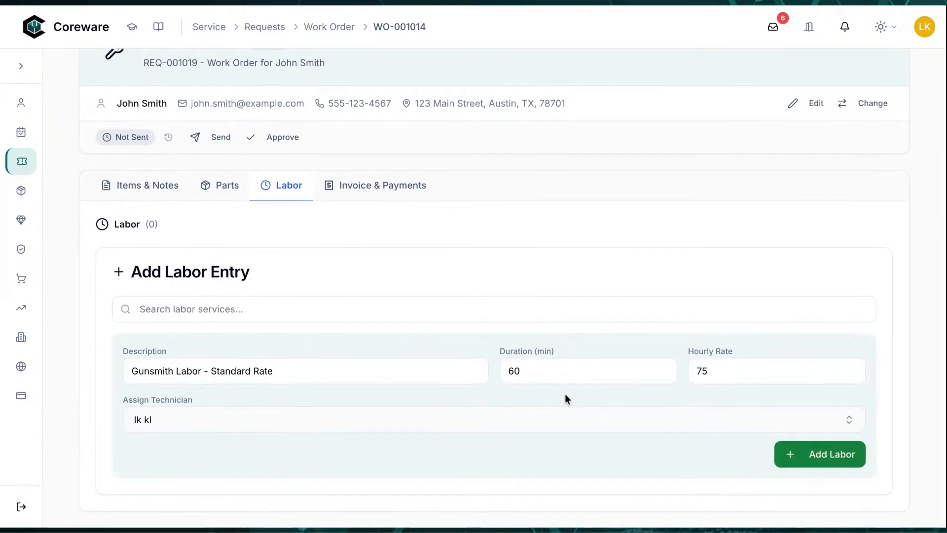
left_click(197, 429)
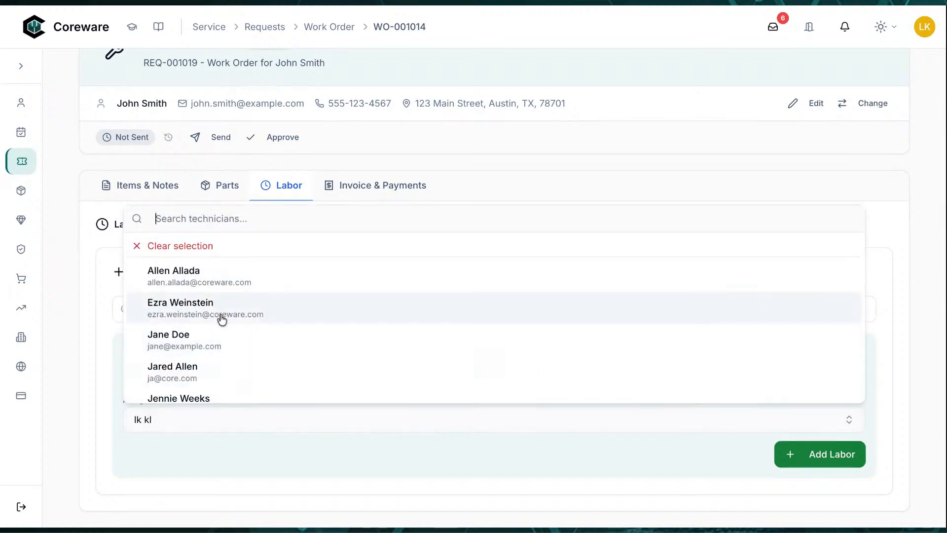
left_click(96, 452)
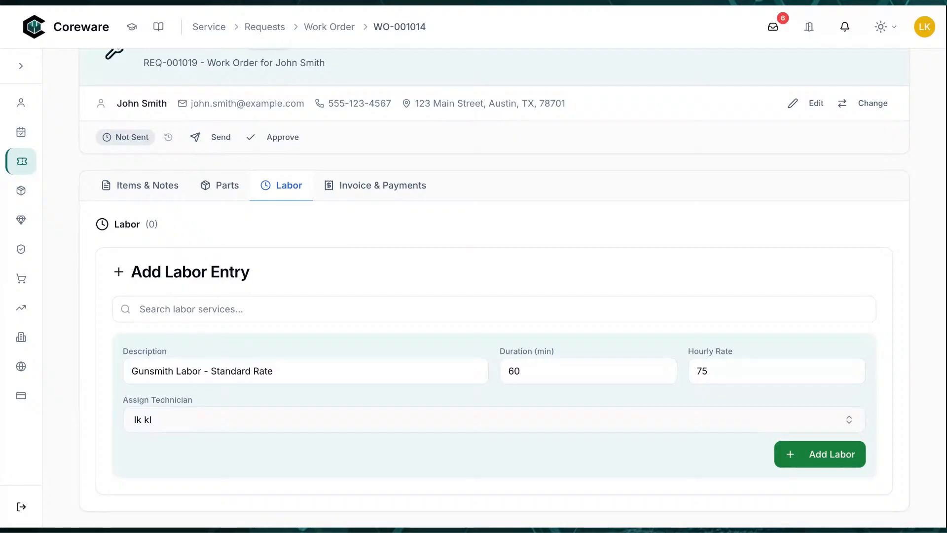
left_click(798, 461)
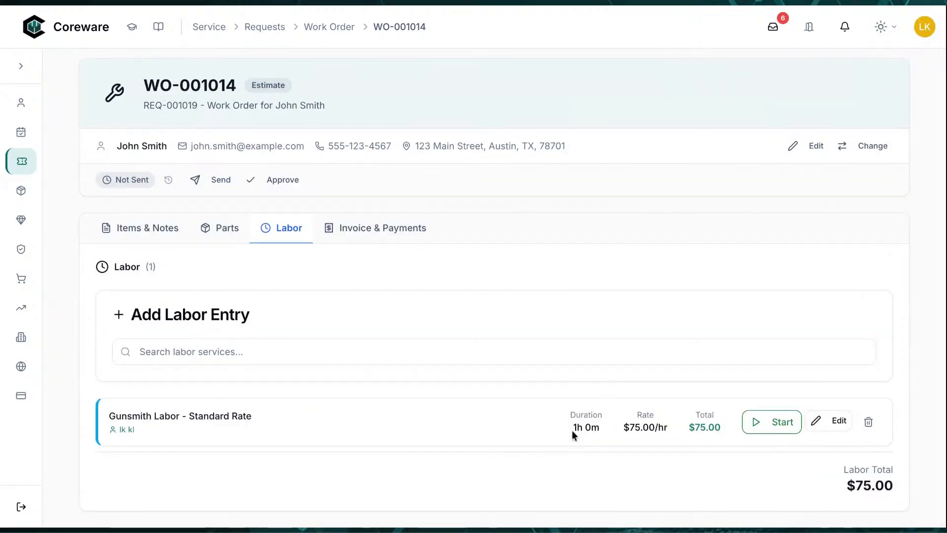
left_click_drag(572, 427, 605, 427)
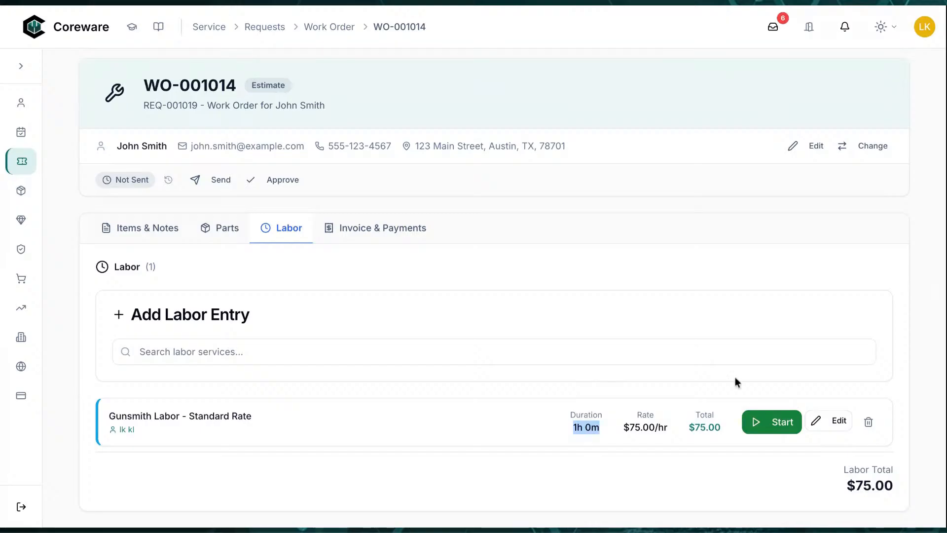
left_click(127, 230)
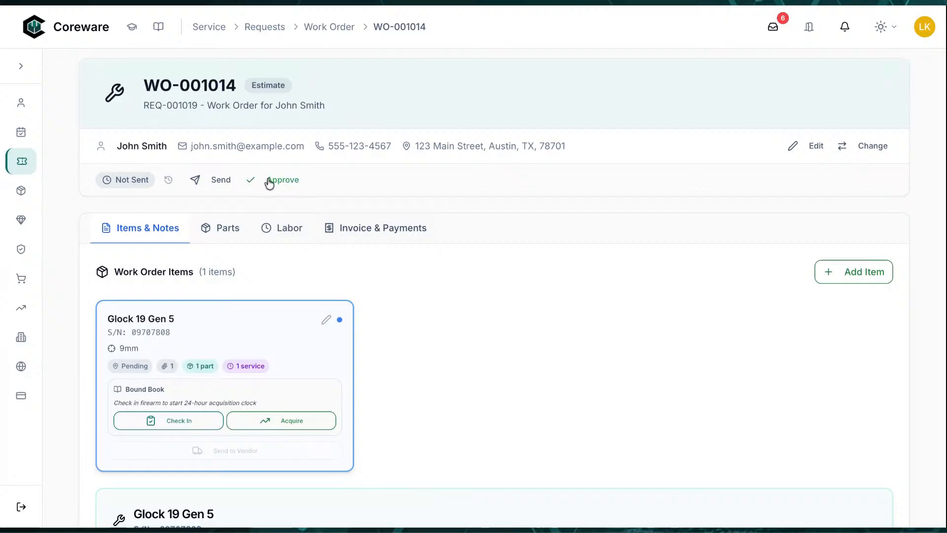
Email WO-001014's approval request to the customer, leaving it Pending Approval until Mar 27
left_click(217, 183)
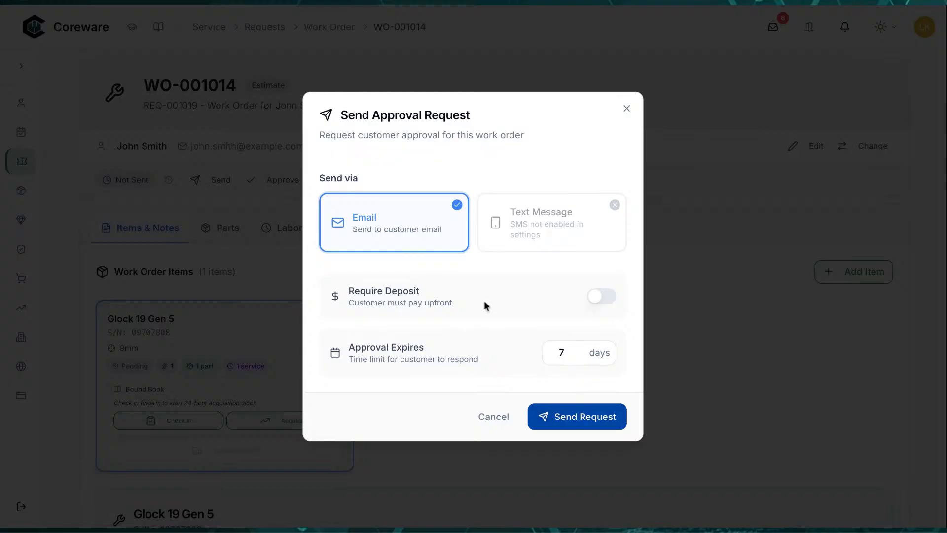
left_click(559, 420)
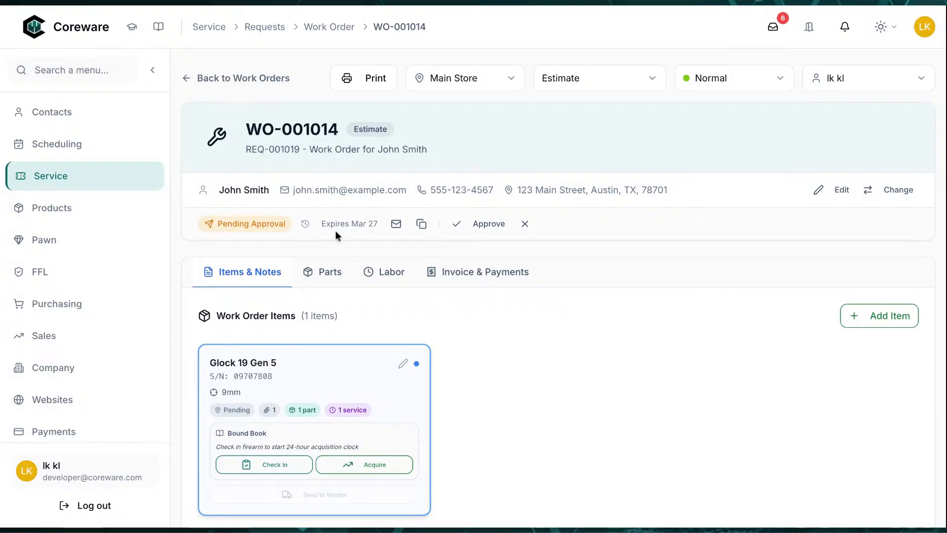
left_click_drag(320, 223, 376, 224)
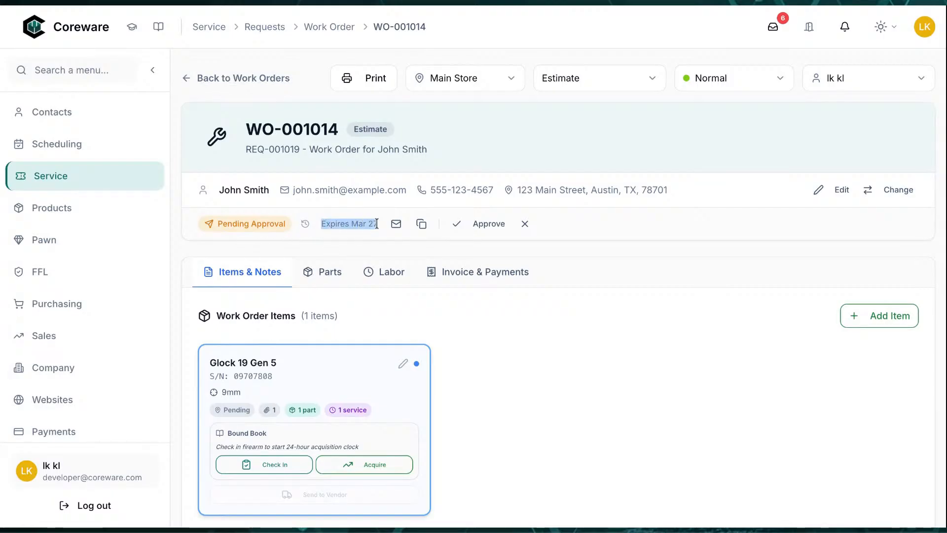
Open the copied approval link, sign with a typed signature, and approve the $87.99 estimate
left_click(422, 225)
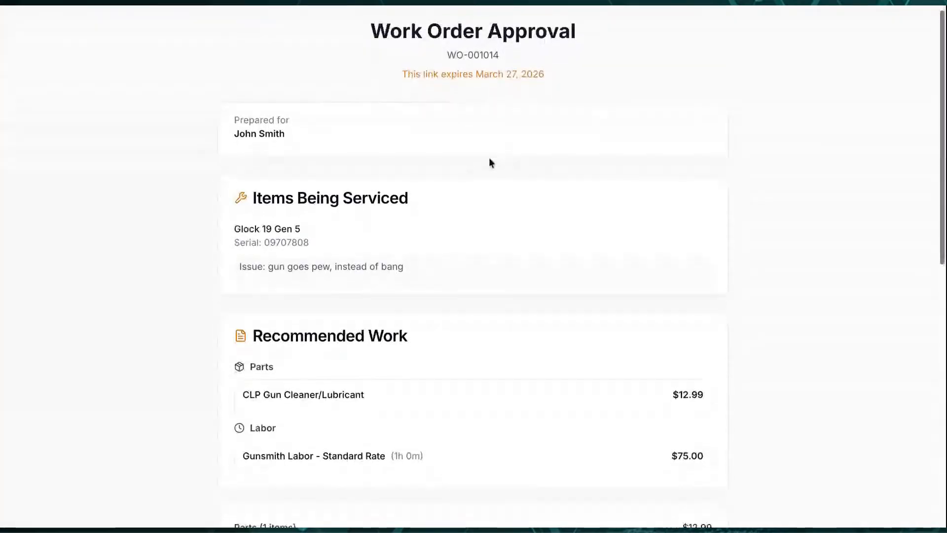
scroll(490, 163, "down", 1)
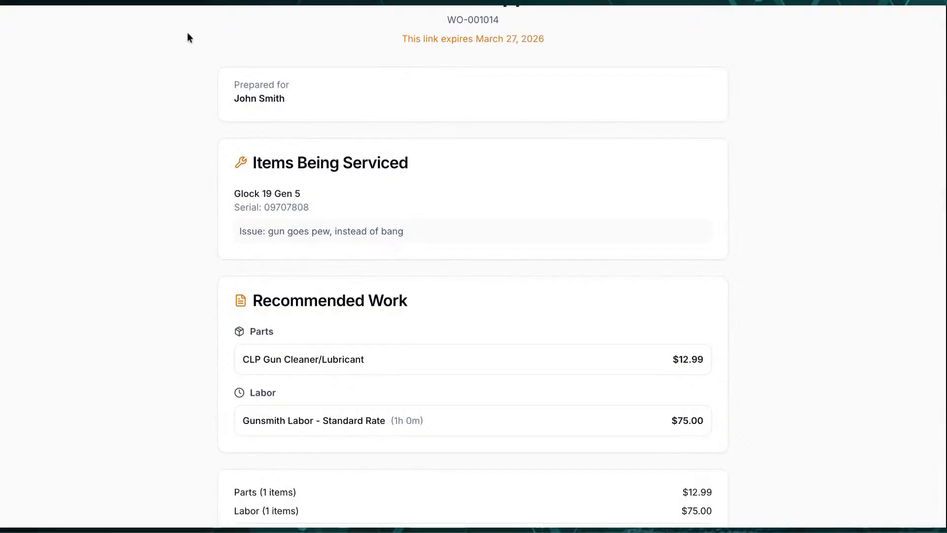
scroll(407, 290, "down", 5)
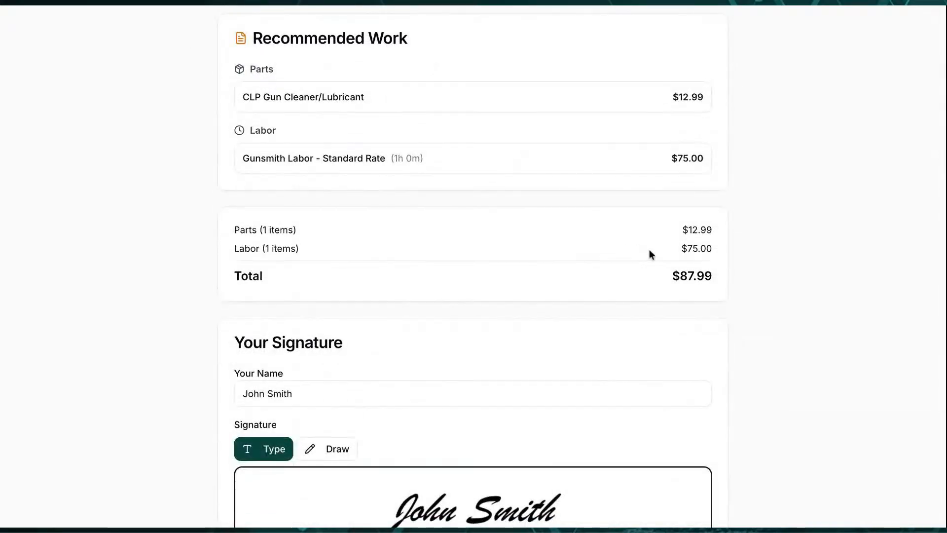
scroll(574, 335, "down", 1)
scroll(574, 338, "down", 4)
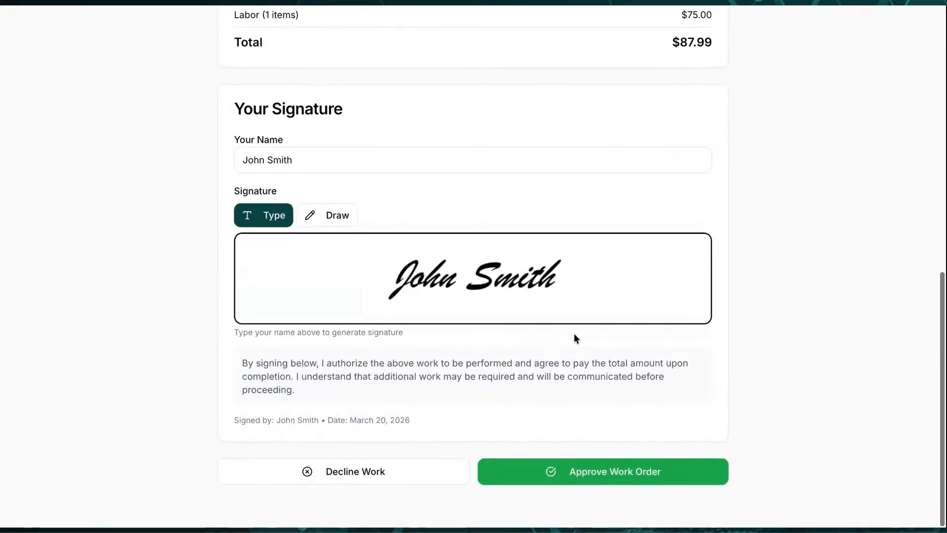
left_click(333, 226)
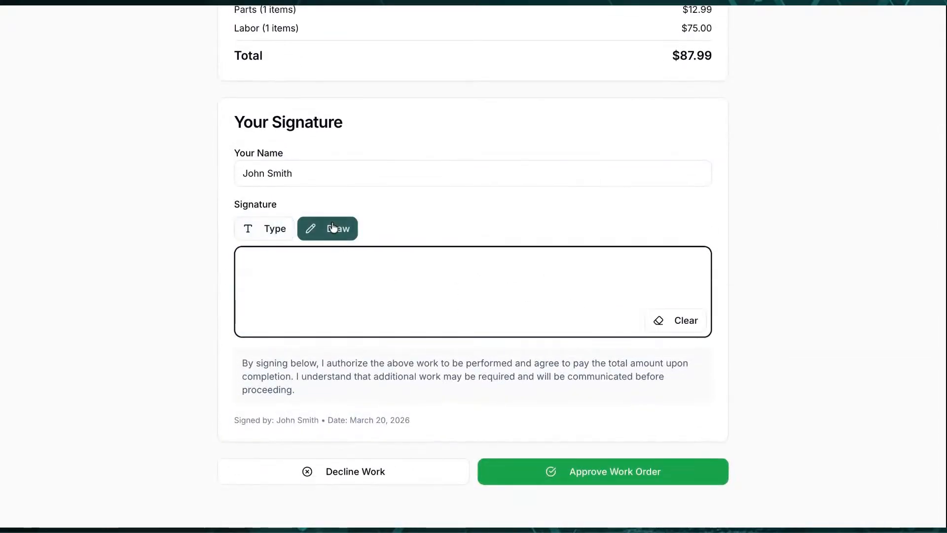
left_click(267, 231)
left_click_drag(304, 173, 225, 178)
scroll(186, 239, "down", 1)
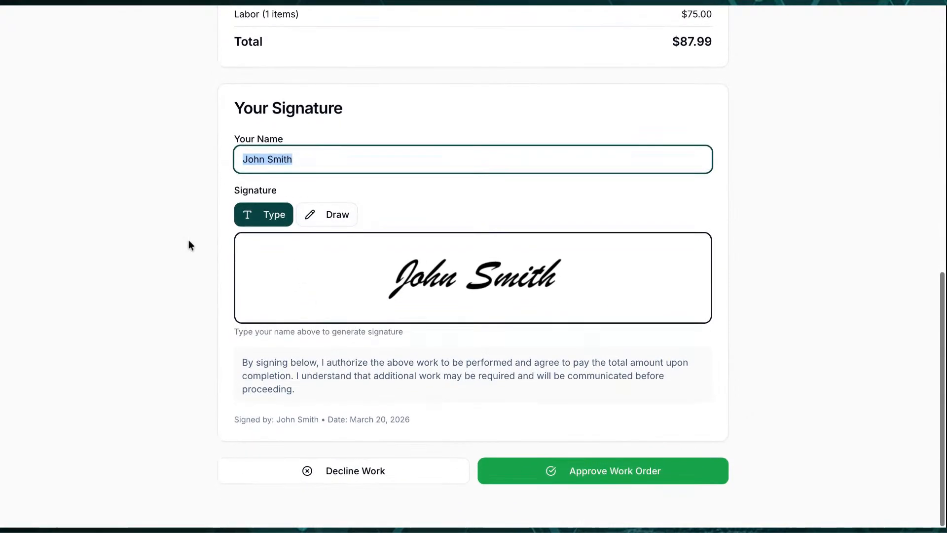
left_click(616, 476)
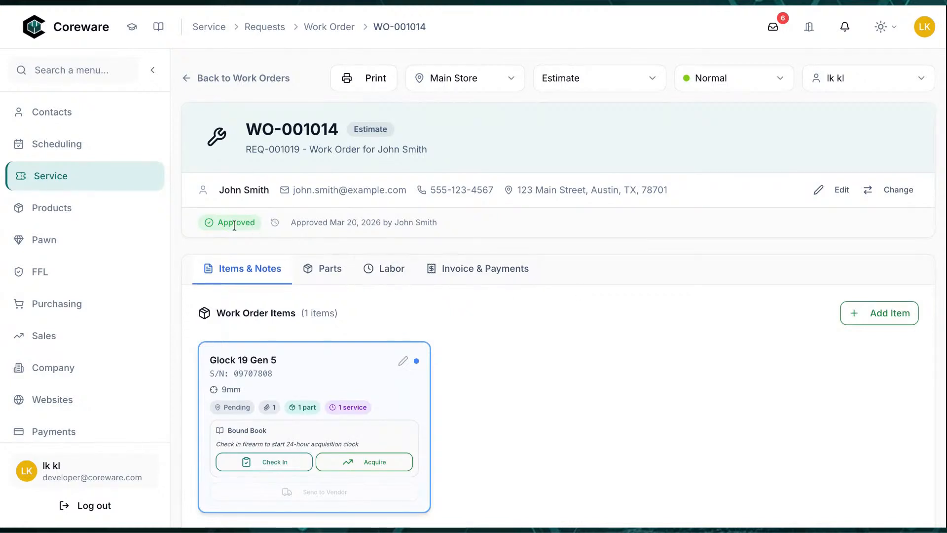
Review the Mar 20, 2026 approval history, then check the Glock 19 Gen 5 in to the shop
left_click_drag(337, 226, 433, 227)
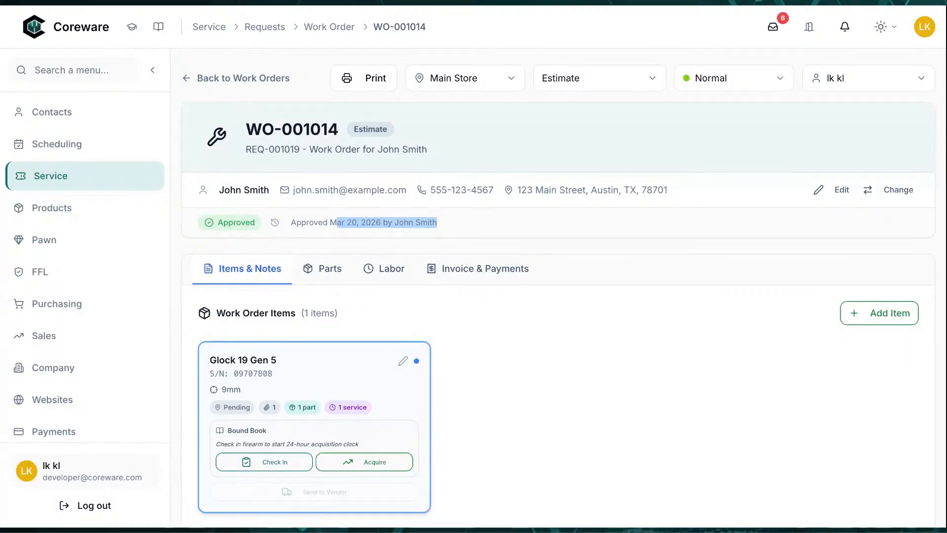
left_click(276, 224)
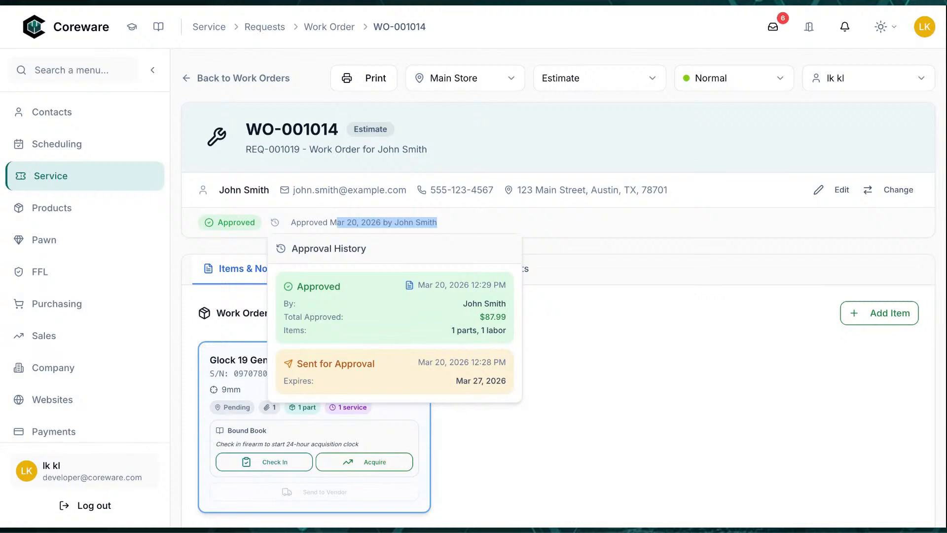
left_click(607, 339)
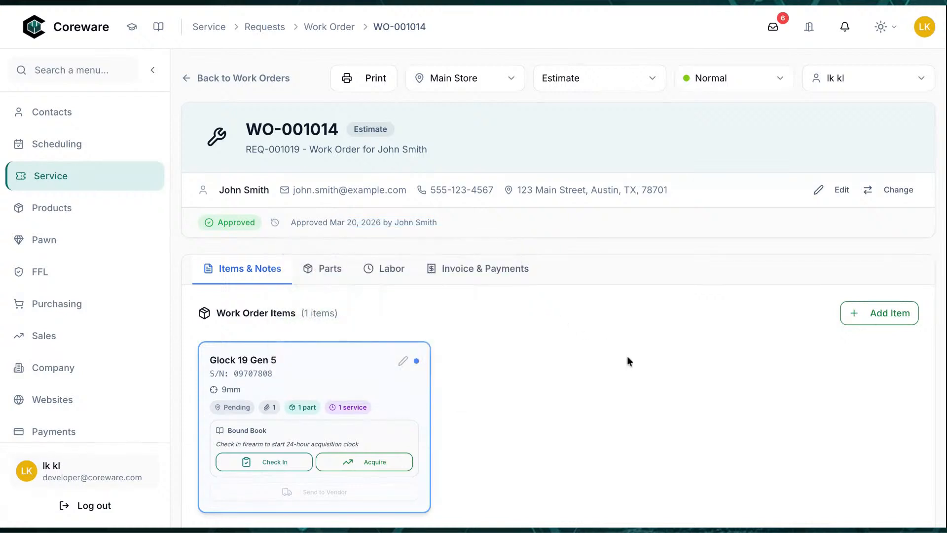
scroll(634, 372, "down", 1)
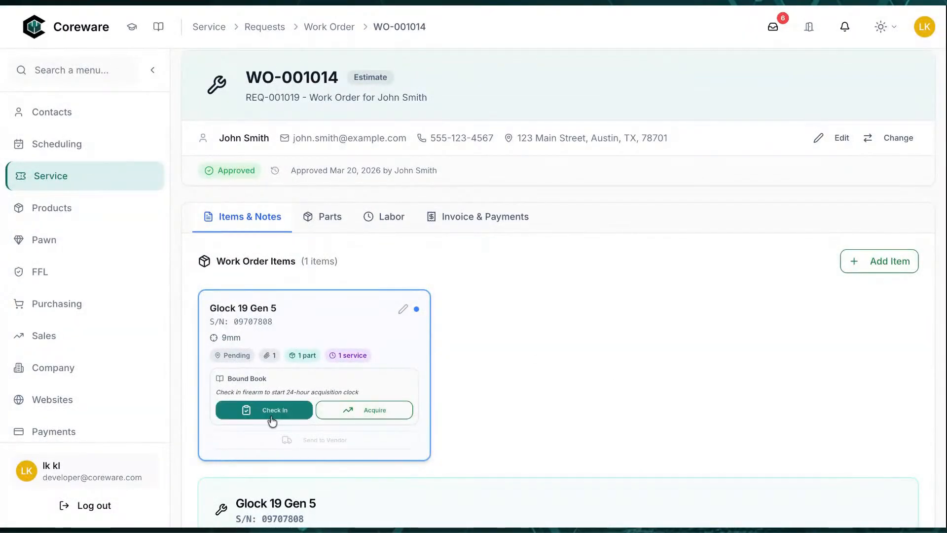
left_click(273, 417)
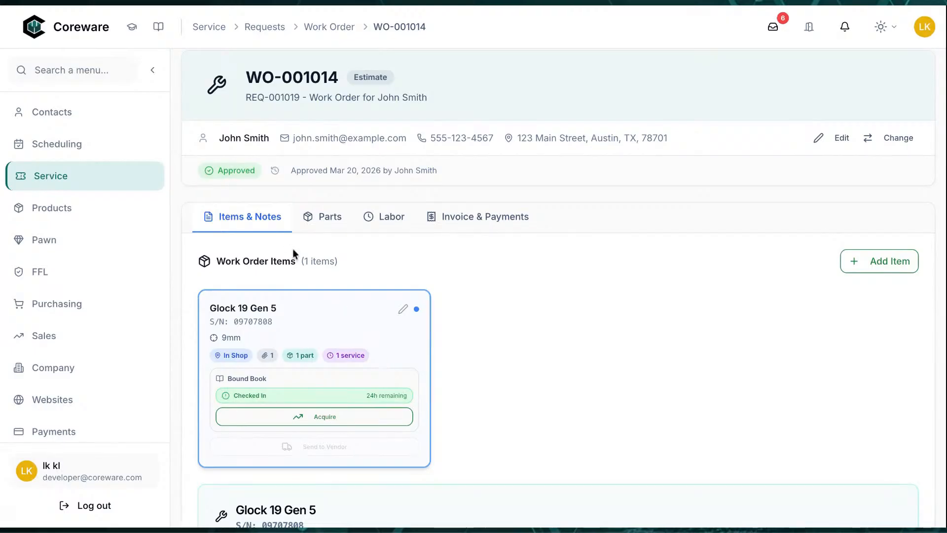
scroll(293, 252, "up", 2)
left_click(249, 83)
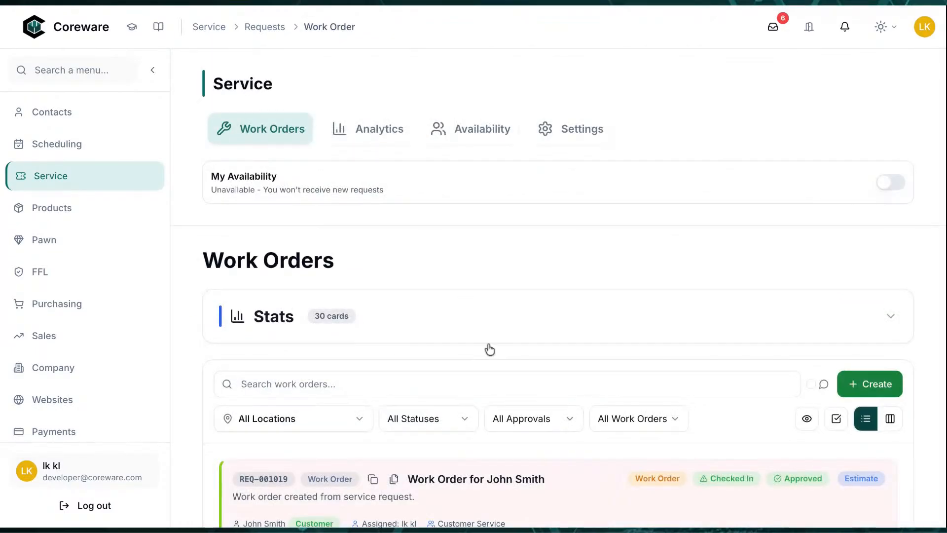
scroll(490, 349, "down", 4)
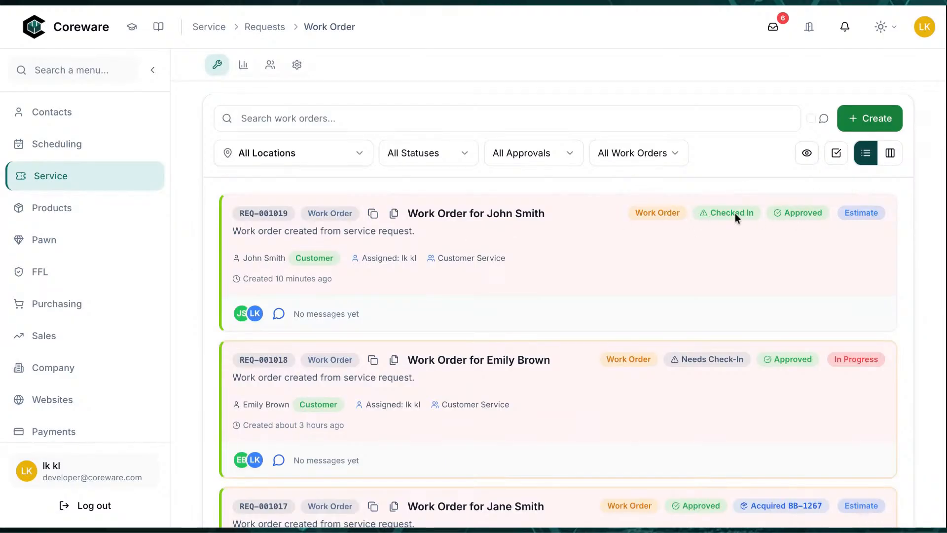
scroll(735, 213, "up", 5)
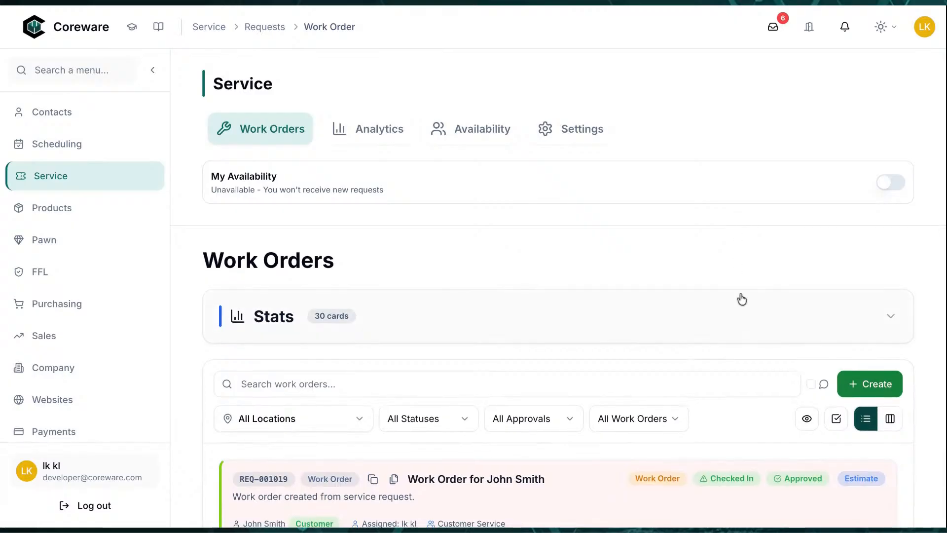
left_click(739, 316)
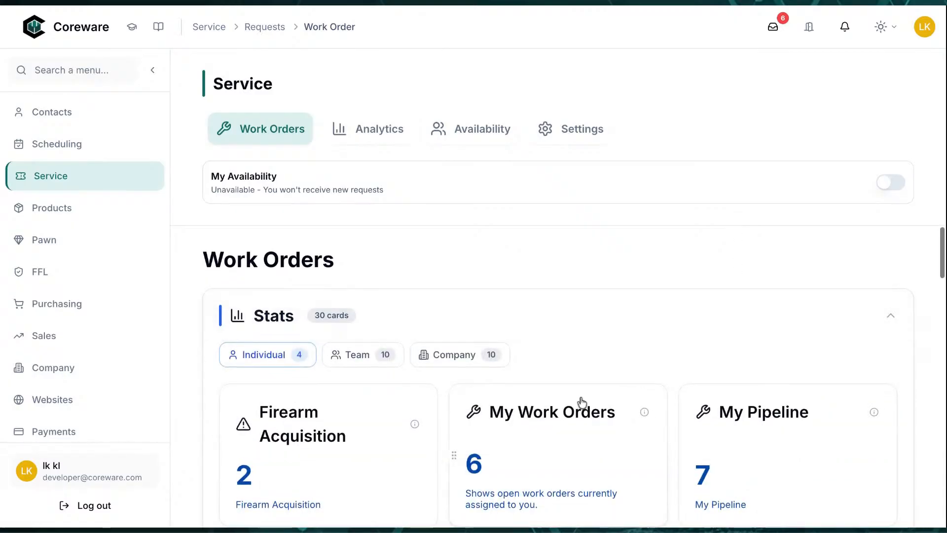
scroll(582, 402, "down", 5)
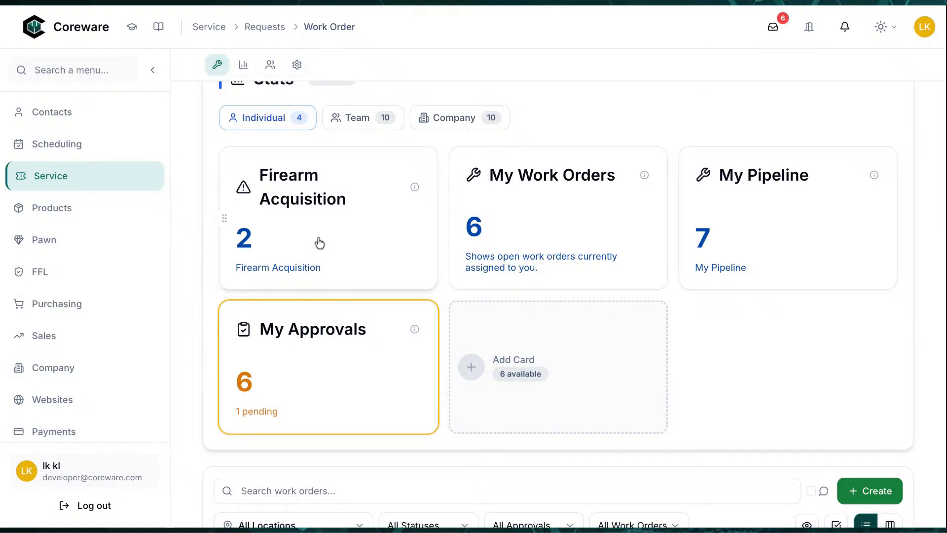
left_click(319, 242)
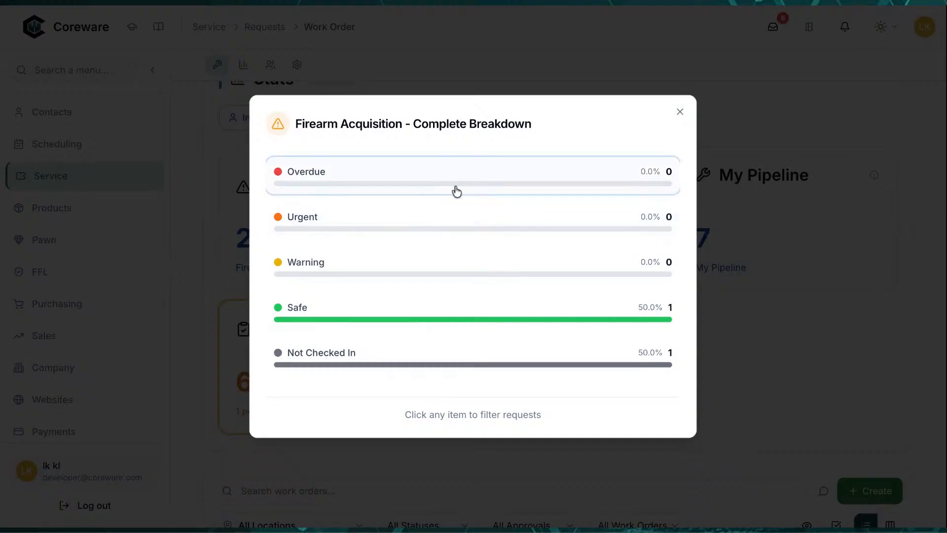
left_click(680, 112)
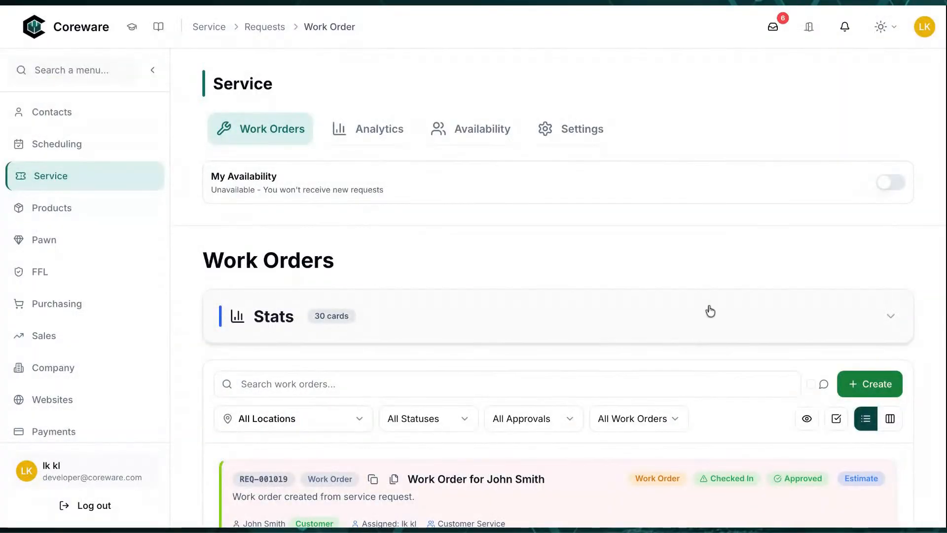
scroll(710, 310, "down", 4)
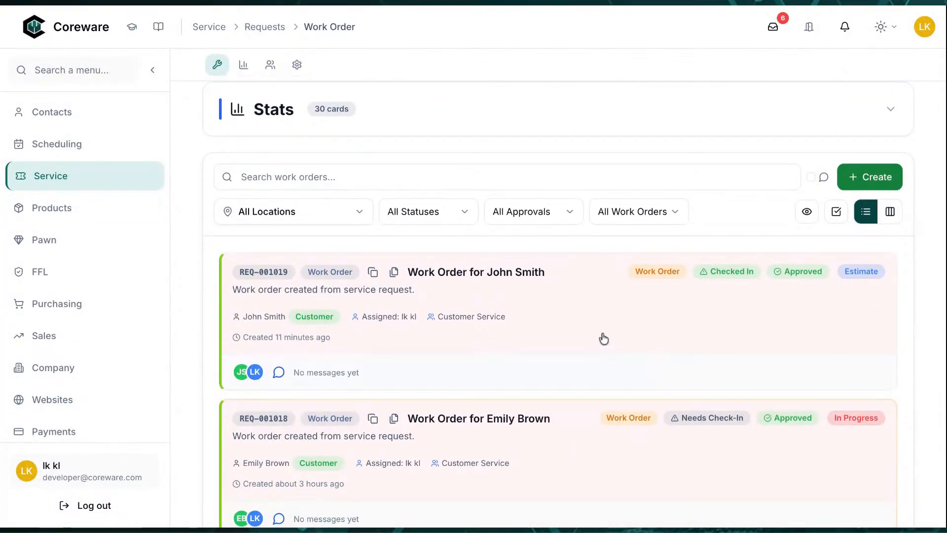
Acquire WO-001014's Glock 19 Gen 5 into the Bound Book so it shows In Stock
left_click(604, 338)
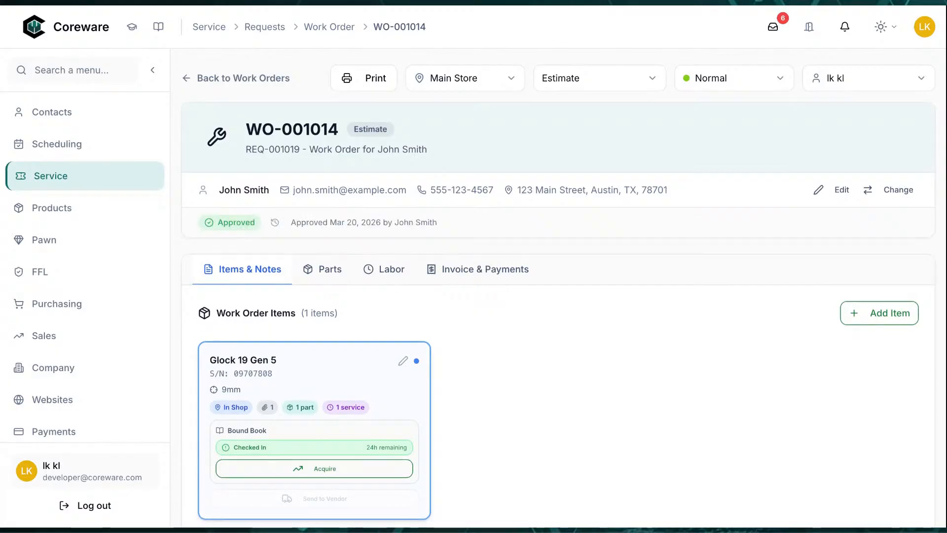
scroll(619, 340, "down", 2)
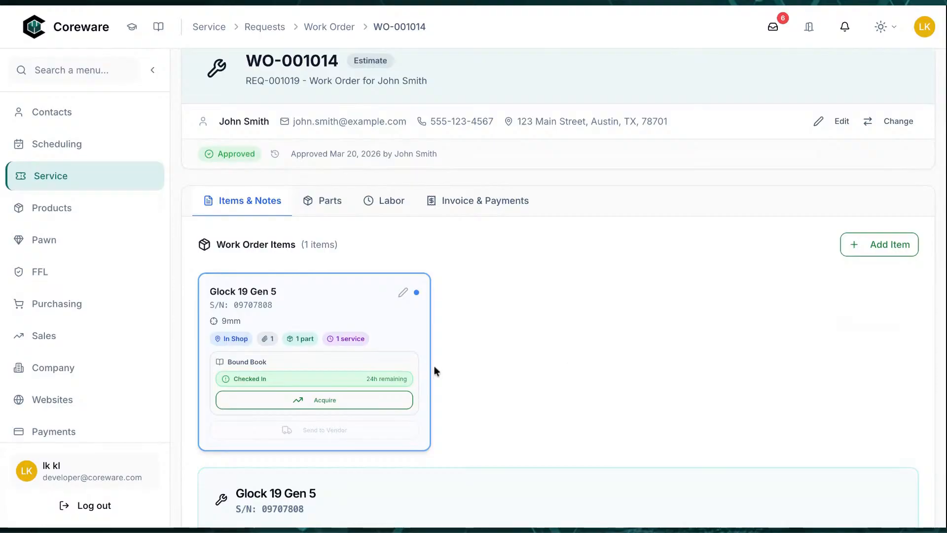
left_click(347, 402)
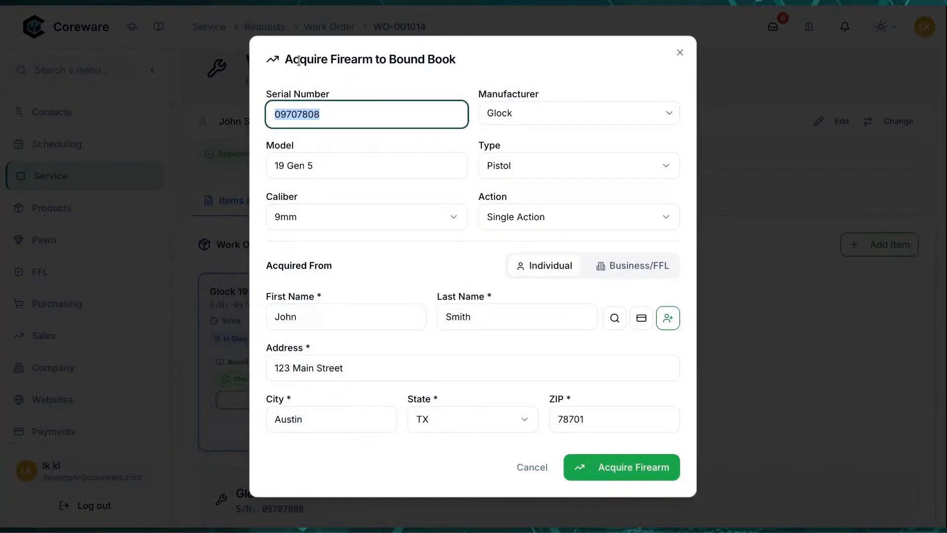
left_click(327, 323)
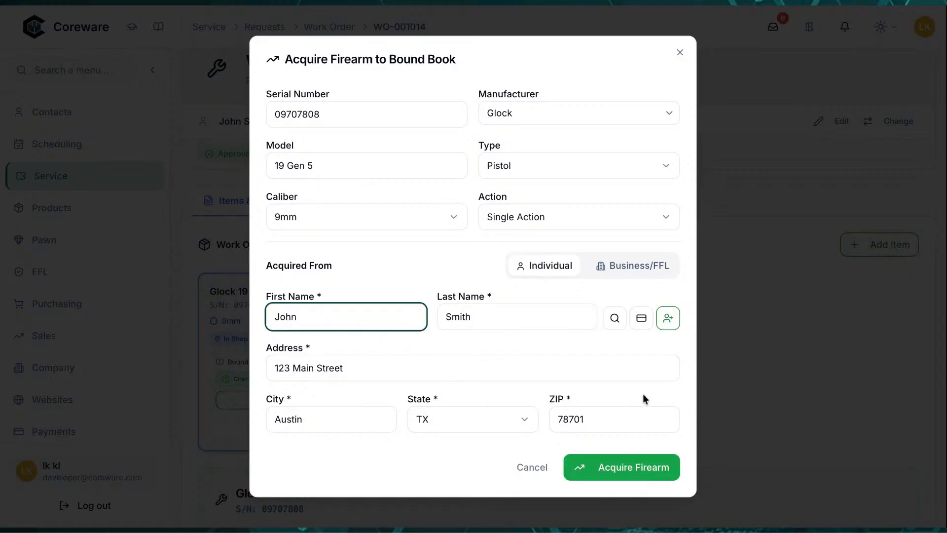
left_click(625, 472)
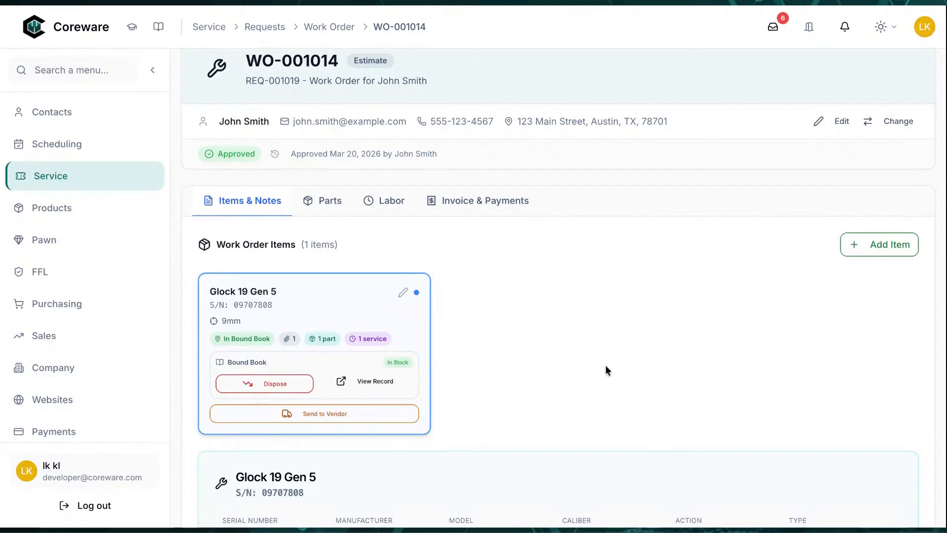
scroll(606, 367, "down", 2)
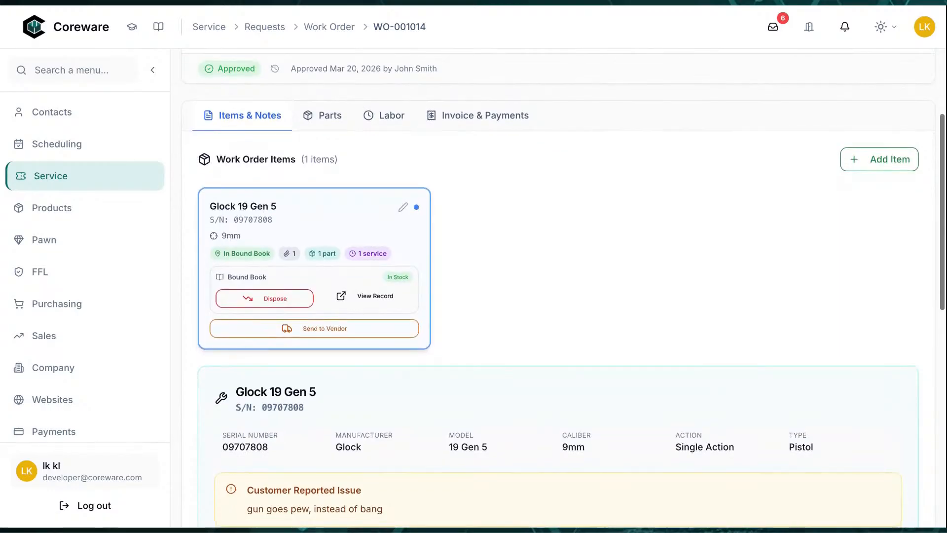
scroll(606, 367, "down", 1)
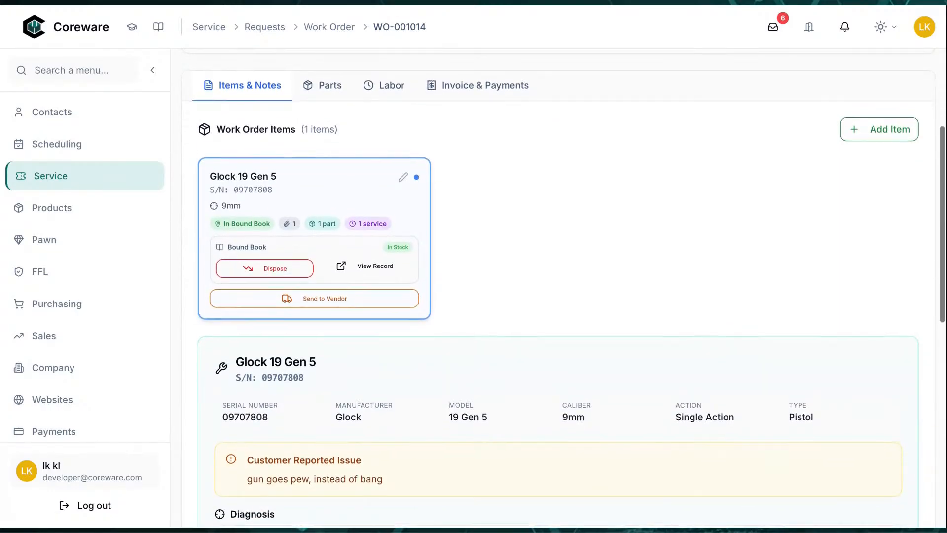
scroll(620, 326, "up", 5)
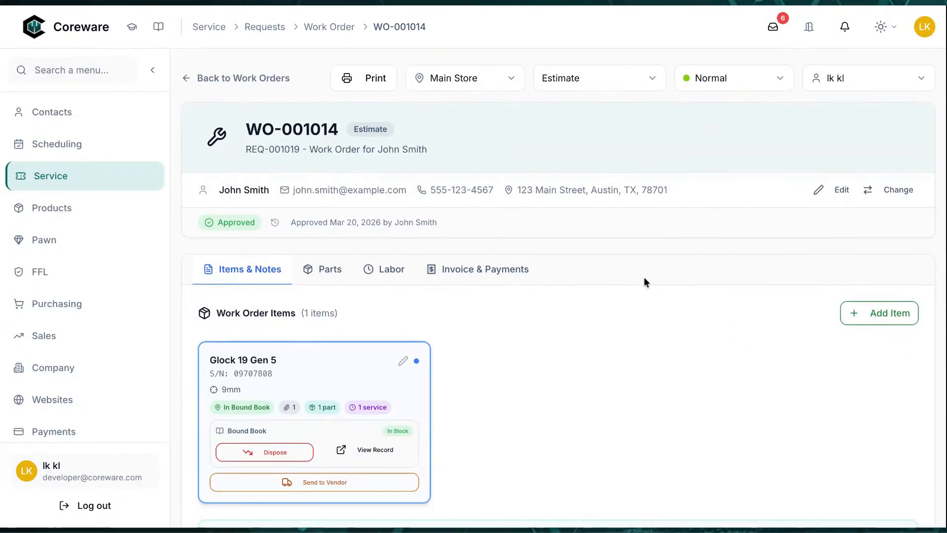
Change WO-001014's status from Estimate to In Progress
left_click(635, 90)
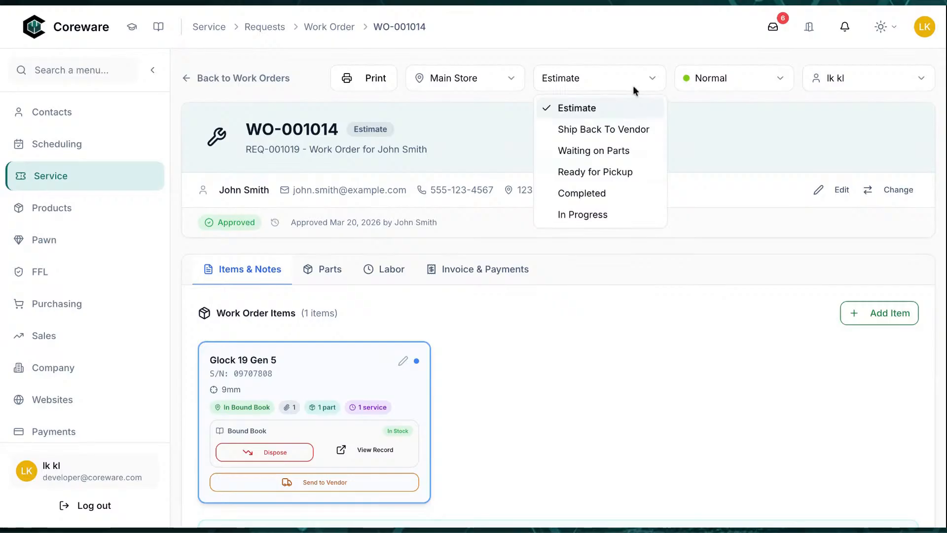
left_click(607, 216)
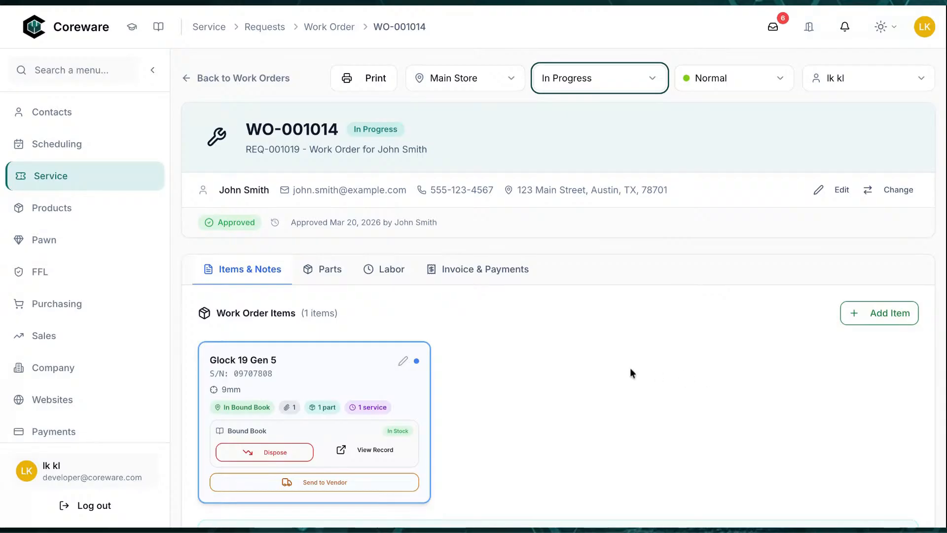
scroll(630, 368, "down", 1)
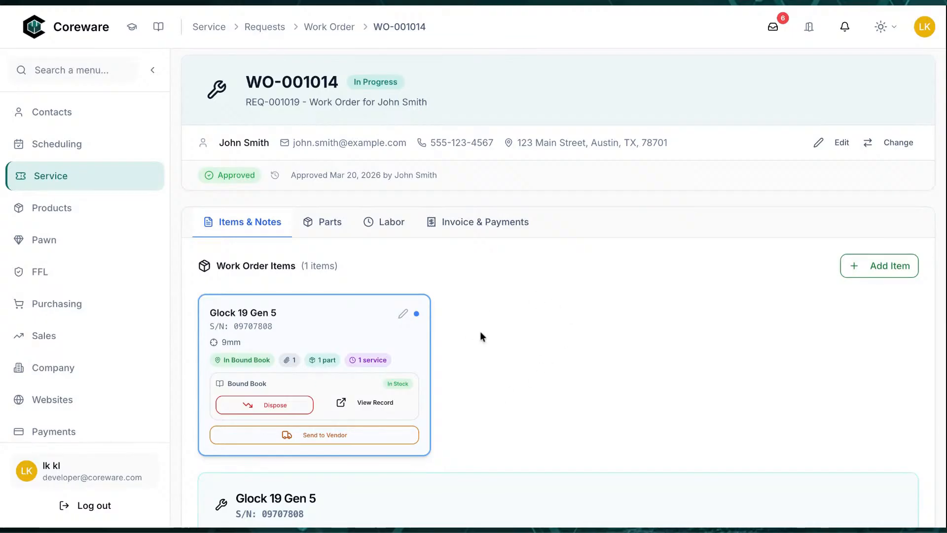
scroll(490, 333, "down", 1)
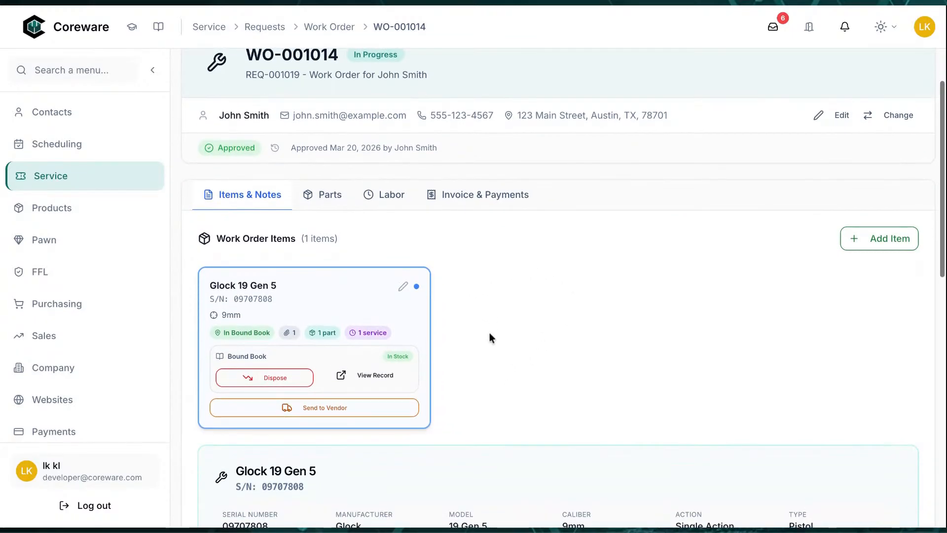
scroll(489, 332, "down", 2)
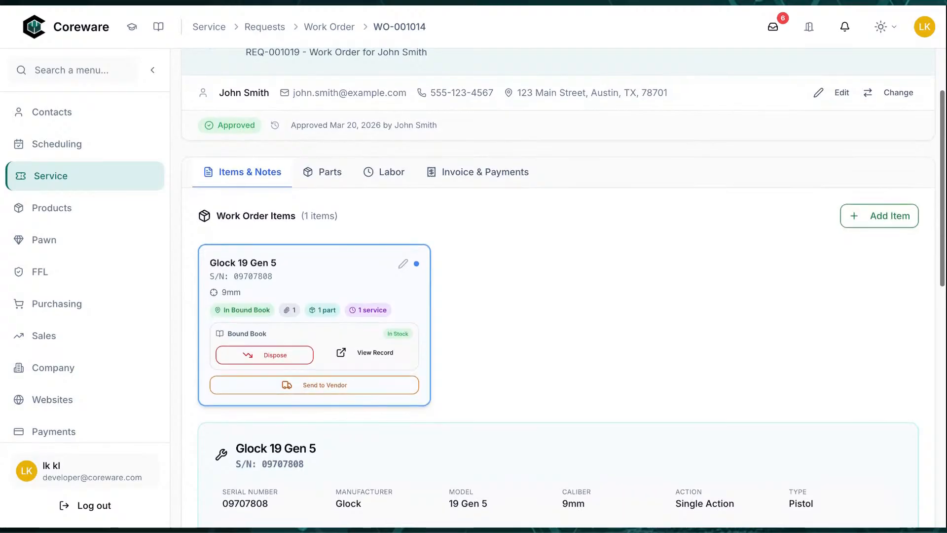
scroll(489, 332, "down", 2)
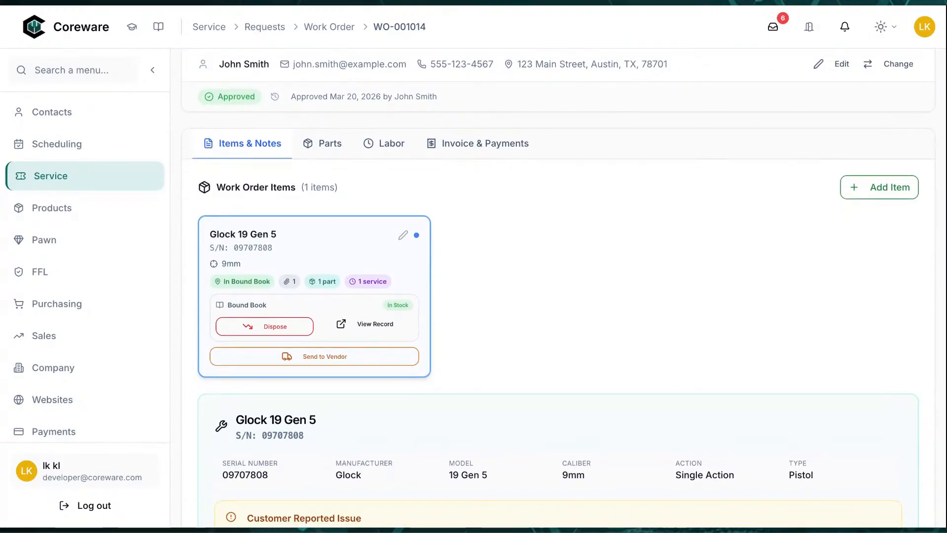
Dispose the Glock 19 Gen 5 from the Bound Book back to the customer
left_click(275, 327)
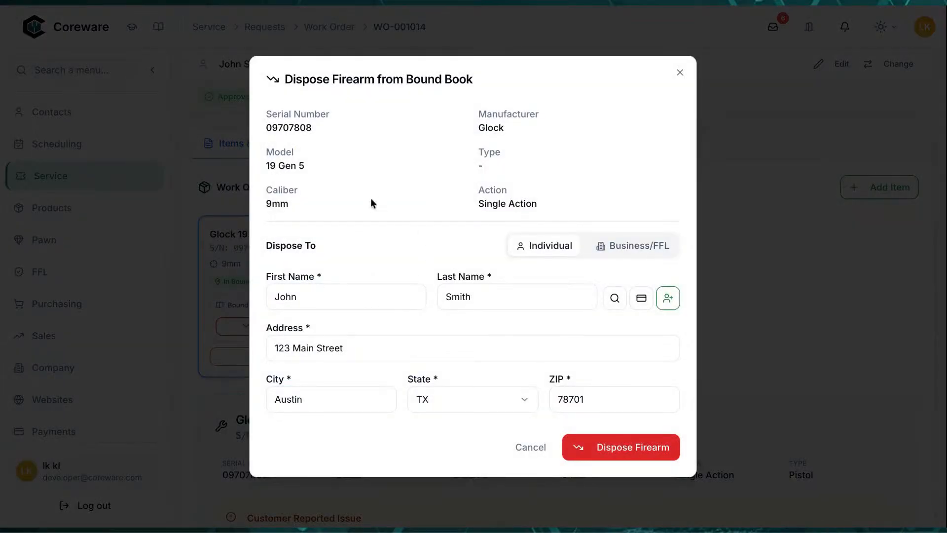
left_click(341, 295)
left_click(412, 341)
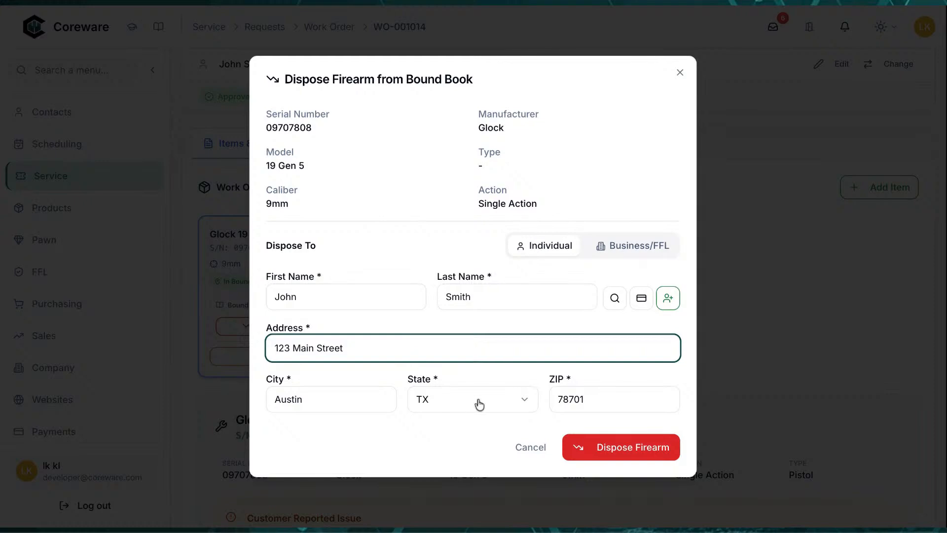
left_click(607, 447)
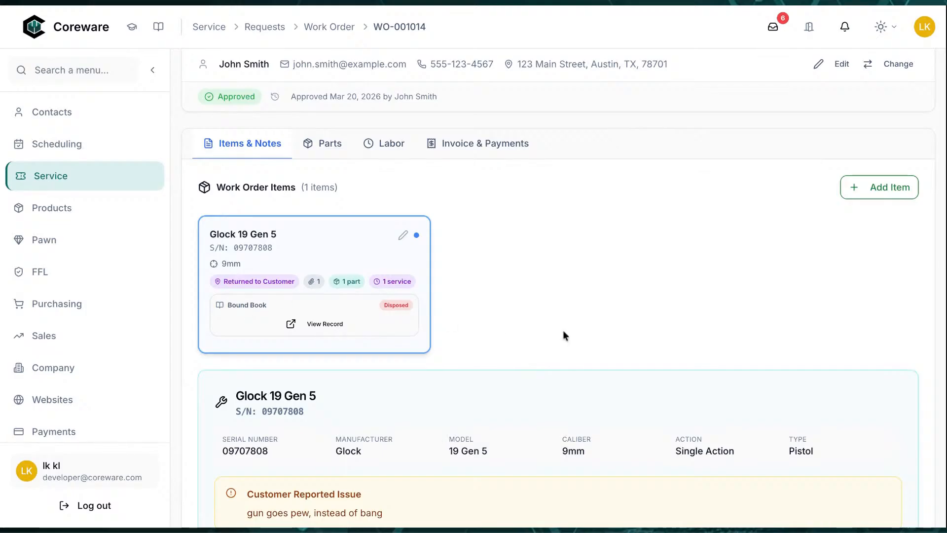
scroll(564, 331, "down", 1)
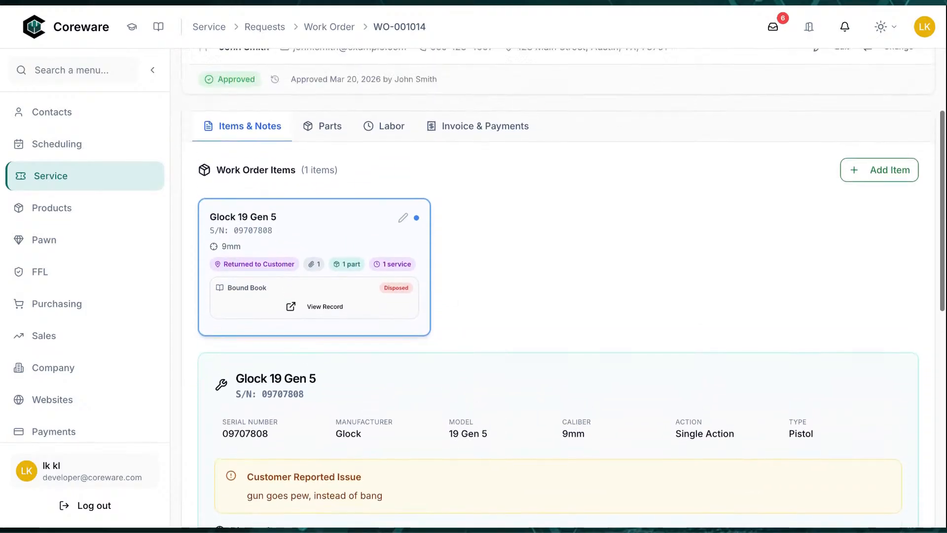
scroll(563, 331, "up", 2)
Record an $87.99 cash payment on WO-001014, leaving a $0.00 balance
left_click(468, 193)
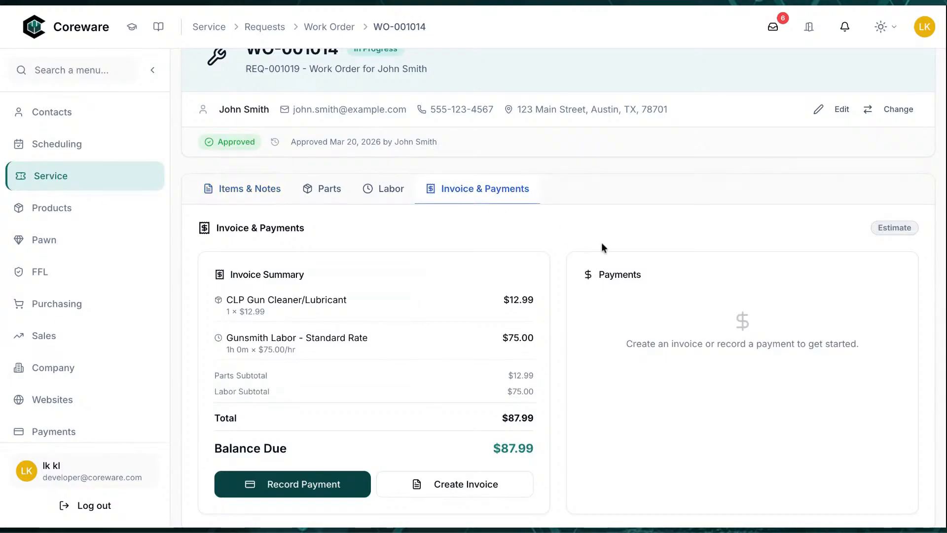
scroll(602, 243, "down", 1)
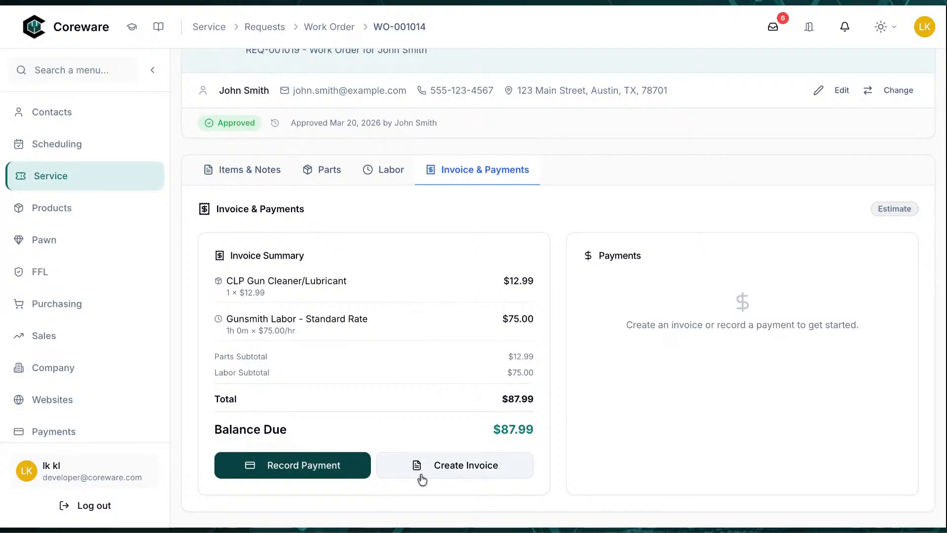
left_click(287, 473)
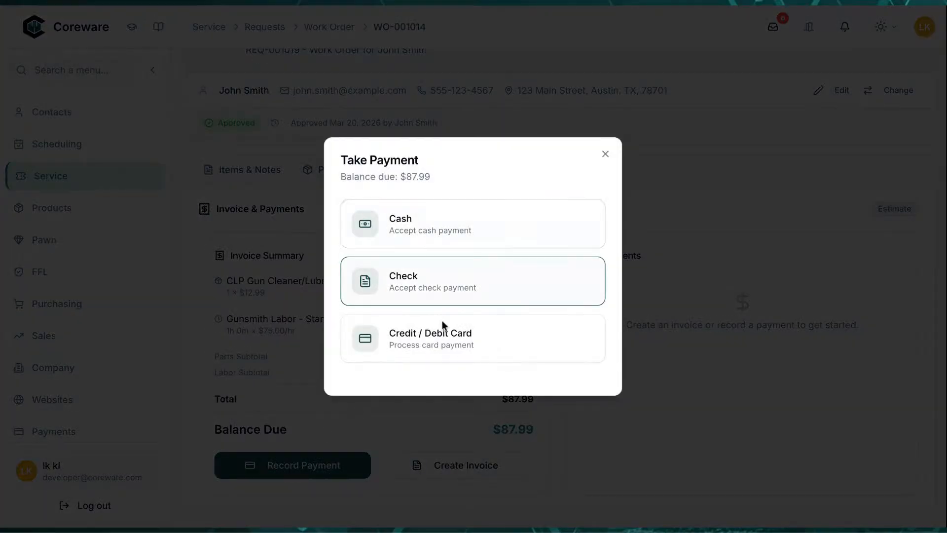
left_click(446, 239)
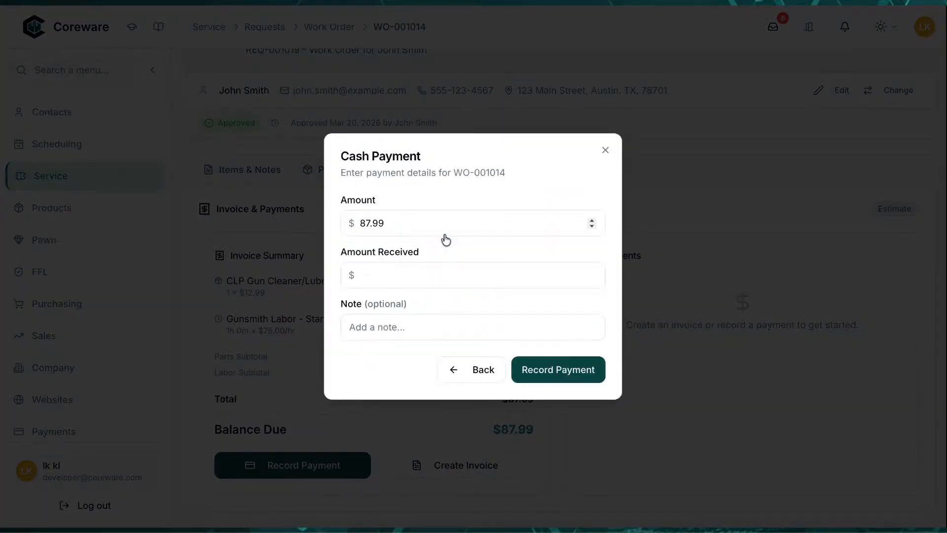
left_click(418, 225)
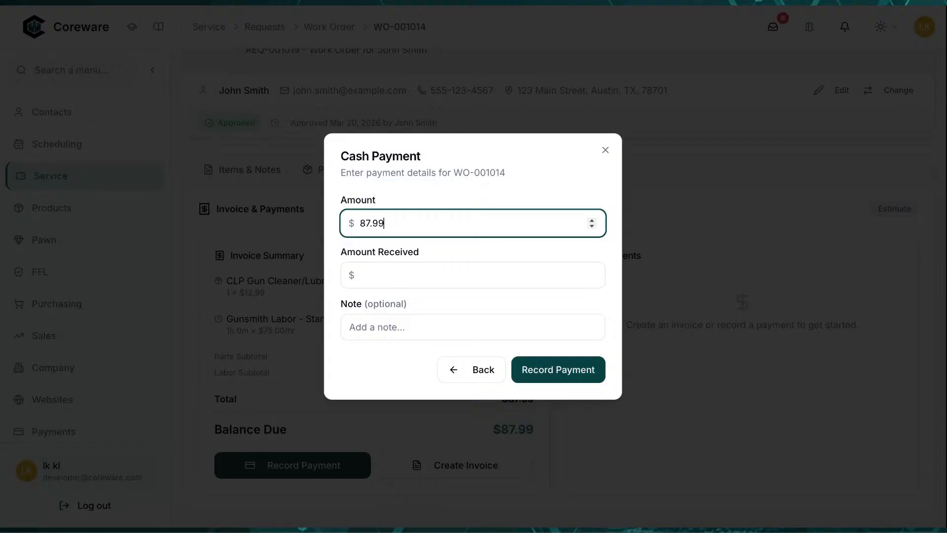
left_click(544, 376)
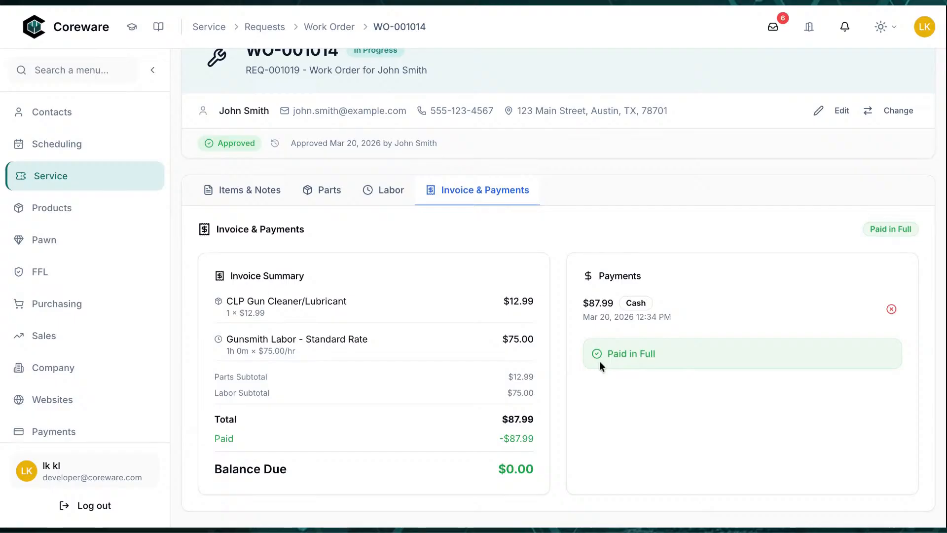
scroll(599, 361, "up", 2)
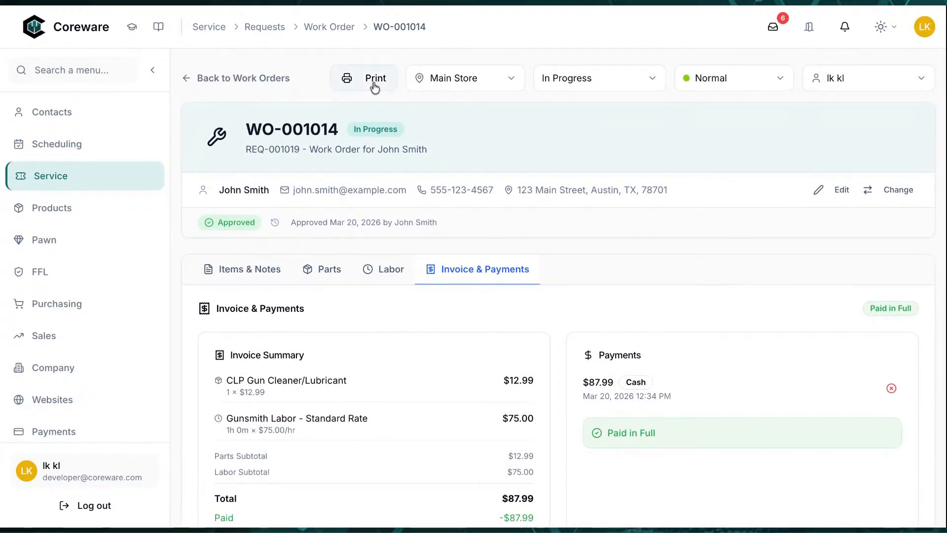
Open the printable WO-001014 and check the empty completion dates and RETURNED TO CUSTOMER status
left_click(363, 78)
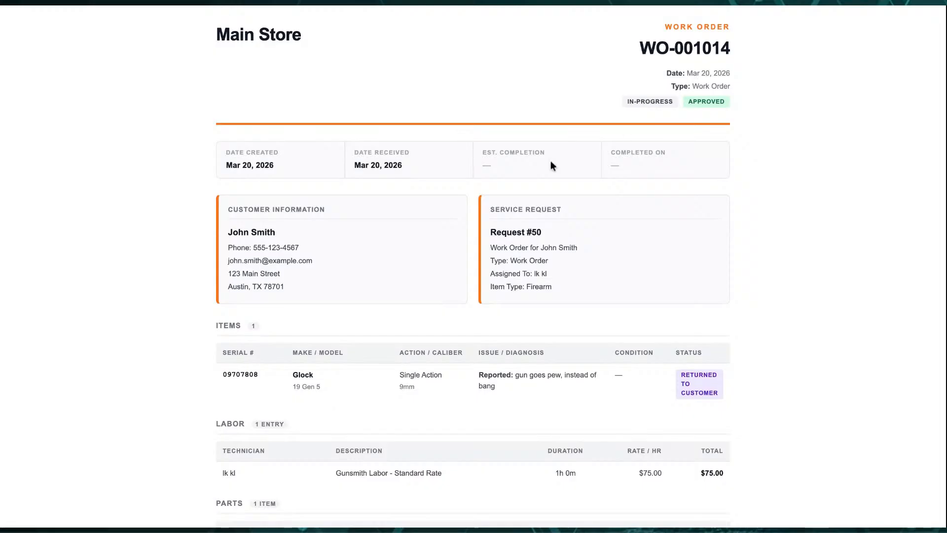
scroll(395, 184, "down", 1)
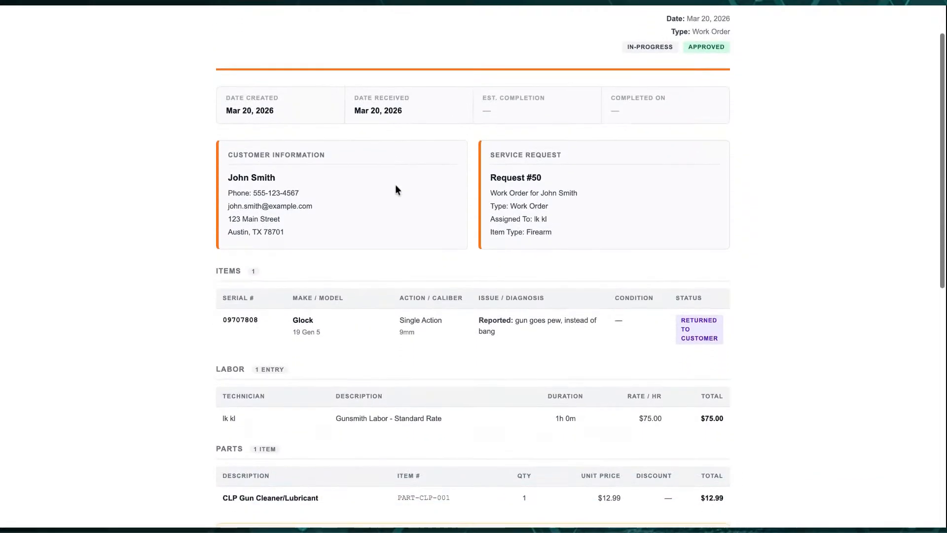
left_click_drag(652, 112, 602, 88)
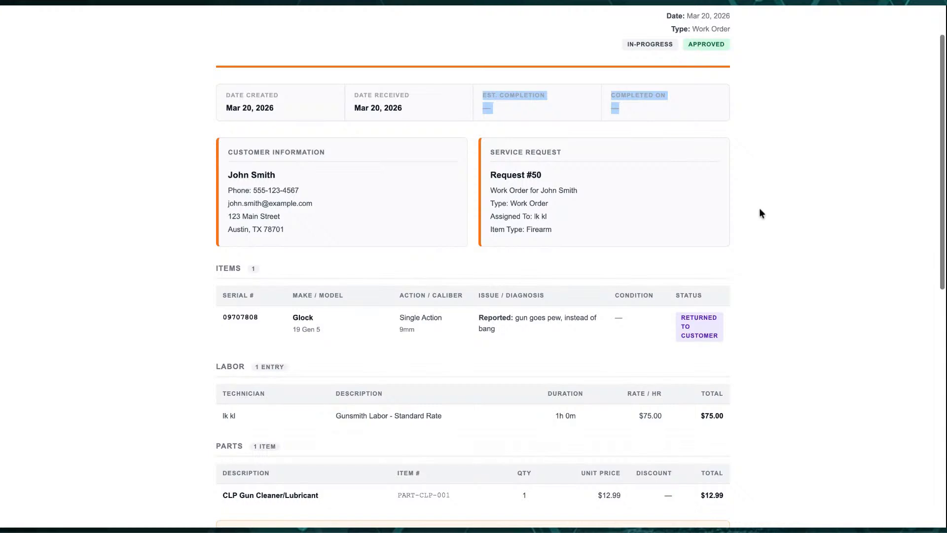
scroll(759, 210, "down", 1)
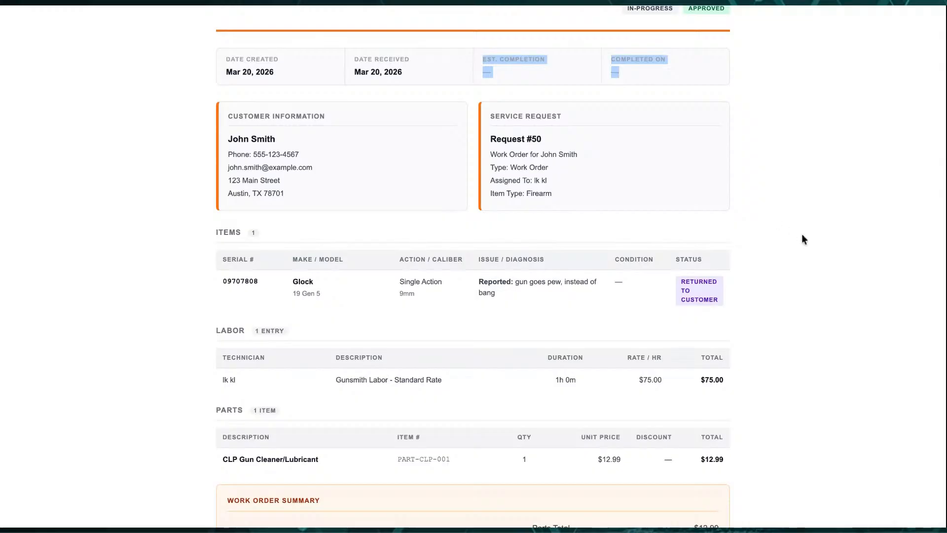
scroll(801, 234, "down", 1)
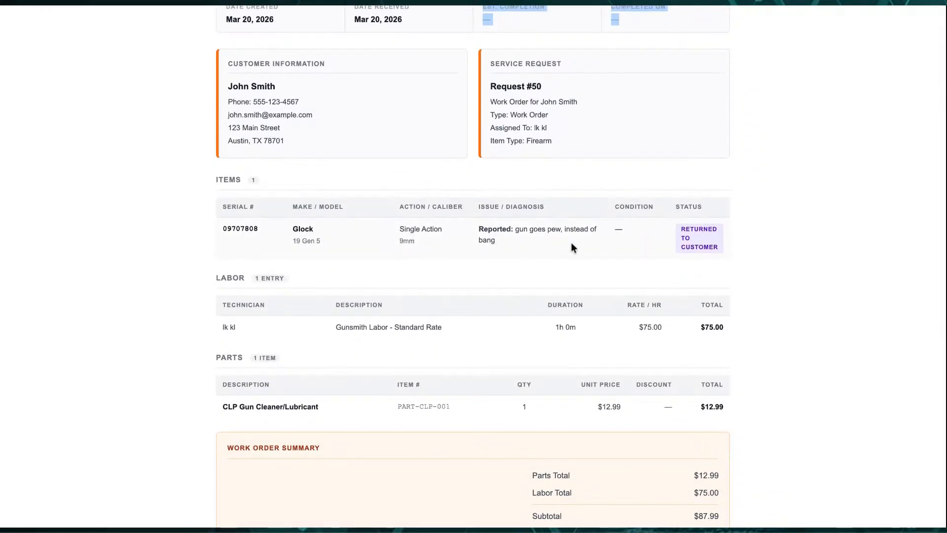
left_click_drag(718, 246, 676, 224)
left_click(704, 232)
Scroll through the rest of the printable work order and close it with Ctrl+W
scroll(764, 240, "down", 2)
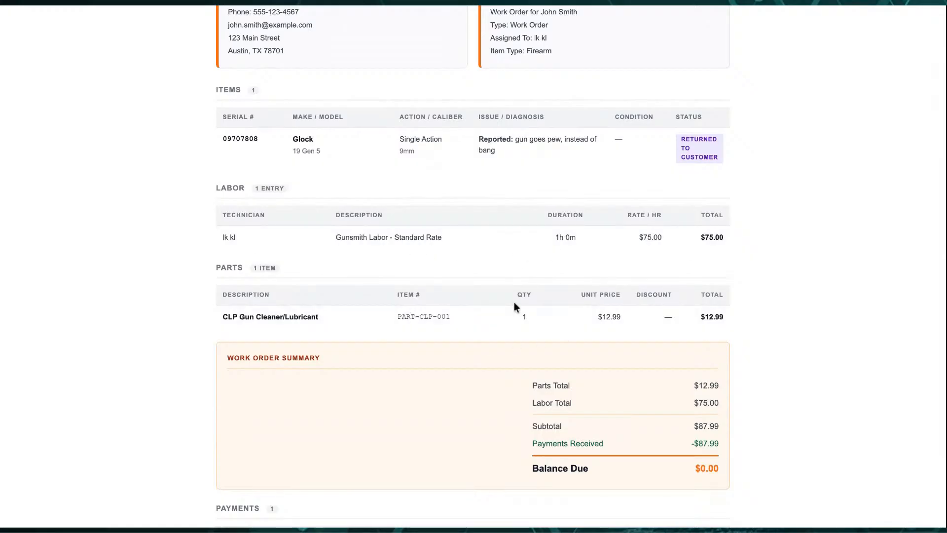
scroll(513, 302, "down", 3)
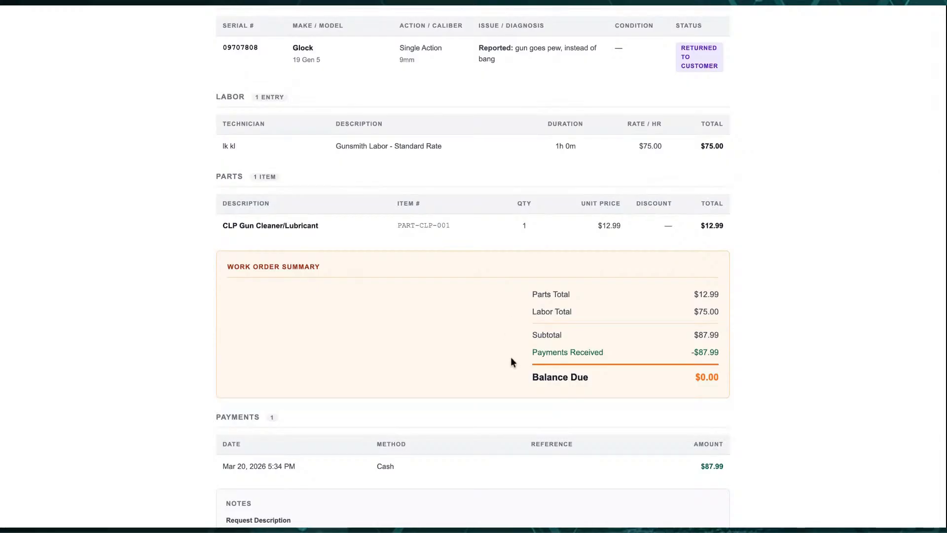
scroll(512, 361, "down", 3)
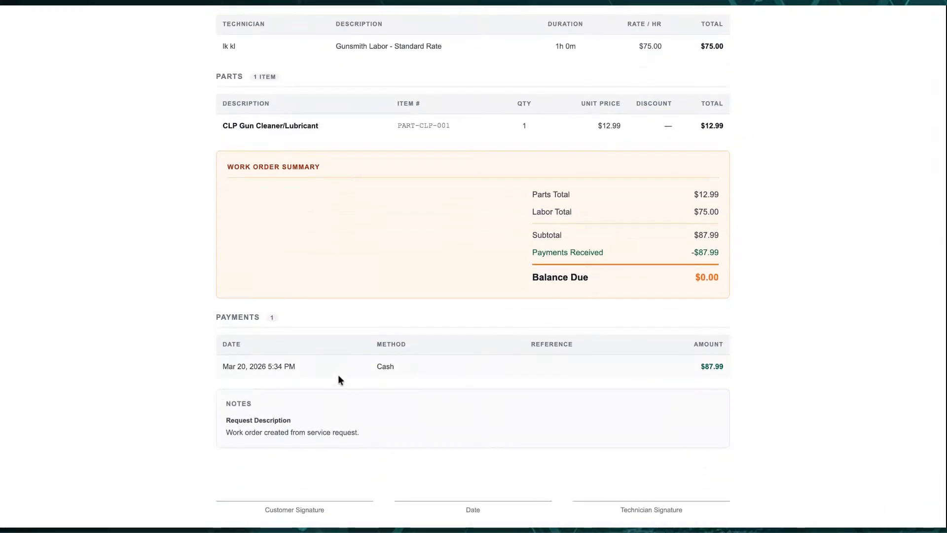
scroll(498, 421, "down", 3)
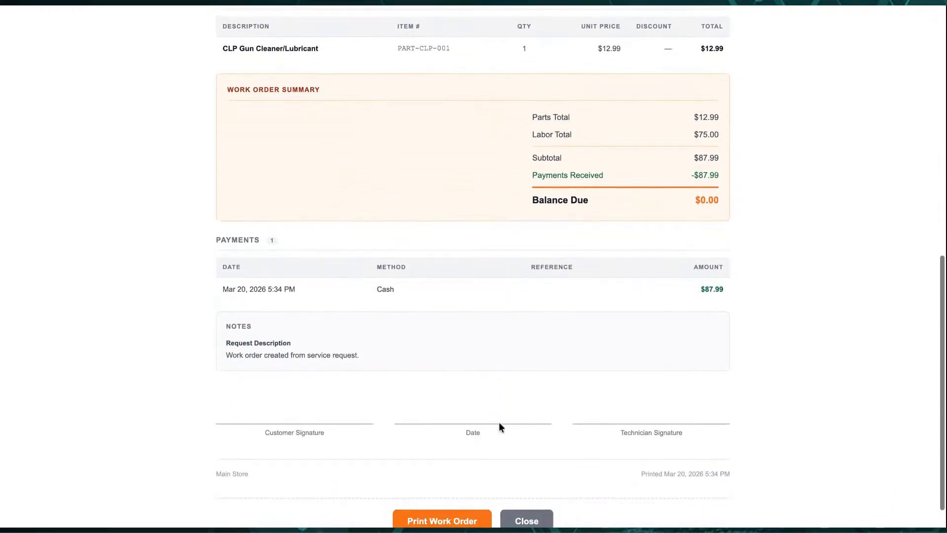
scroll(499, 422, "up", 10)
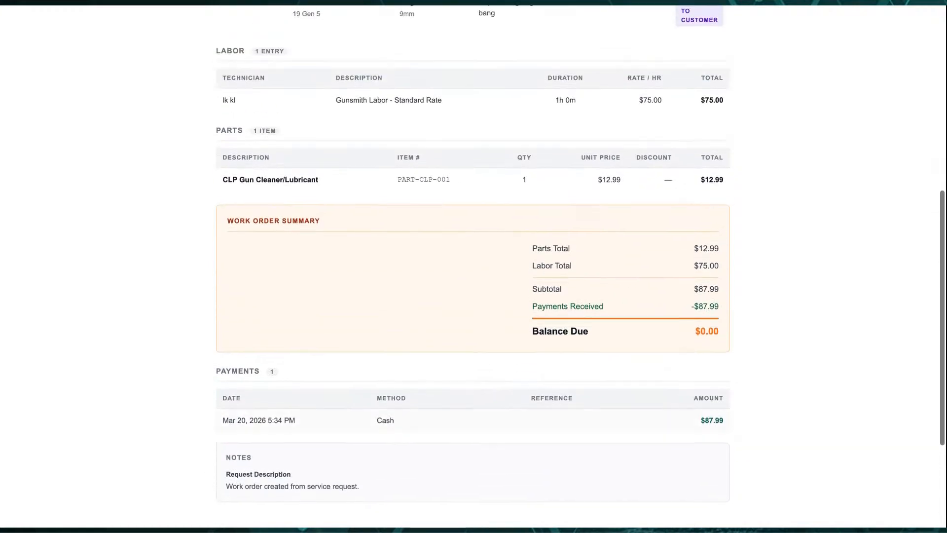
scroll(473, 266, "up", 5)
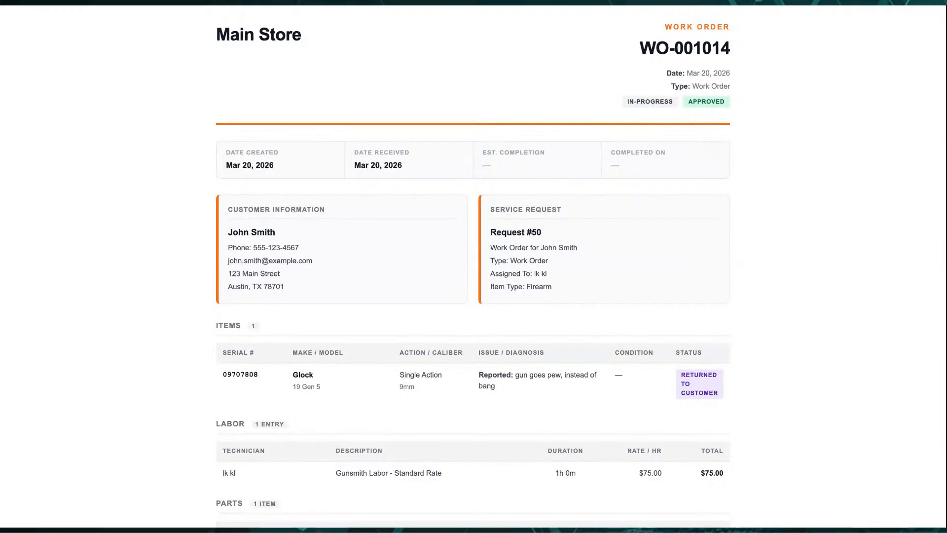
key("ctrl+w")
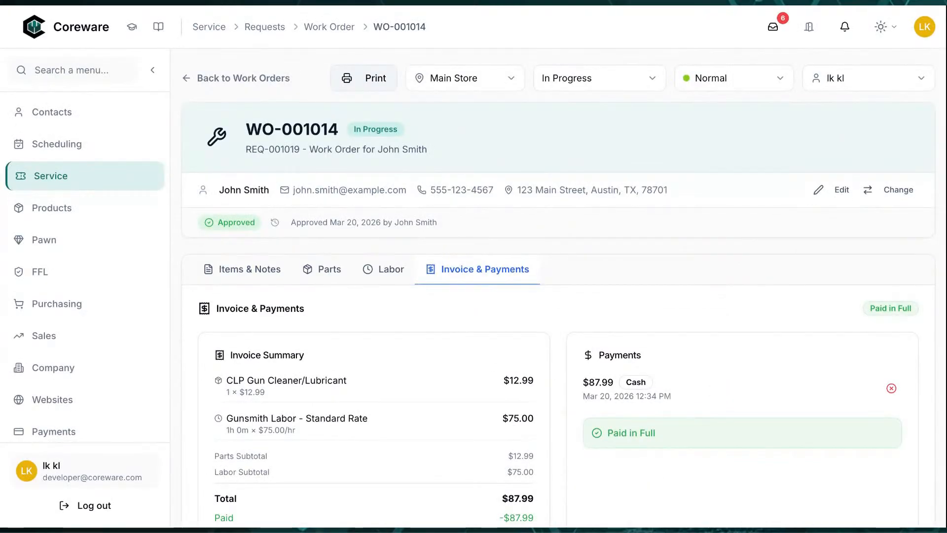
Create new work order WO-001015 for an existing customer found via the customer search
left_click(254, 79)
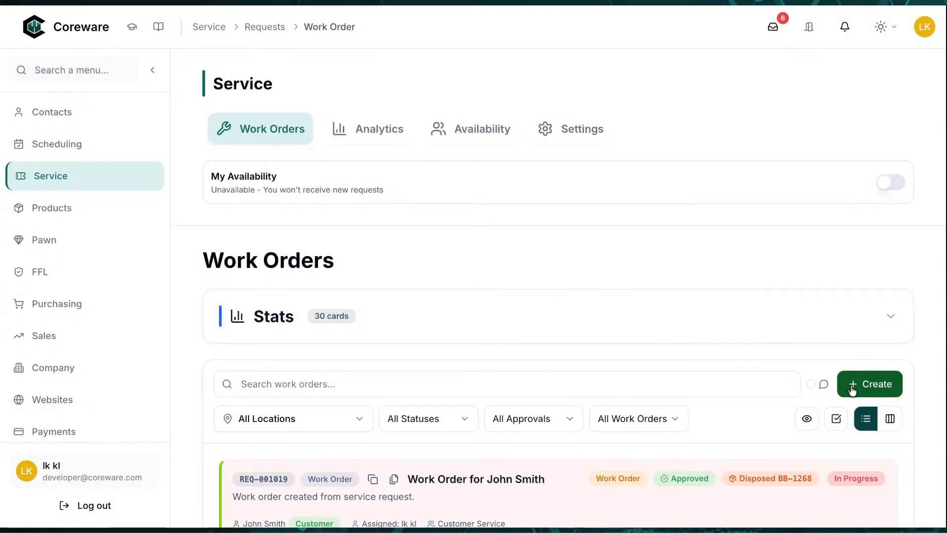
scroll(852, 391, "down", 4)
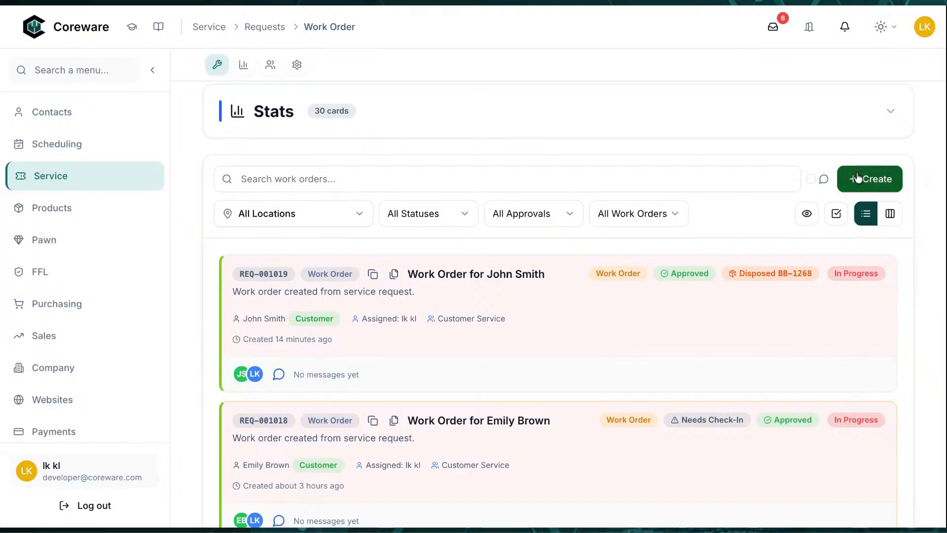
left_click(857, 178)
left_click(548, 283)
type("jane")
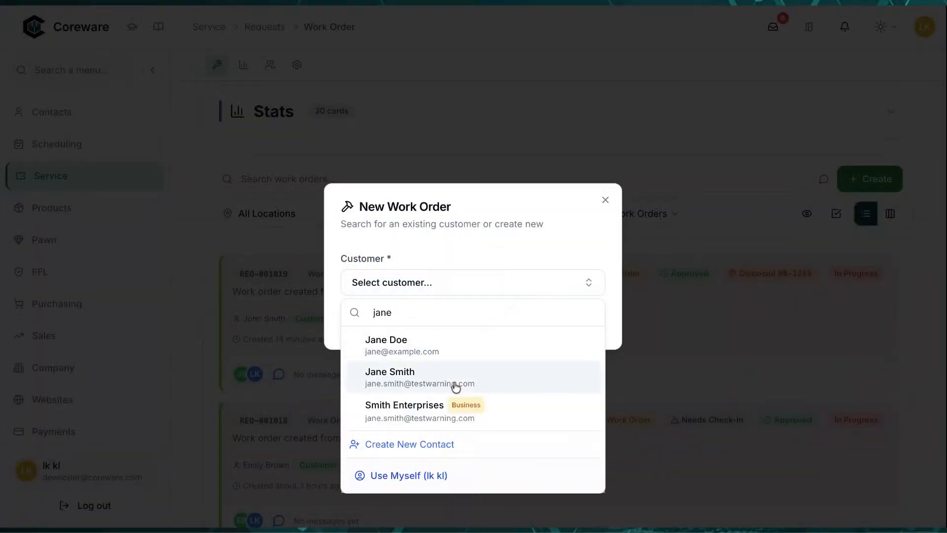
left_click(456, 380)
left_click(543, 323)
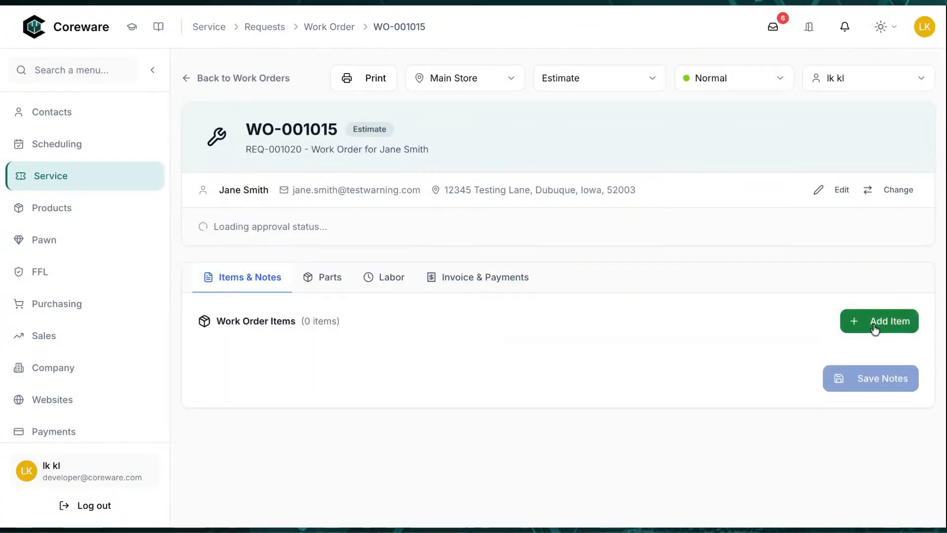
Add a 'backpack' item with reported issue 'needs stitching' to WO-001015
left_click(876, 325)
left_click(552, 254)
left_click(501, 296)
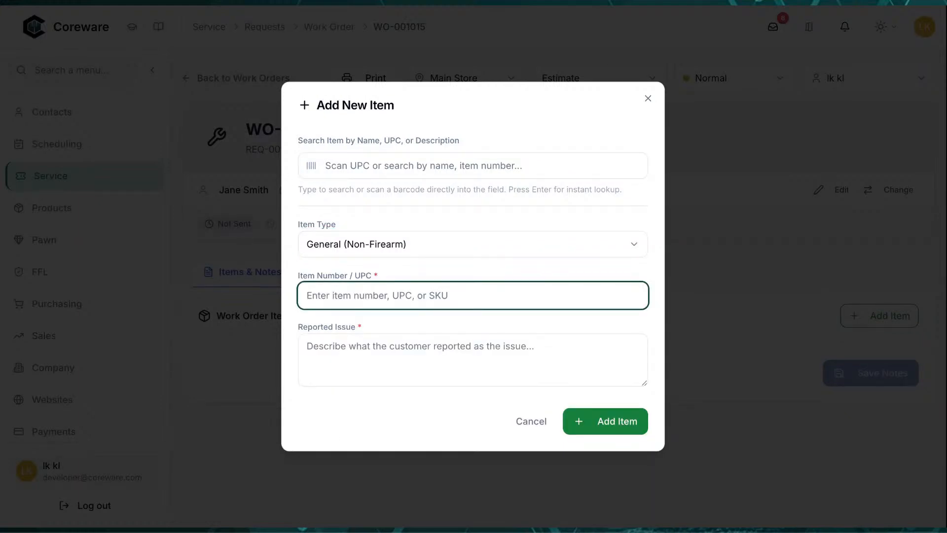
type("backpack")
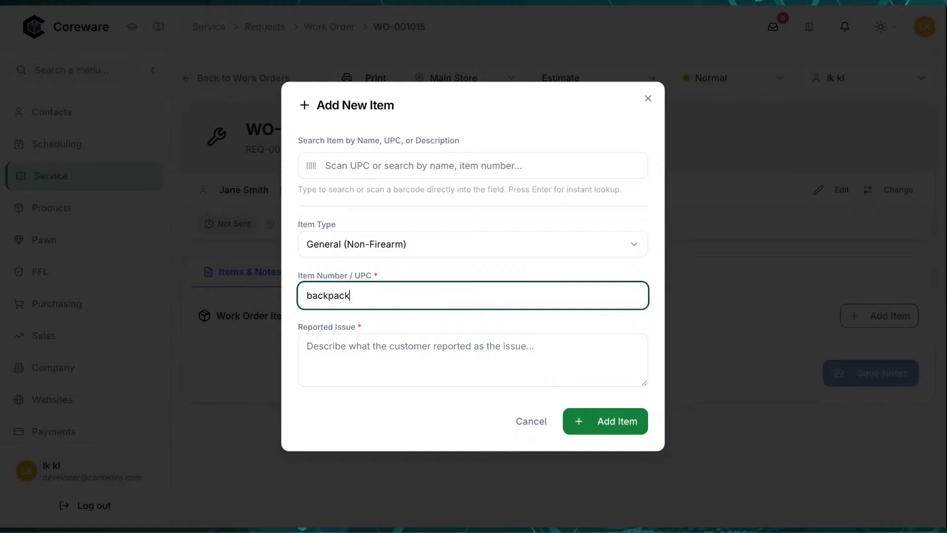
left_click(501, 339)
type("ne")
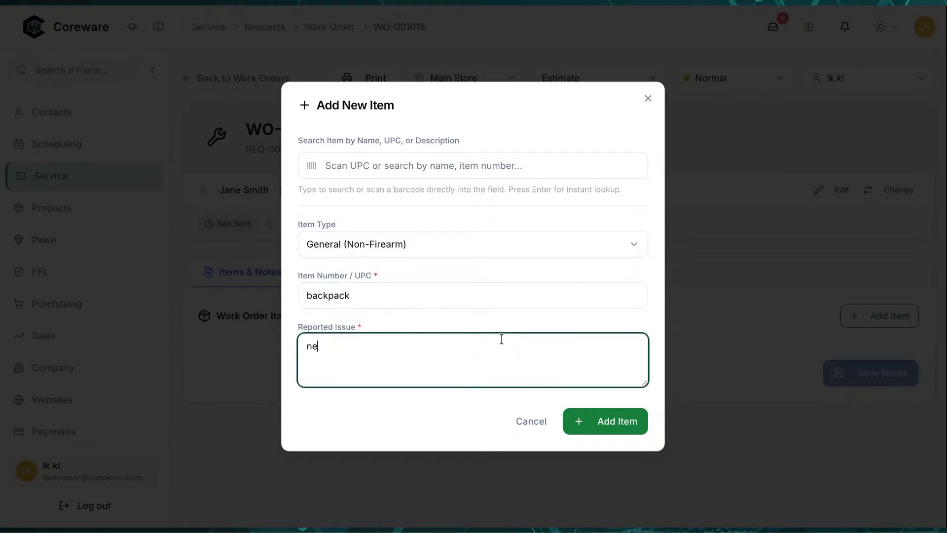
type("eds stitching")
left_click(585, 422)
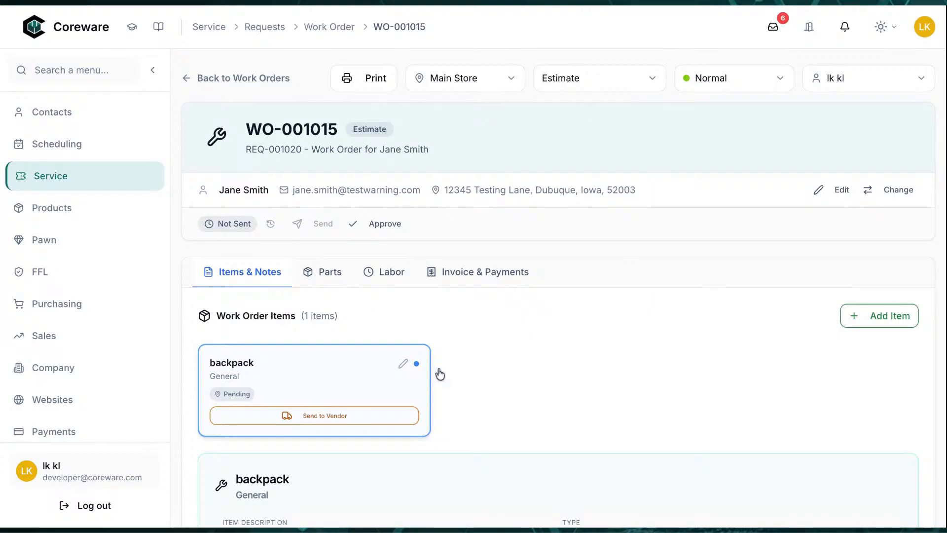
Start a second item: Pistol, serial 35412345, manufacturer Benelli, model Benelli2
left_click(867, 325)
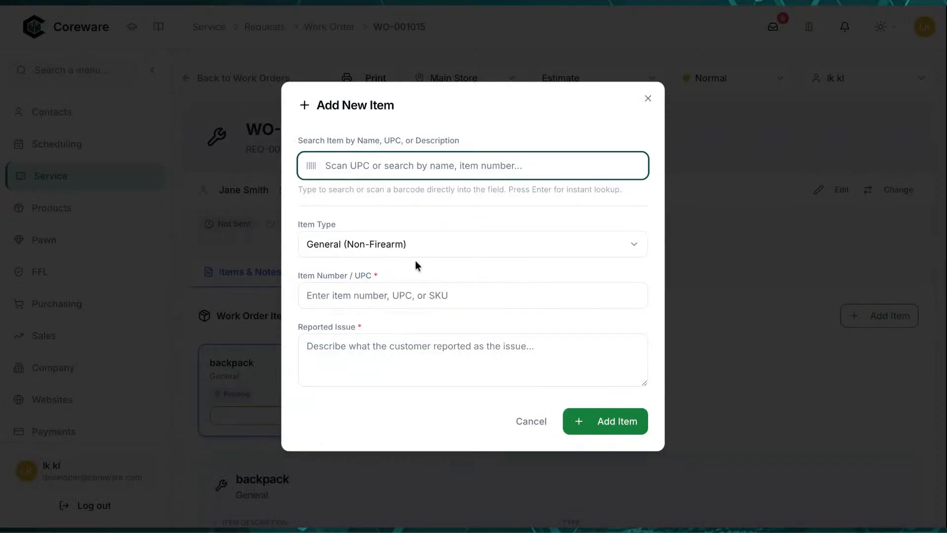
left_click(419, 247)
left_click(370, 377)
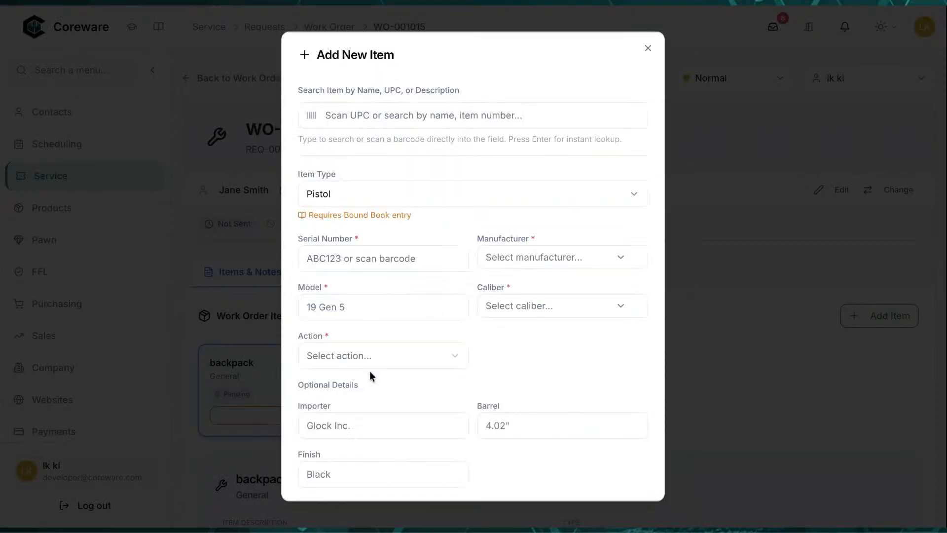
left_click(369, 264)
type("35412345")
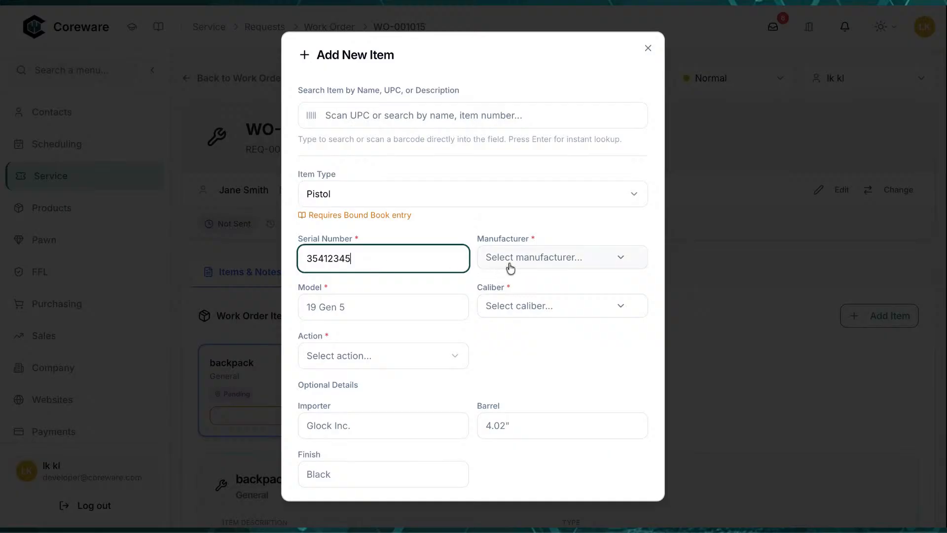
left_click(508, 266)
left_click(523, 360)
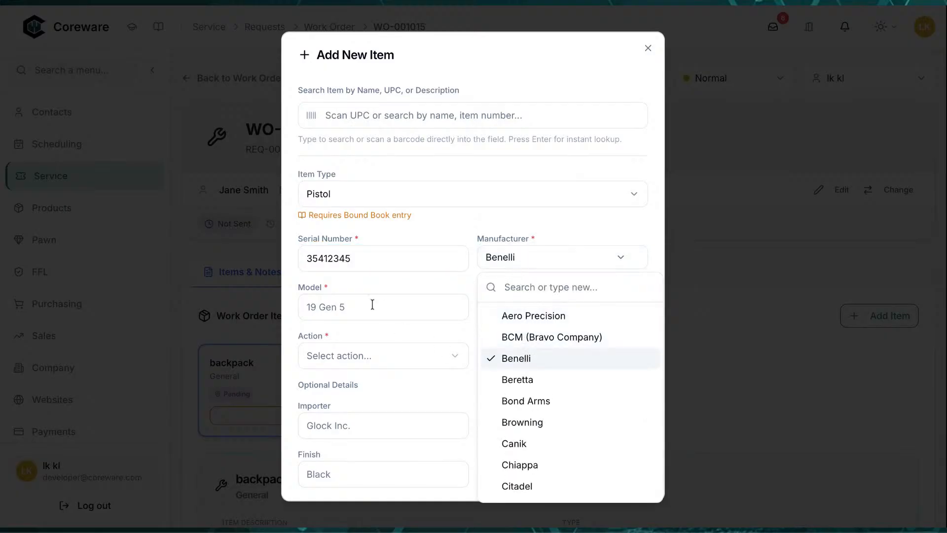
left_click(370, 302)
type("Ben")
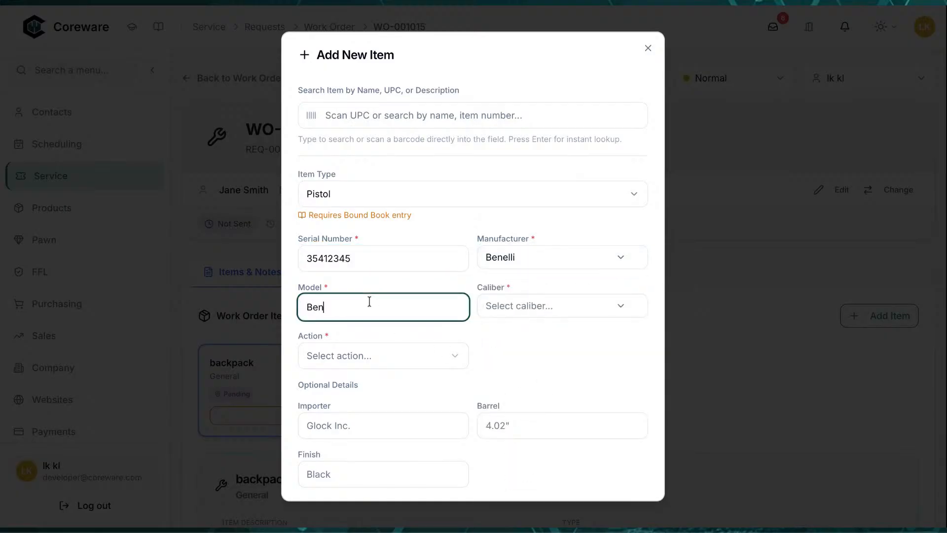
type("elli2")
key("Tab")
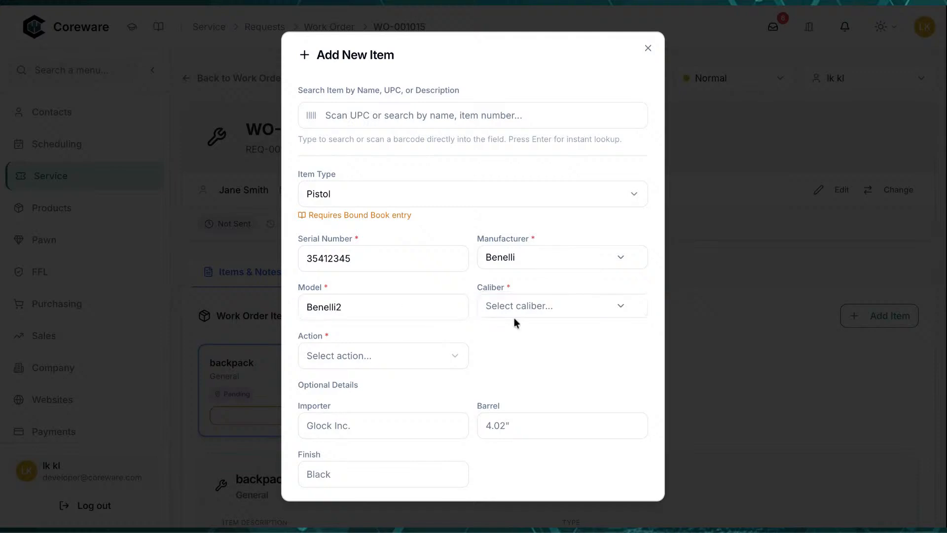
Set caliber .22 Short, Break Action, reported issue 'jammed', and add the pistol
left_click(529, 312)
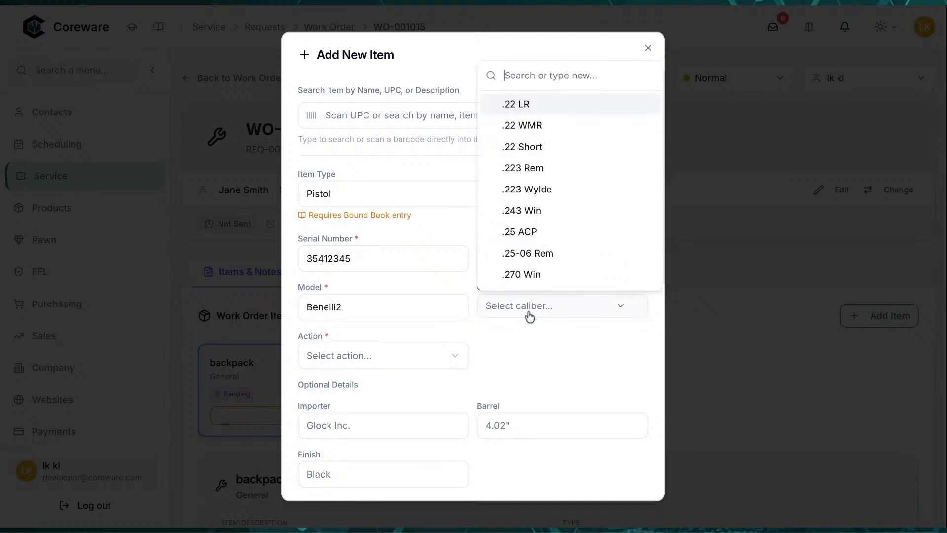
left_click(540, 155)
left_click(439, 364)
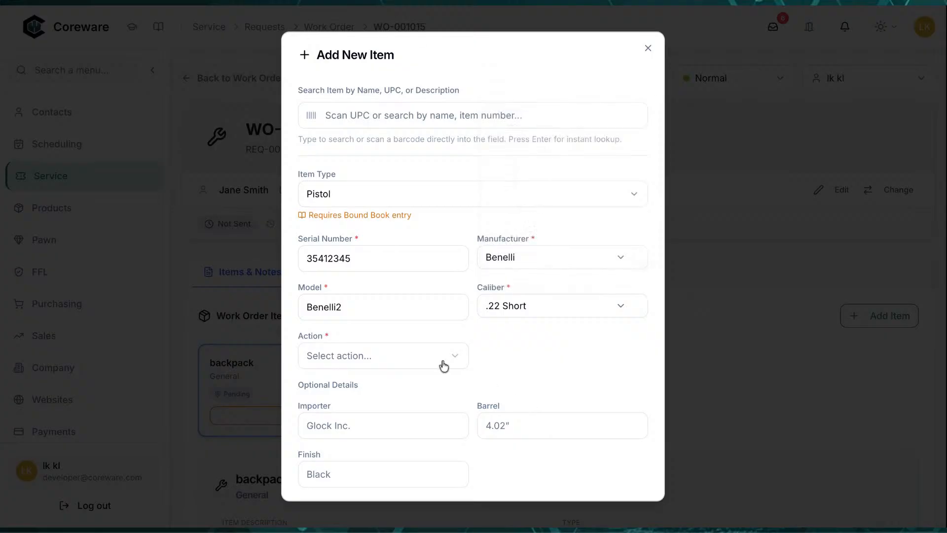
left_click(437, 357)
left_click(395, 266)
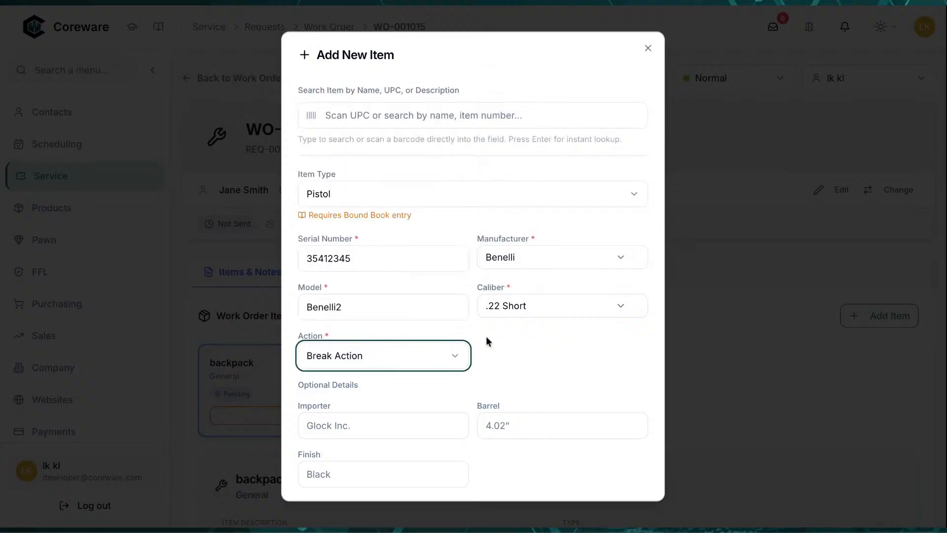
scroll(545, 378, "down", 3)
left_click(515, 404)
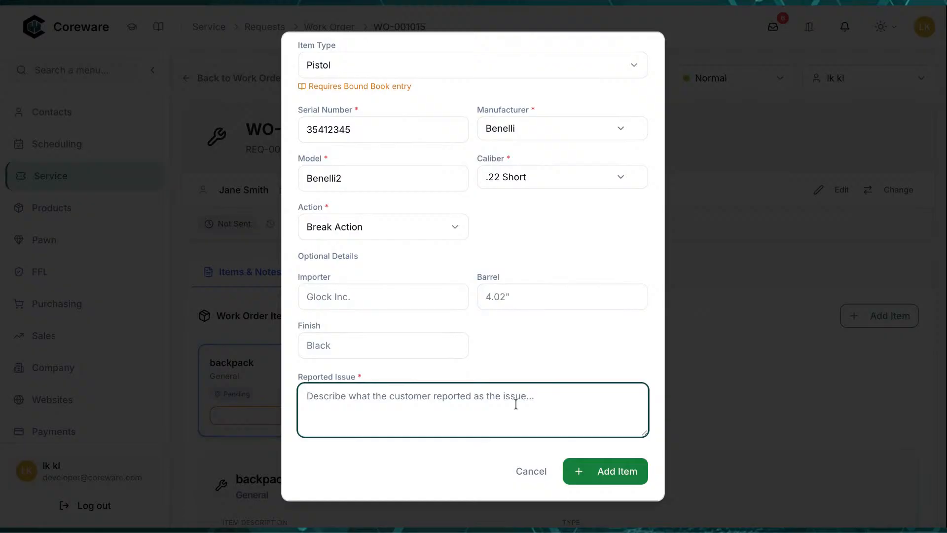
type("jammed")
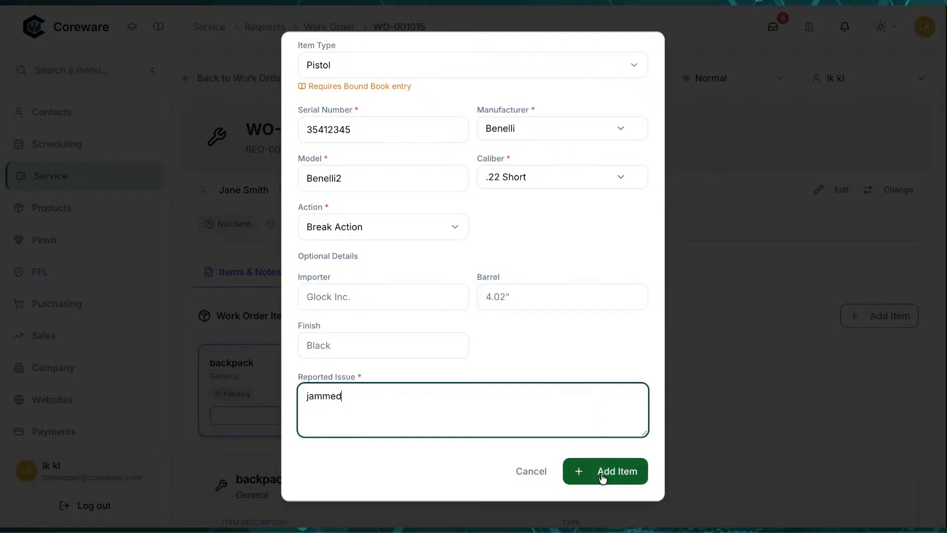
left_click(602, 477)
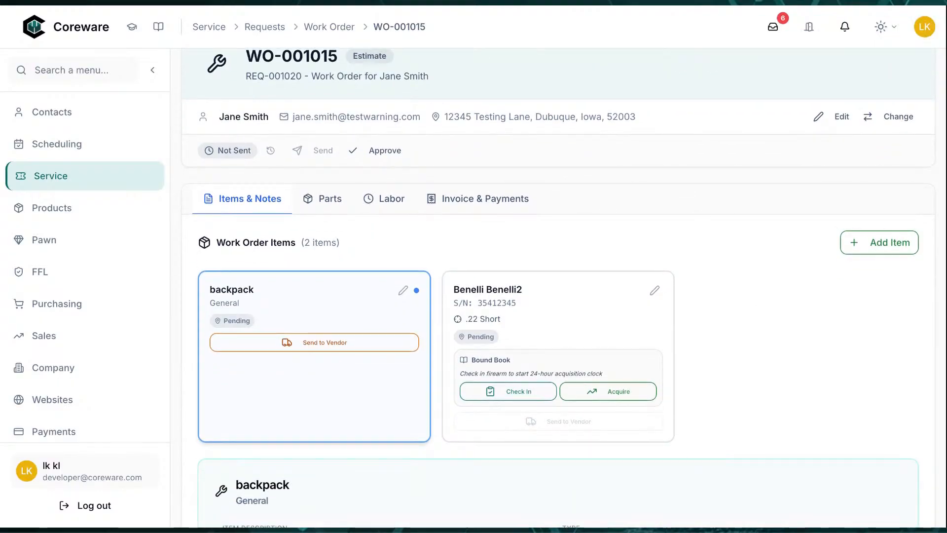
Open the Benelli Benelli2 item card to review its details
scroll(557, 288, "down", 3)
scroll(754, 349, "down", 4)
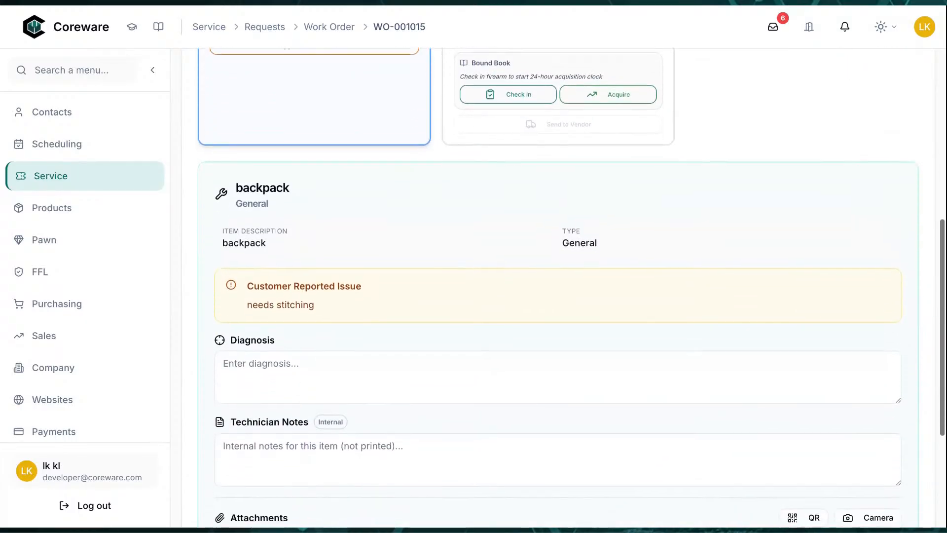
scroll(755, 351, "up", 6)
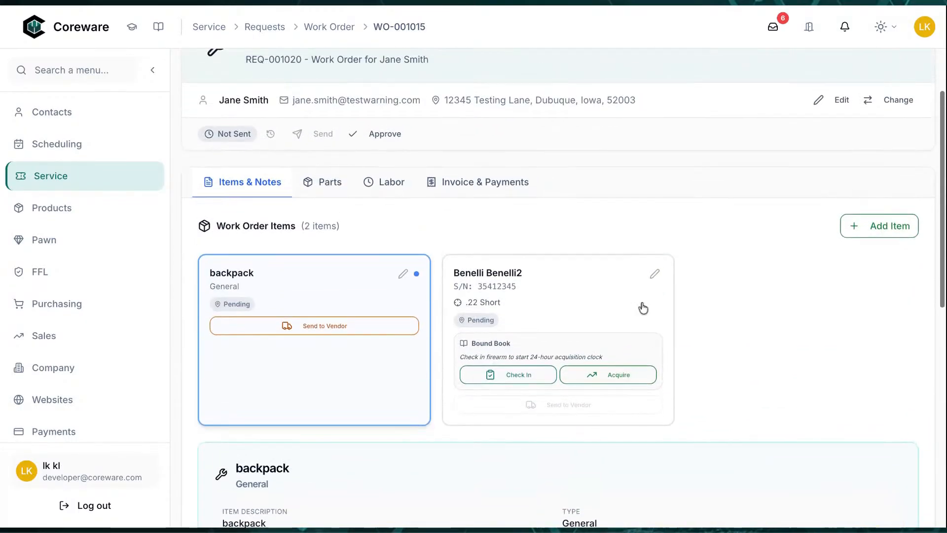
left_click(586, 306)
scroll(708, 321, "down", 2)
scroll(708, 323, "down", 5)
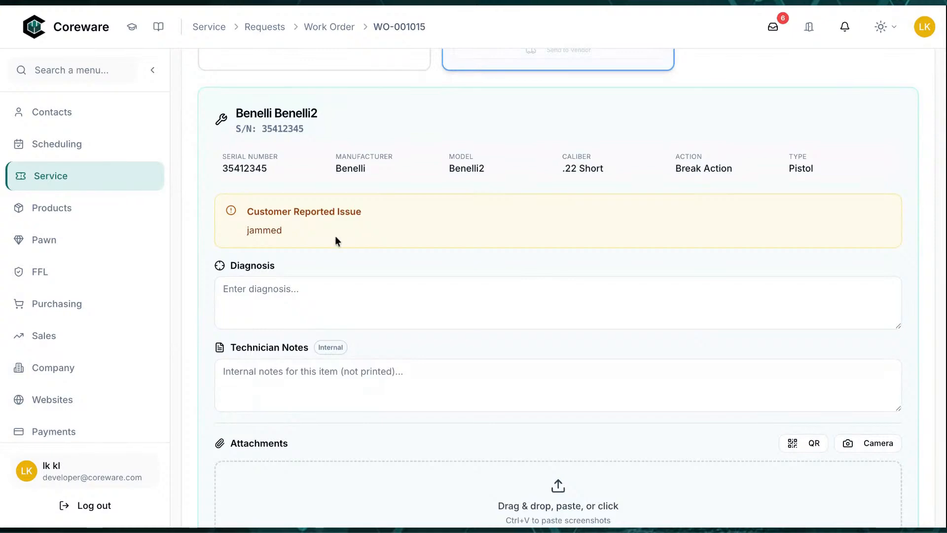
scroll(569, 439, "down", 3)
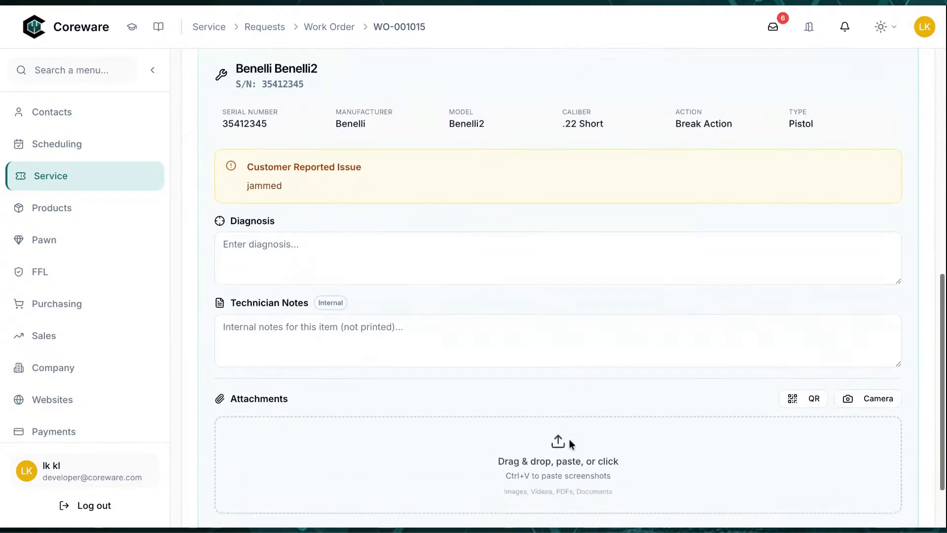
scroll(568, 440, "up", 10)
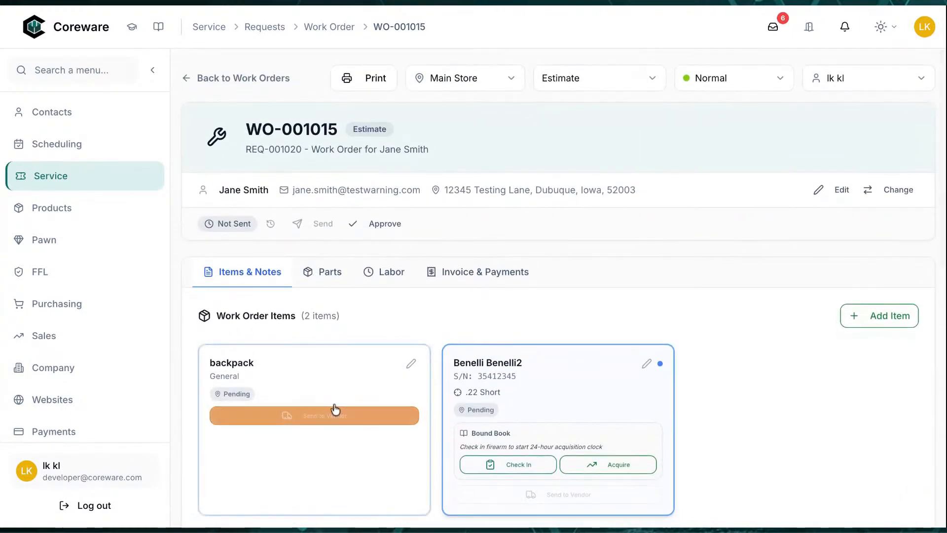
Add a CLP Gun Cleaner/Lubricant part at $12.99, assigned to the Benelli Benelli2 item
left_click(327, 277)
left_click(426, 400)
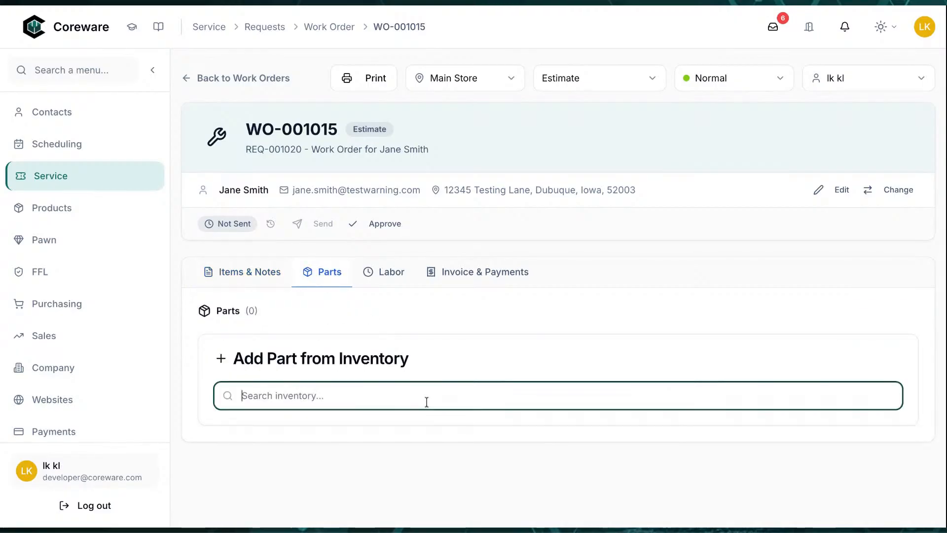
type("clp")
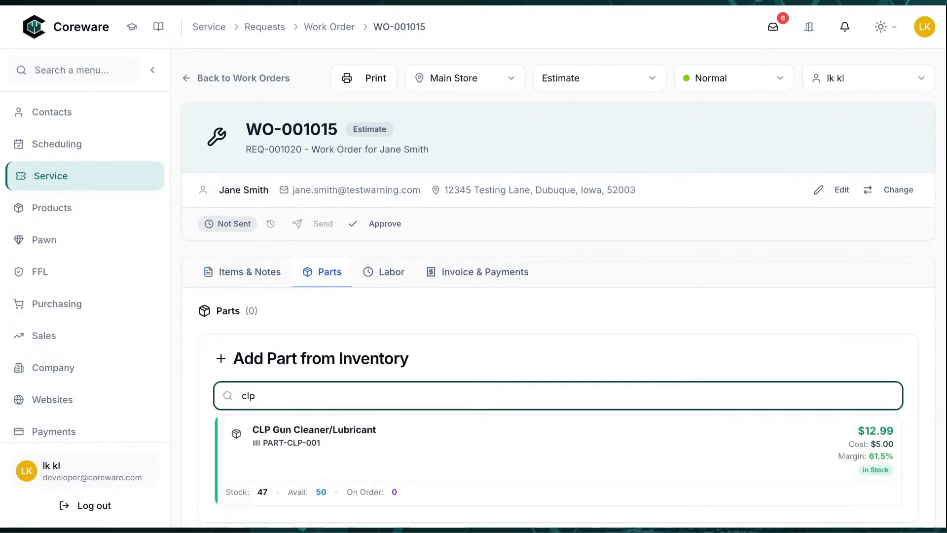
left_click(437, 446)
scroll(489, 413, "down", 2)
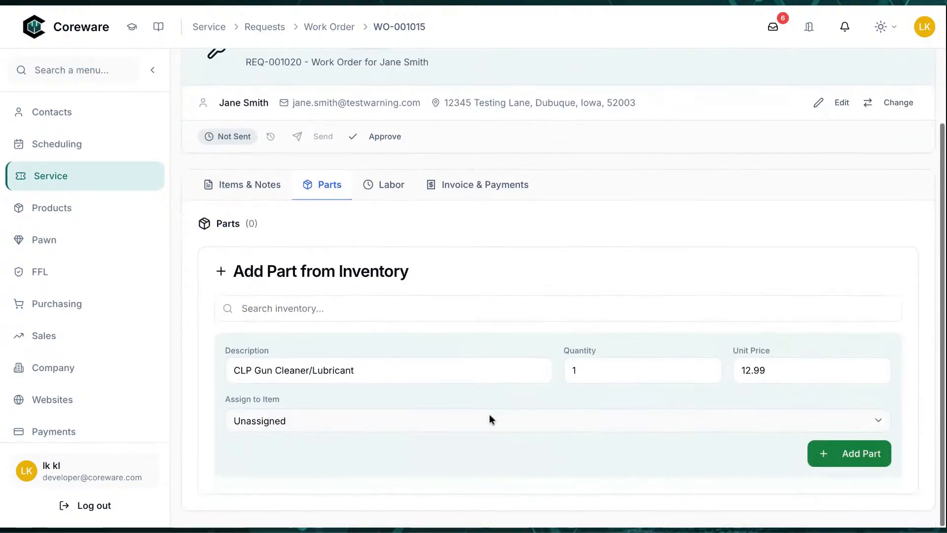
left_click(491, 419)
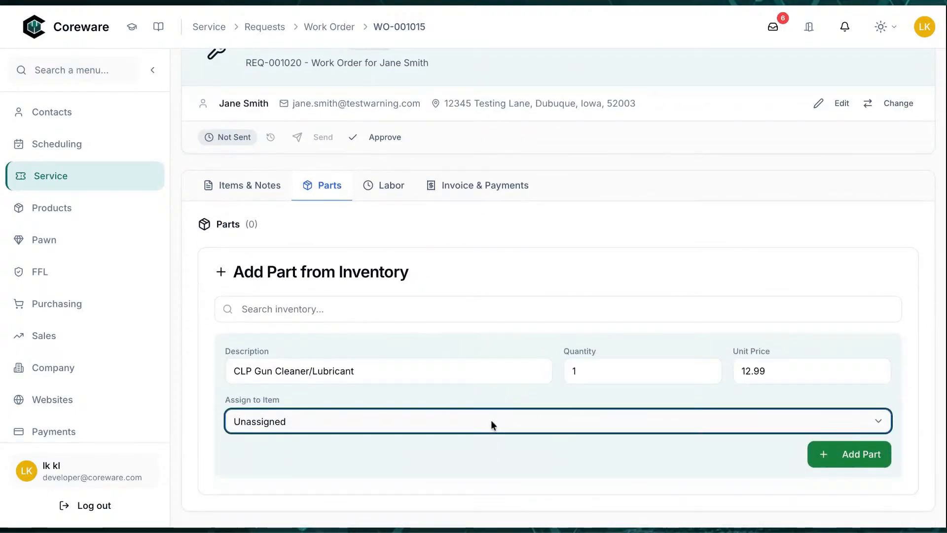
left_click(491, 438)
left_click(826, 454)
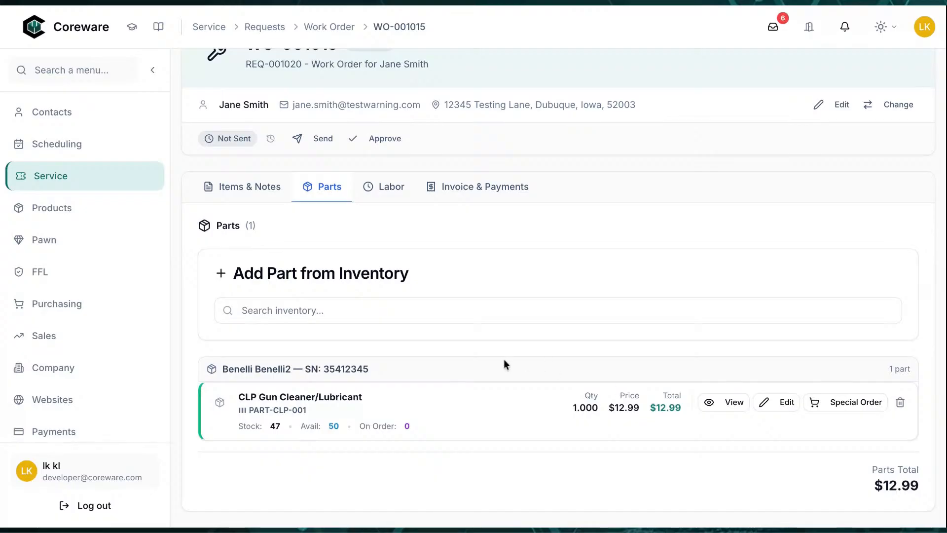
Check the invoice balance, then acquire the Benelli Benelli2 pistol into the Bound Book
left_click(449, 193)
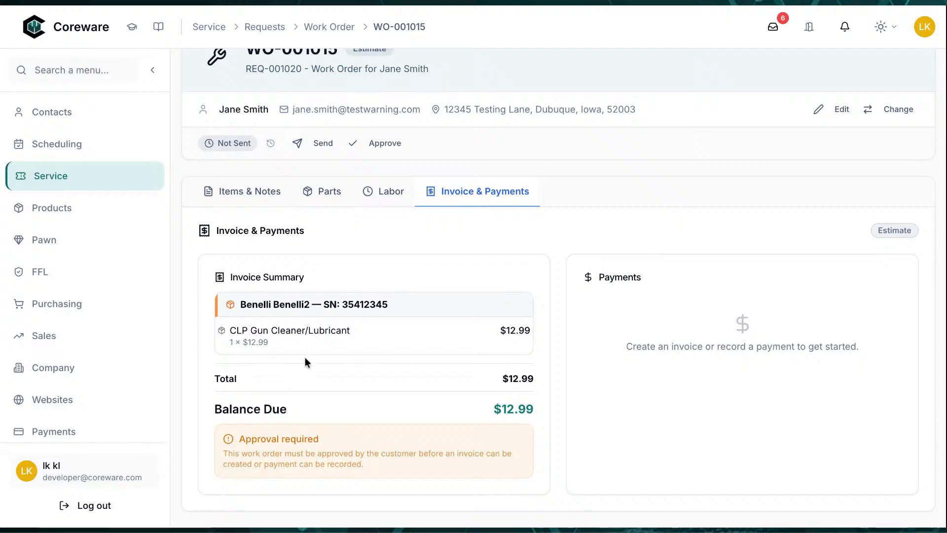
left_click(250, 194)
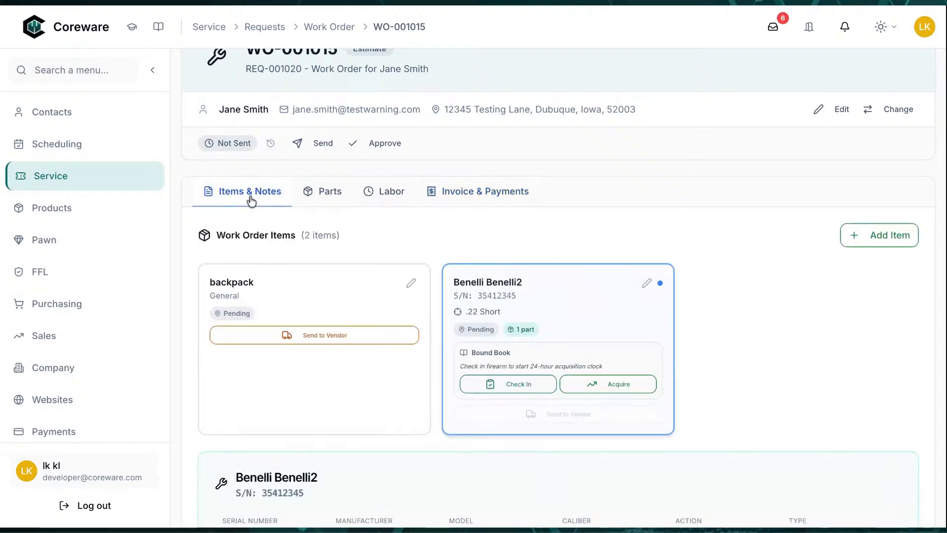
left_click(633, 385)
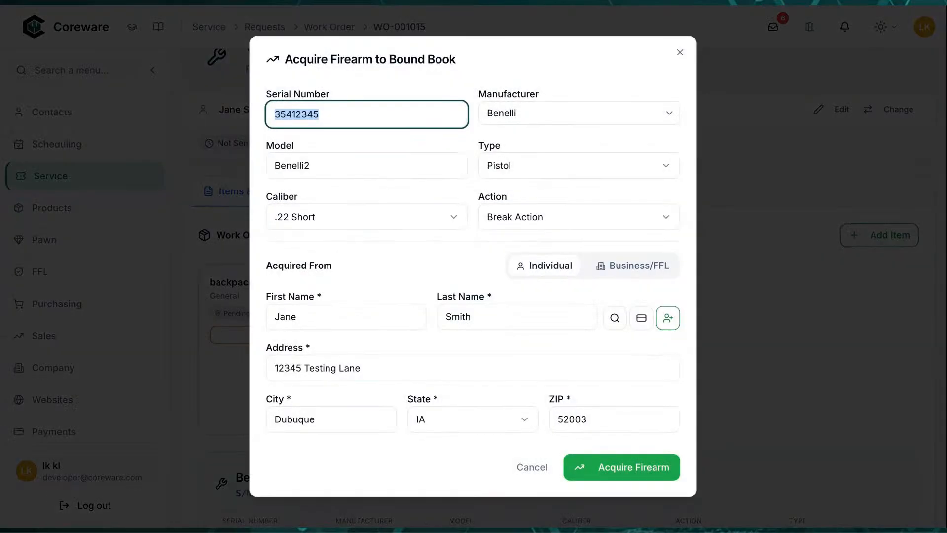
left_click(598, 474)
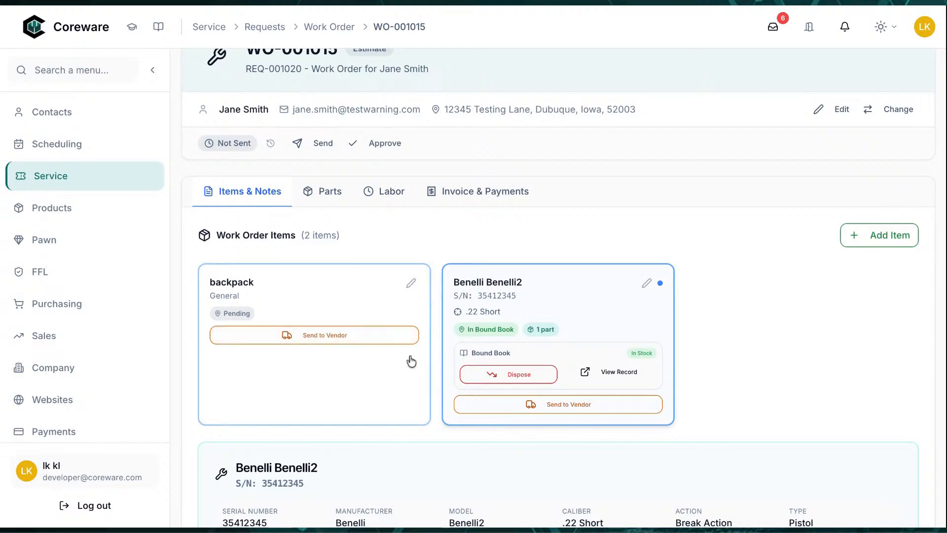
Start a Repair shipment of the Benelli pistol to vendor Glock USA
left_click(579, 405)
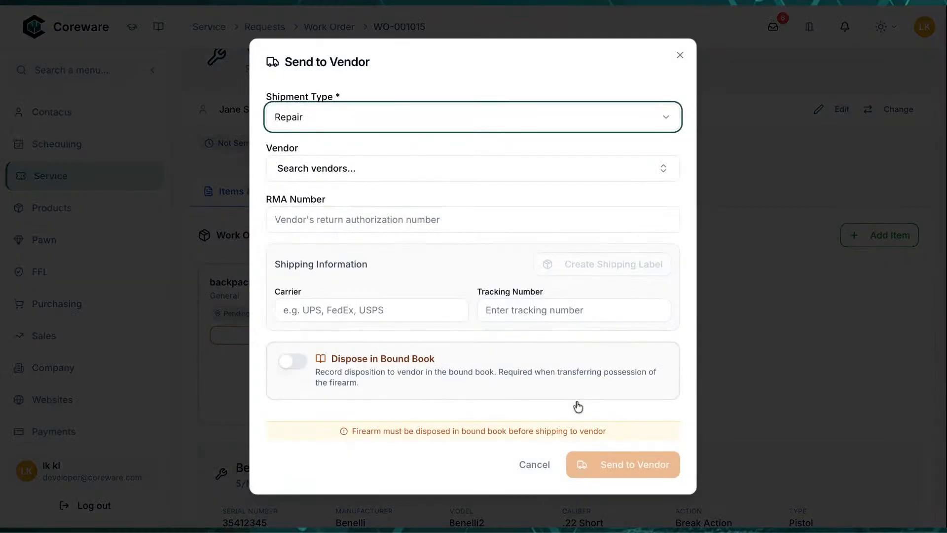
left_click(413, 131)
left_click(394, 166)
left_click(393, 131)
left_click(376, 188)
left_click(385, 128)
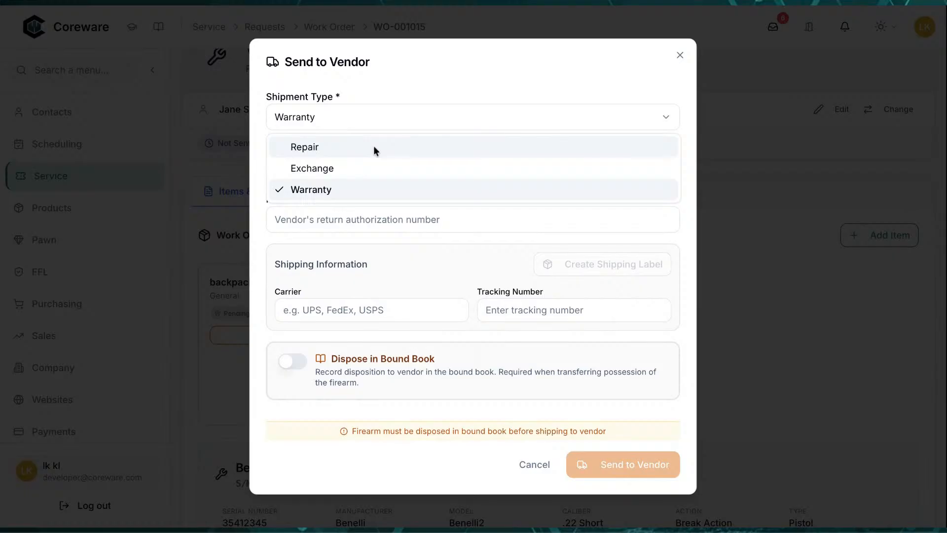
left_click(374, 147)
left_click(376, 170)
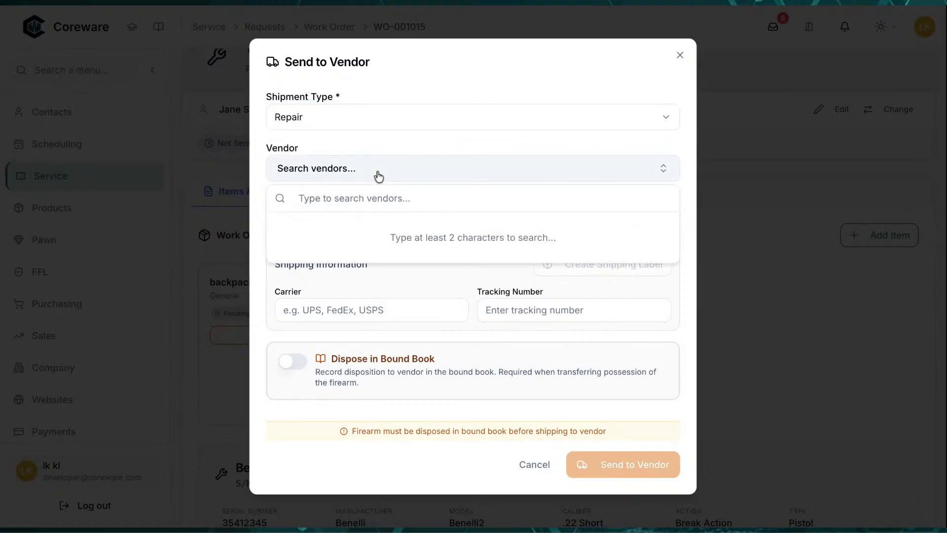
type("gloc")
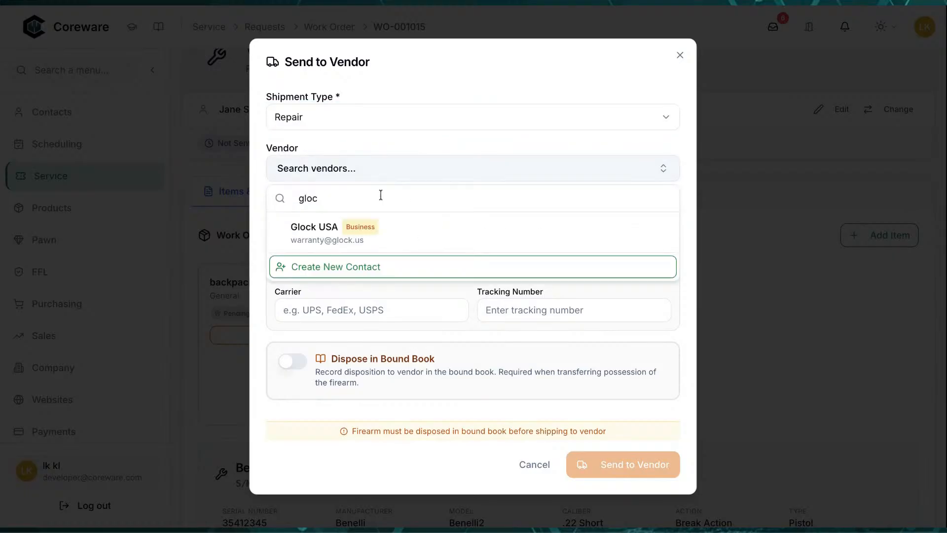
left_click(366, 240)
left_click(368, 225)
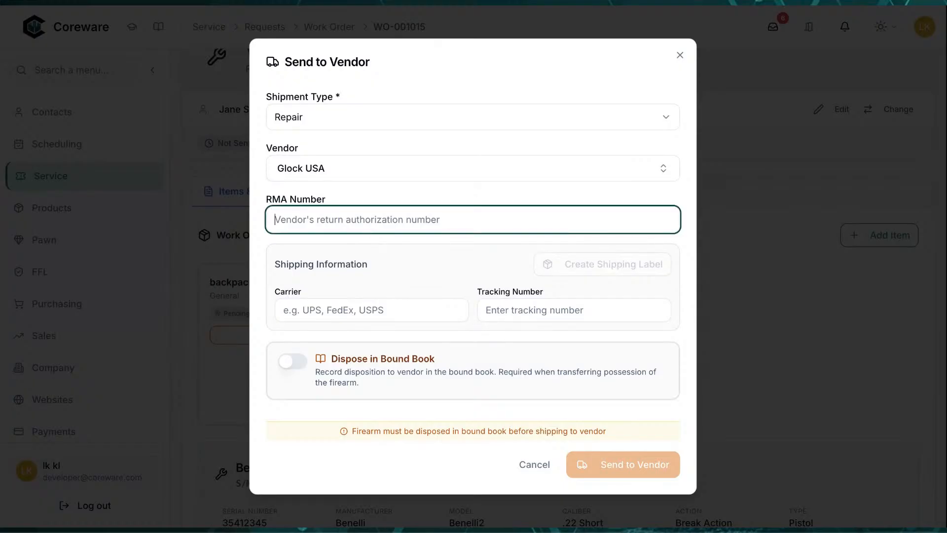
type("8847474")
left_click(444, 262)
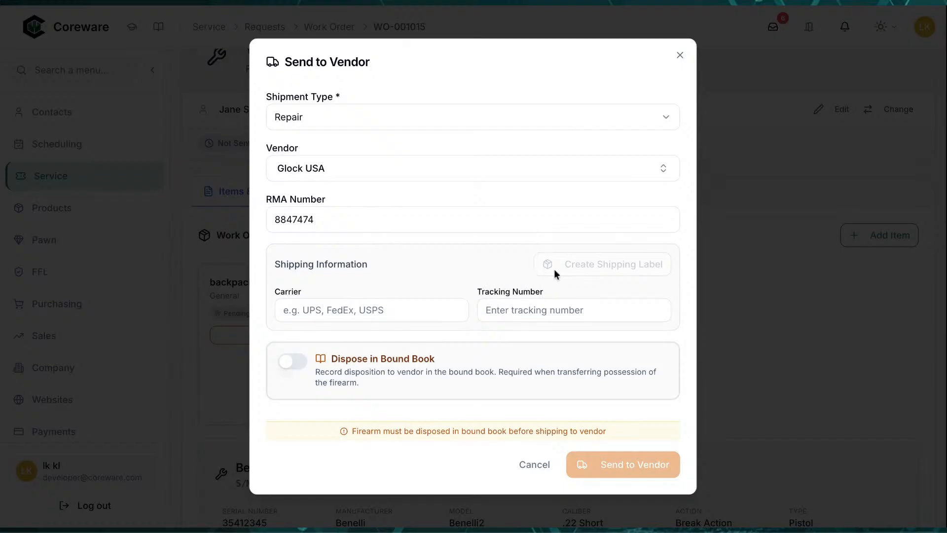
left_click(403, 316)
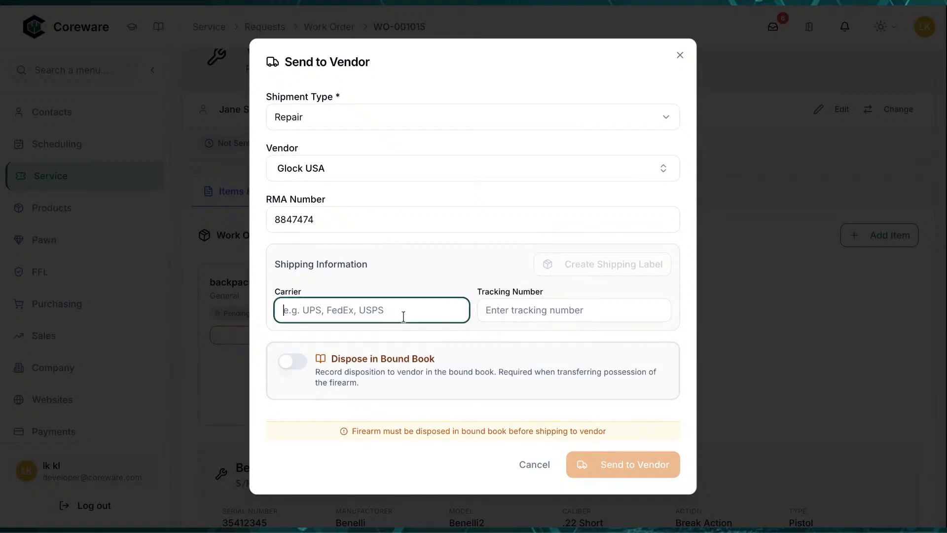
type("Fed")
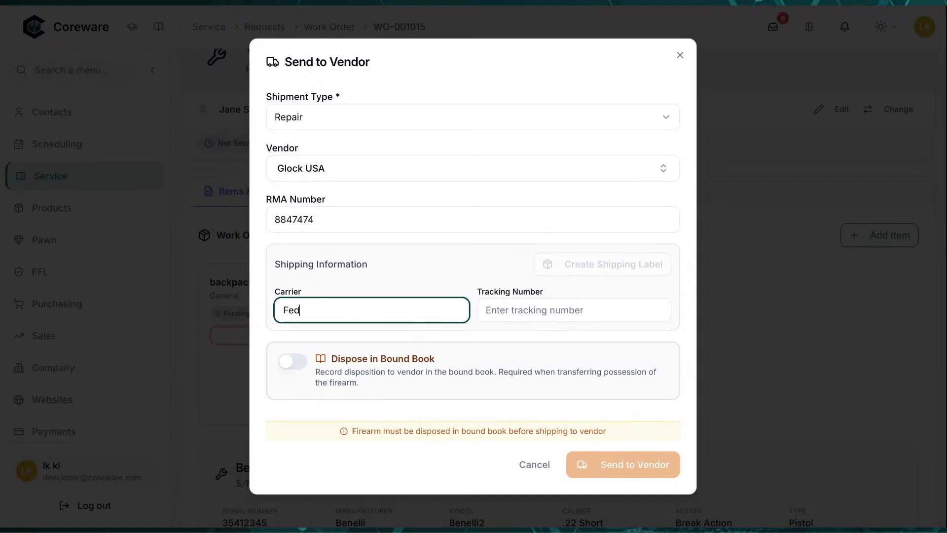
key("Tab")
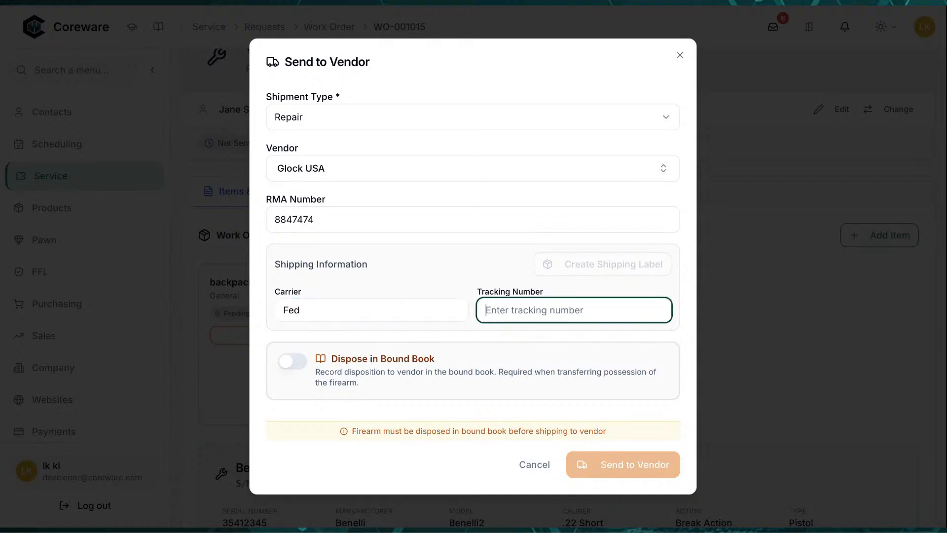
type("949499838383")
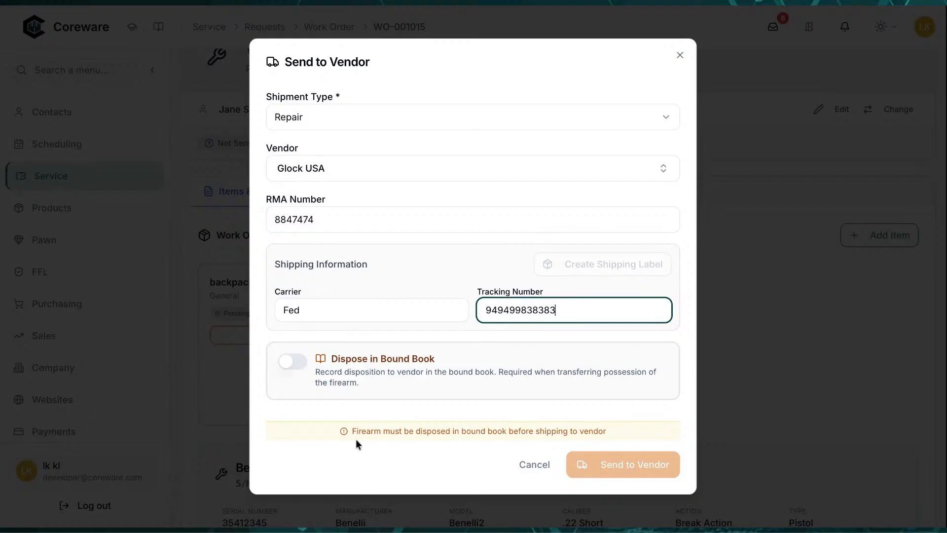
Enable Dispose in Bound Book and send the pistol to Glock USA
left_click_drag(356, 427, 591, 435)
left_click(290, 363)
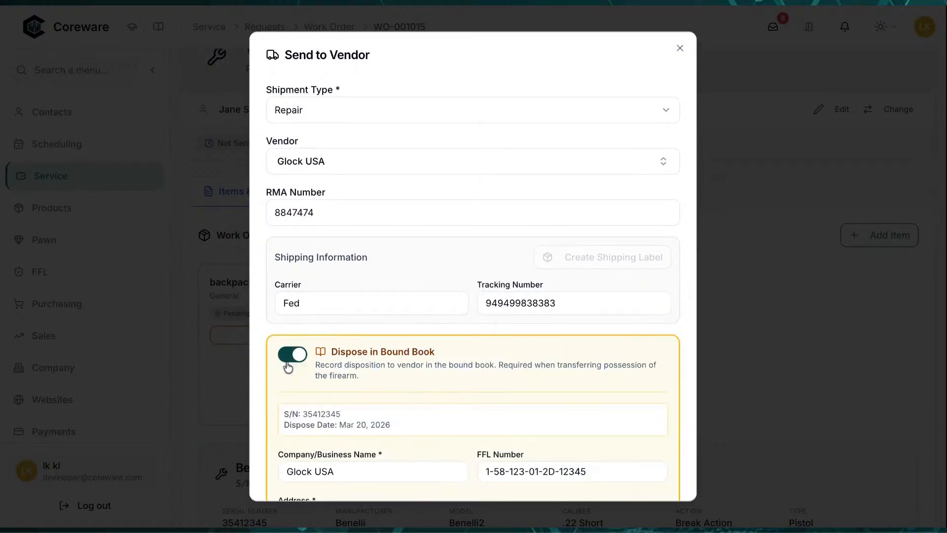
scroll(444, 363, "down", 4)
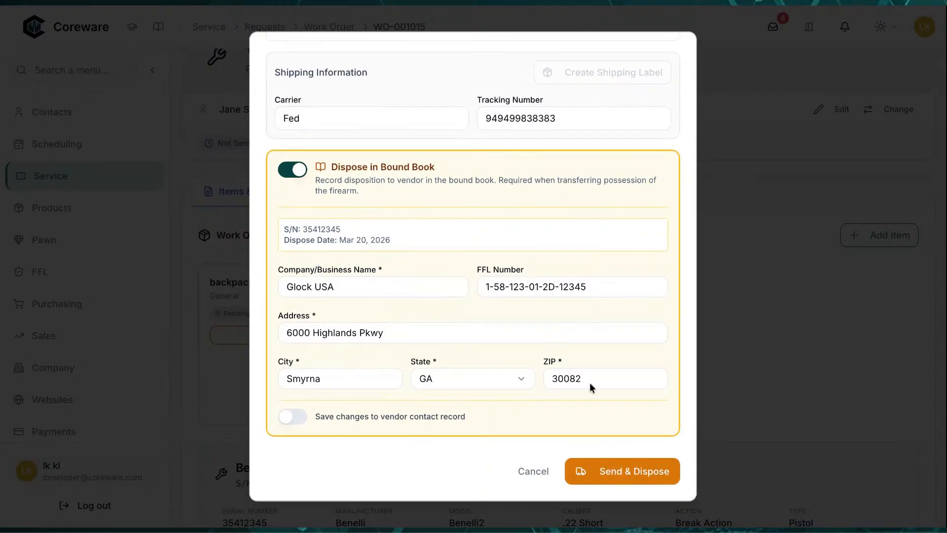
left_click(610, 472)
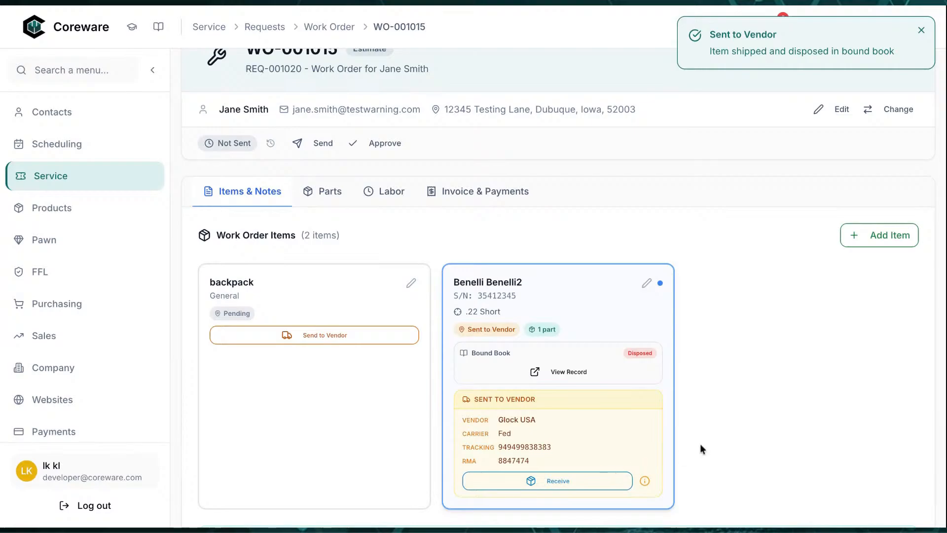
Check the Benelli's shipment details, then open Receive on its card
scroll(740, 425, "down", 3)
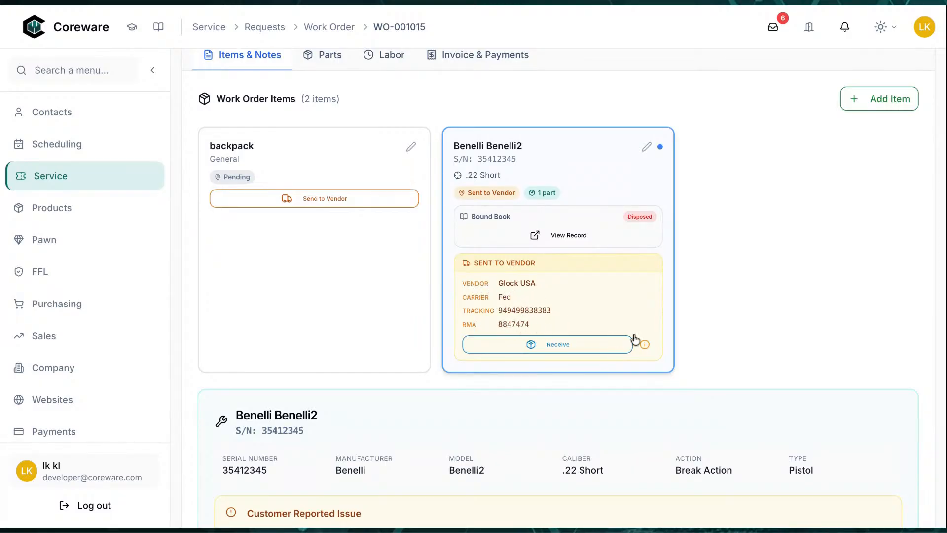
left_click(646, 345)
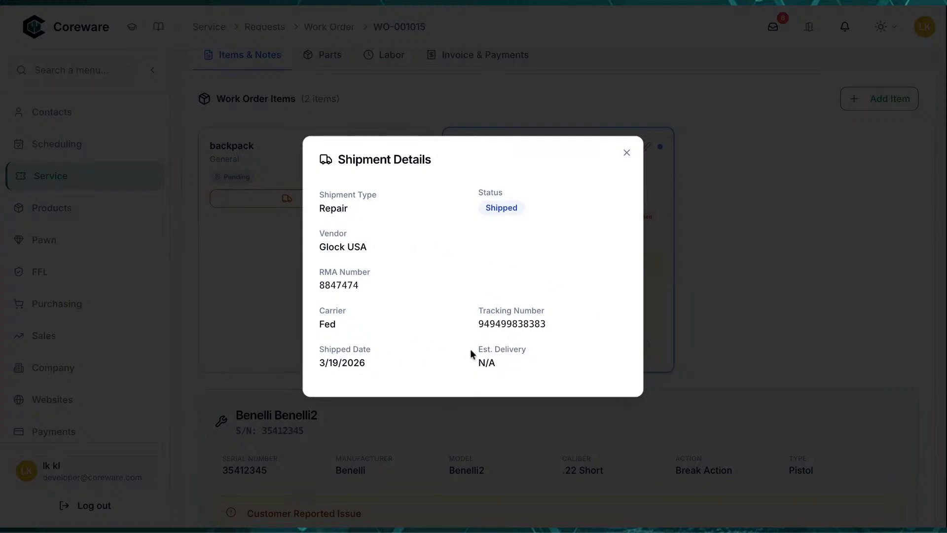
left_click(626, 152)
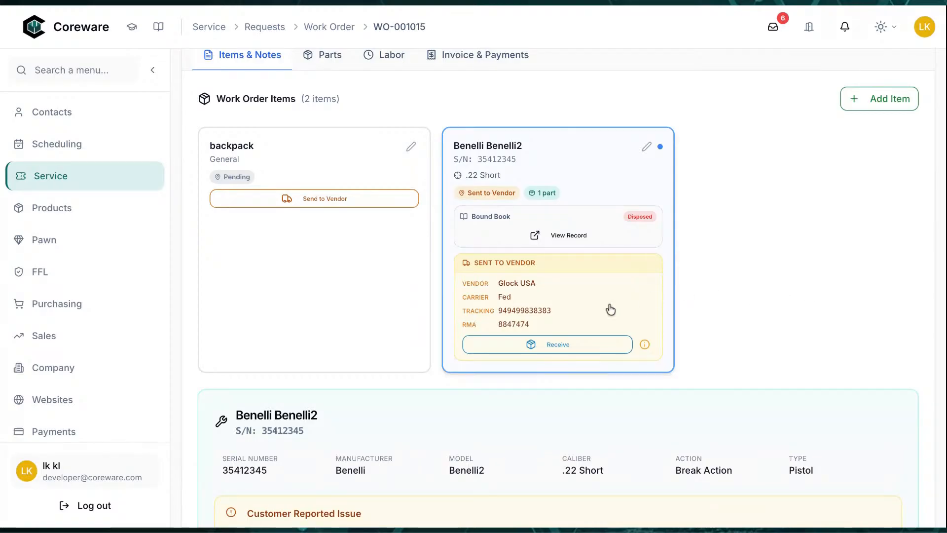
left_click(558, 345)
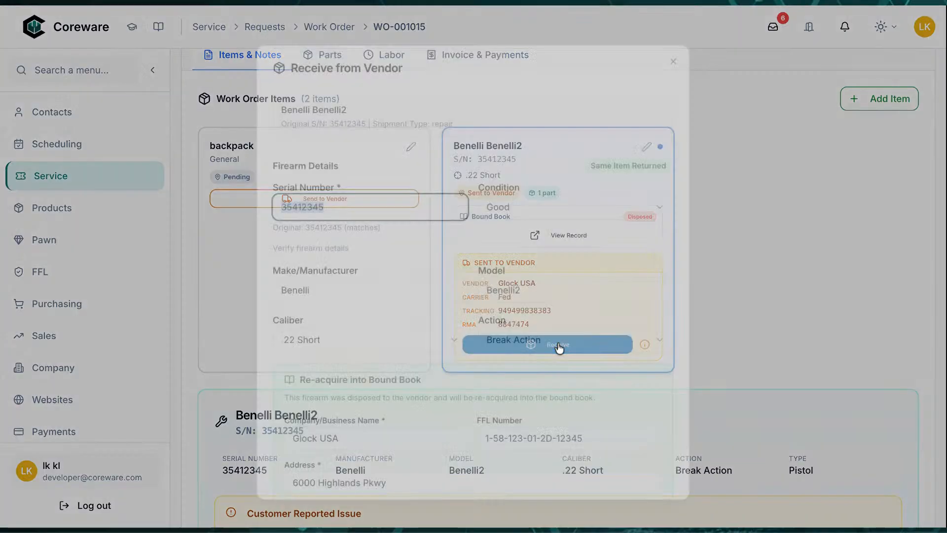
Review the Benelli's bound book record, including acquisition and disposition to Glock USA, then return to WO-001015
left_click(682, 52)
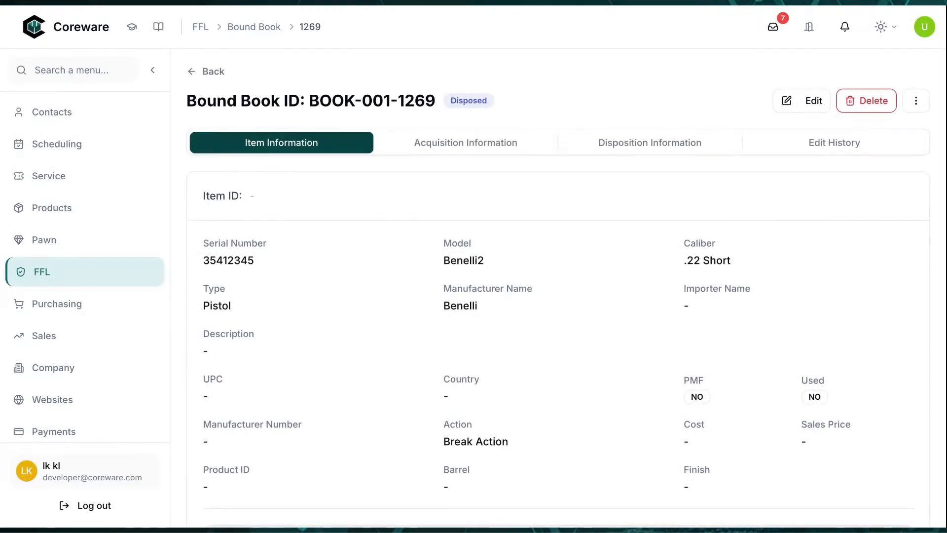
scroll(486, 298, "down", 2)
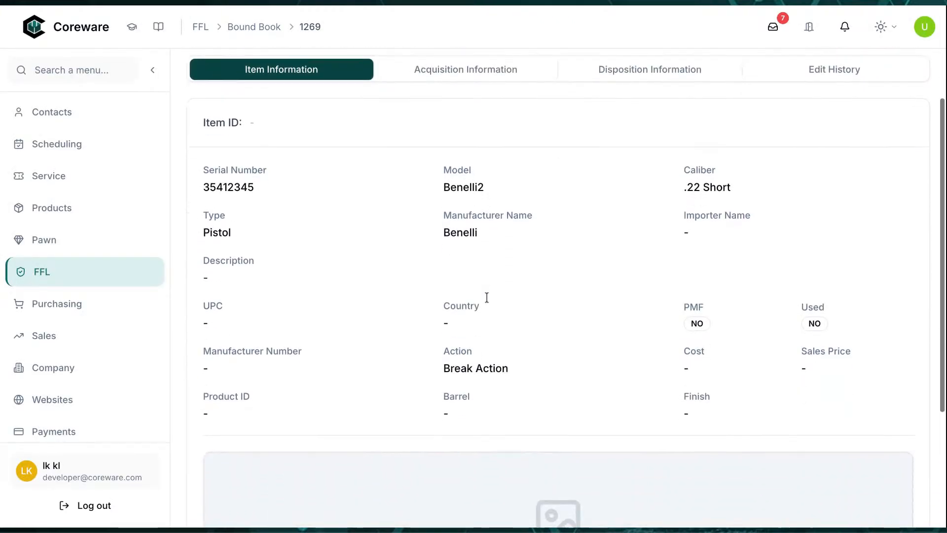
scroll(486, 297, "up", 1)
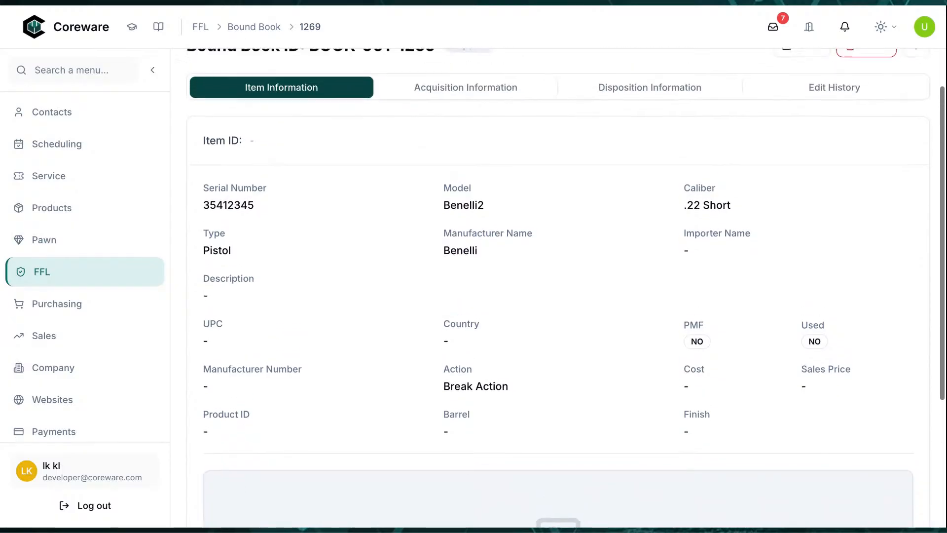
left_click(476, 96)
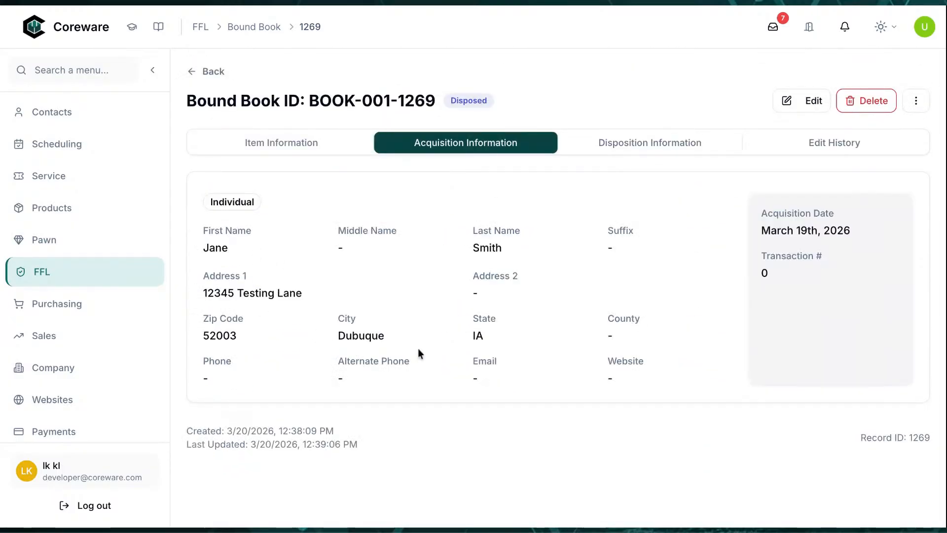
left_click(614, 142)
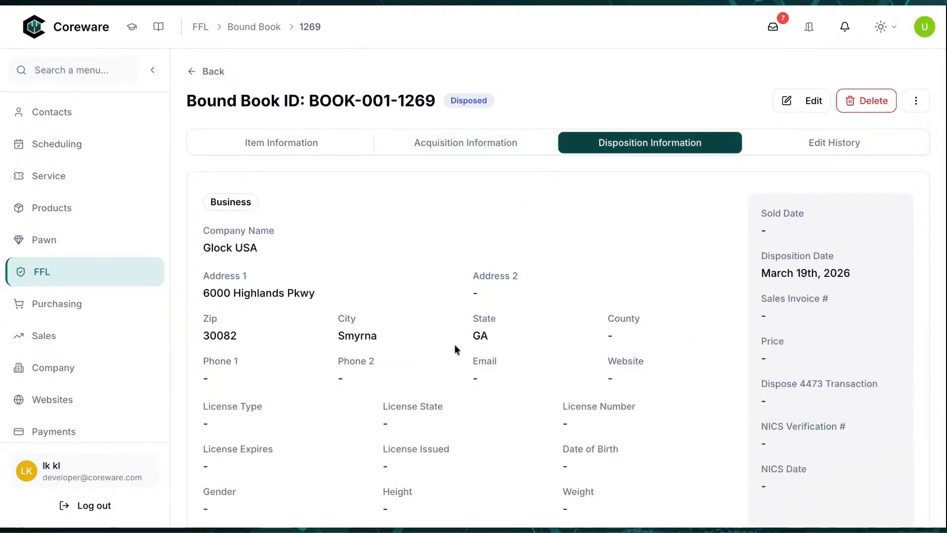
scroll(586, 349, "down", 3)
scroll(586, 349, "up", 3)
left_click(63, 177)
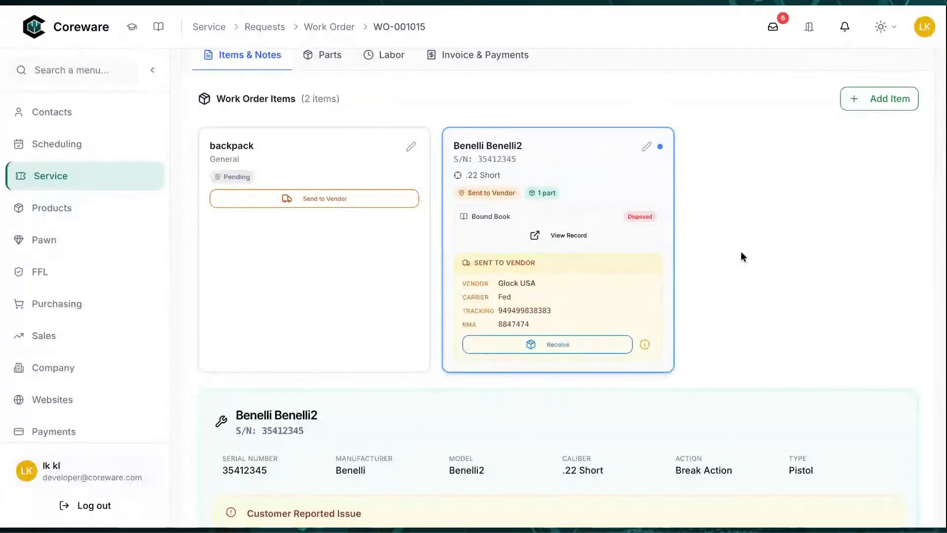
Receive the Benelli back with serial number 35412345 as the same item returned
scroll(740, 256, "down", 1)
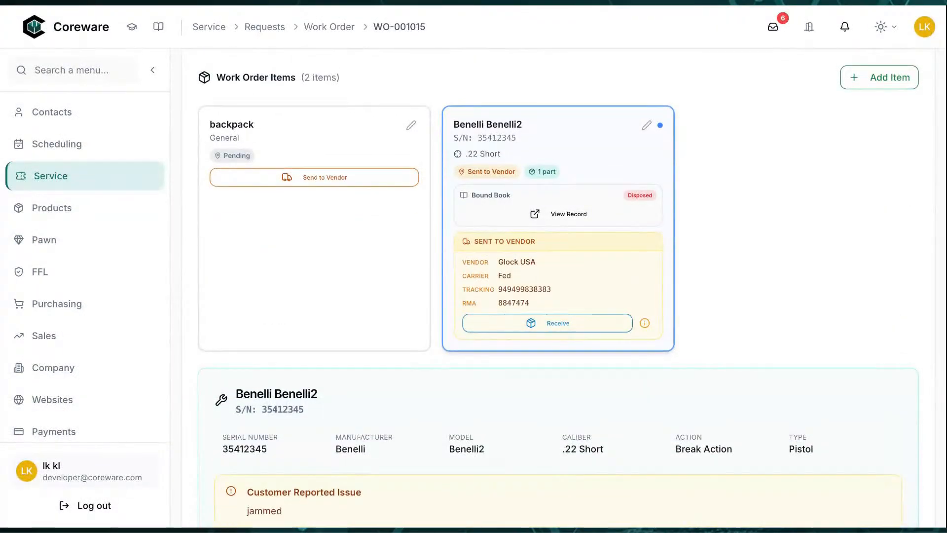
left_click(598, 329)
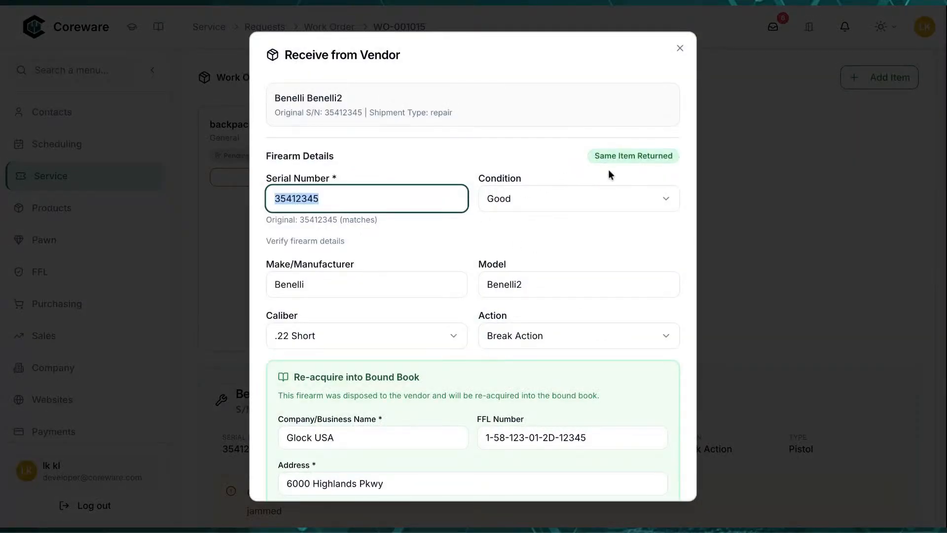
left_click(421, 201)
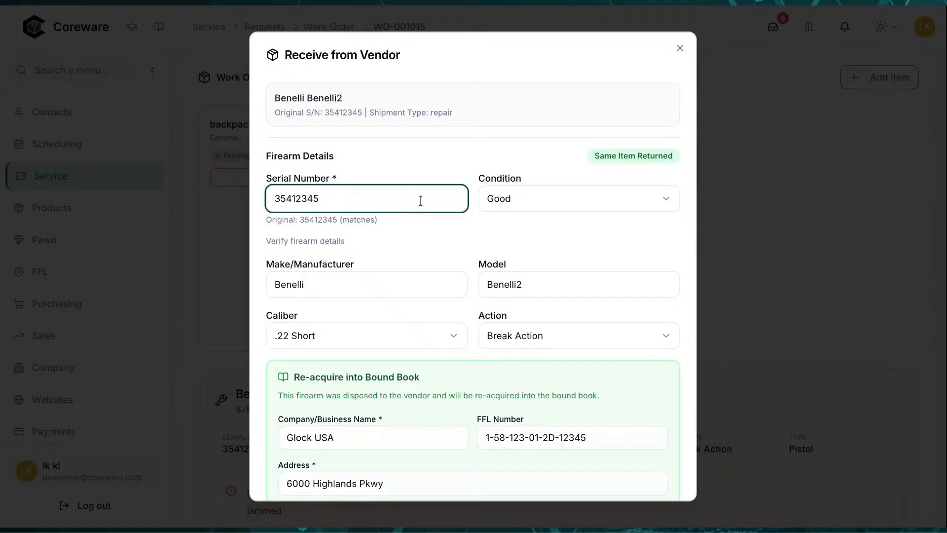
type("2")
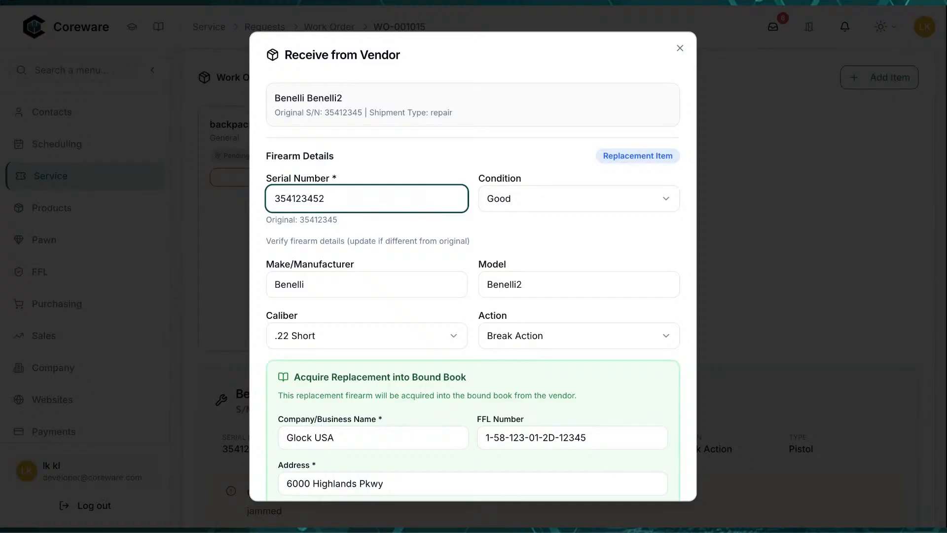
key("BackSpace")
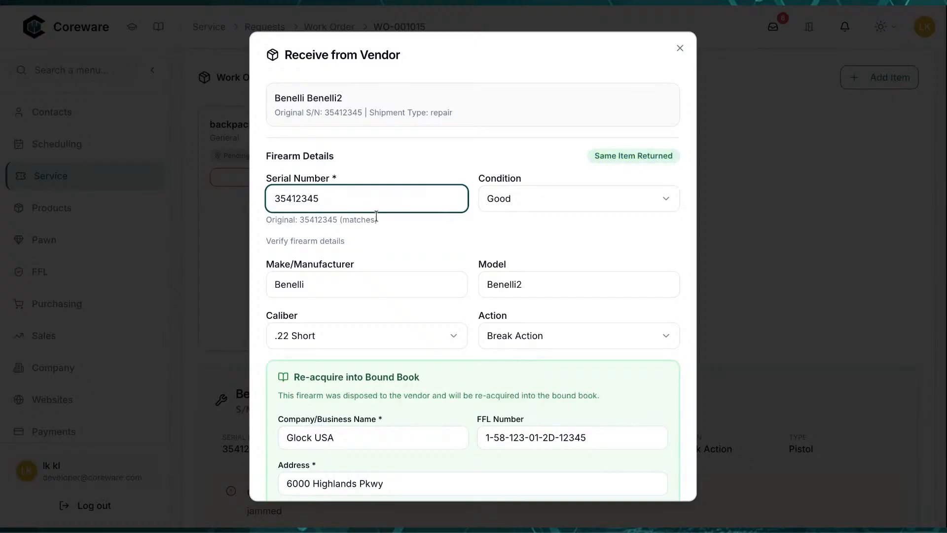
scroll(333, 243, "down", 3)
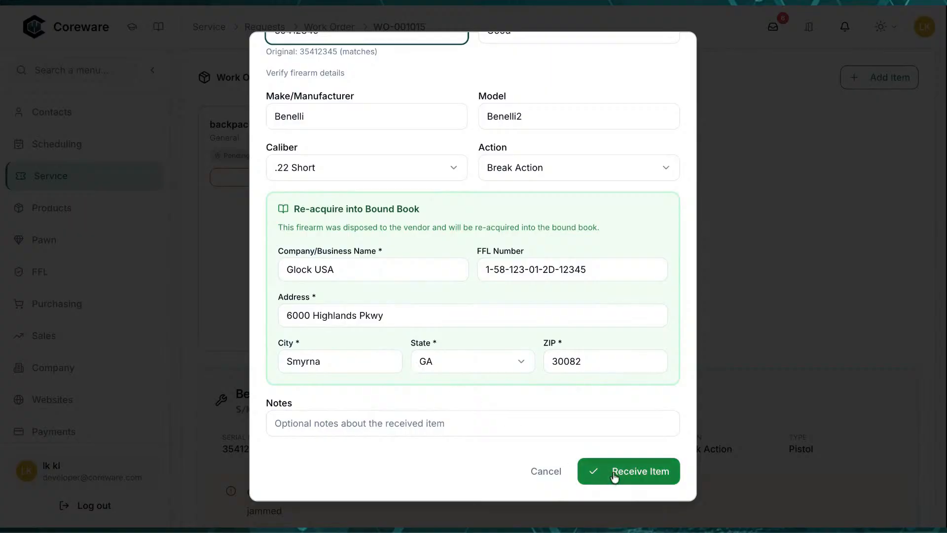
left_click(616, 474)
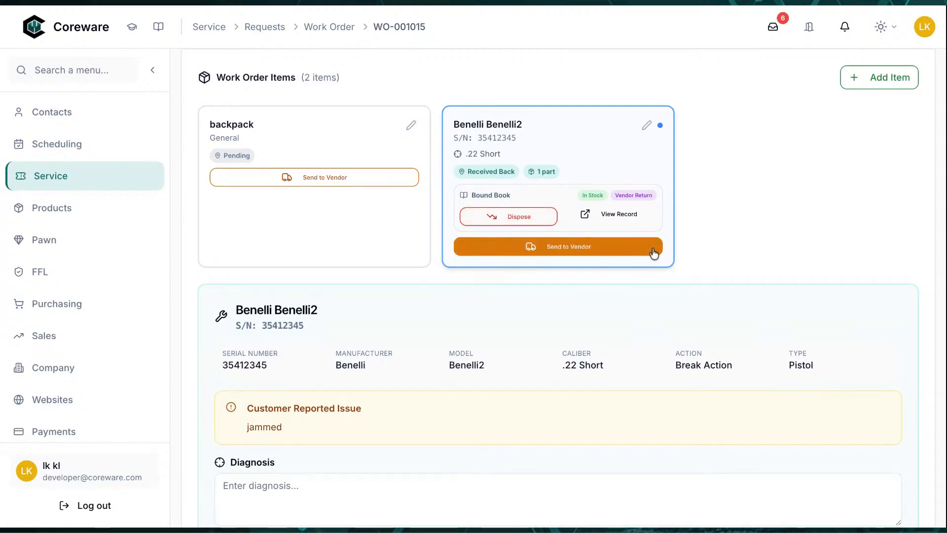
scroll(723, 220, "up", 2)
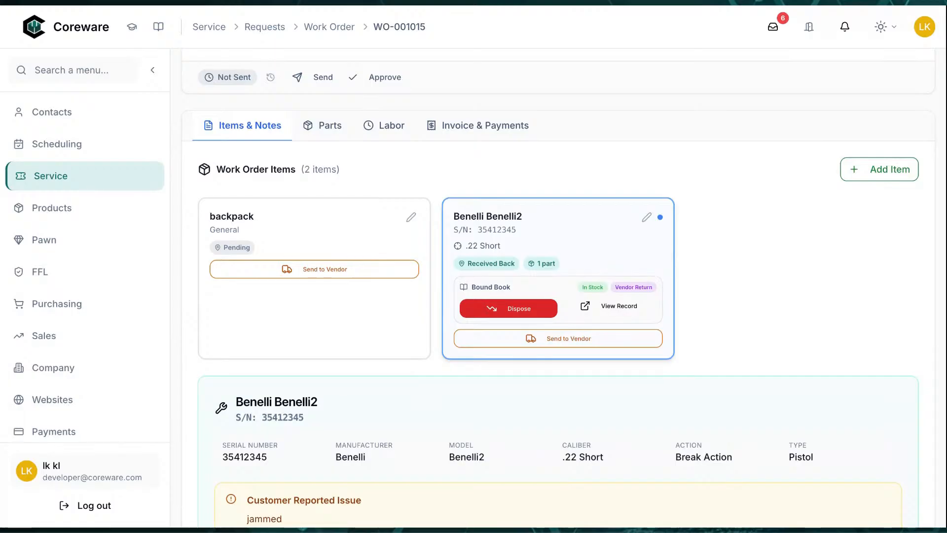
Open the Benelli's disposal form and enter a different recipient first name
left_click(508, 308)
left_click(344, 299)
left_click_drag(344, 299, 206, 302)
type("Joel")
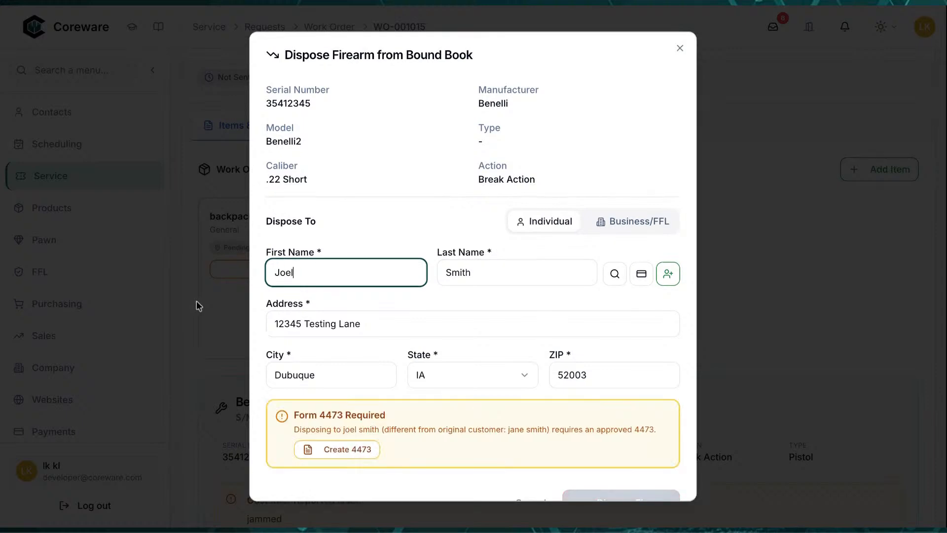
key("Tab")
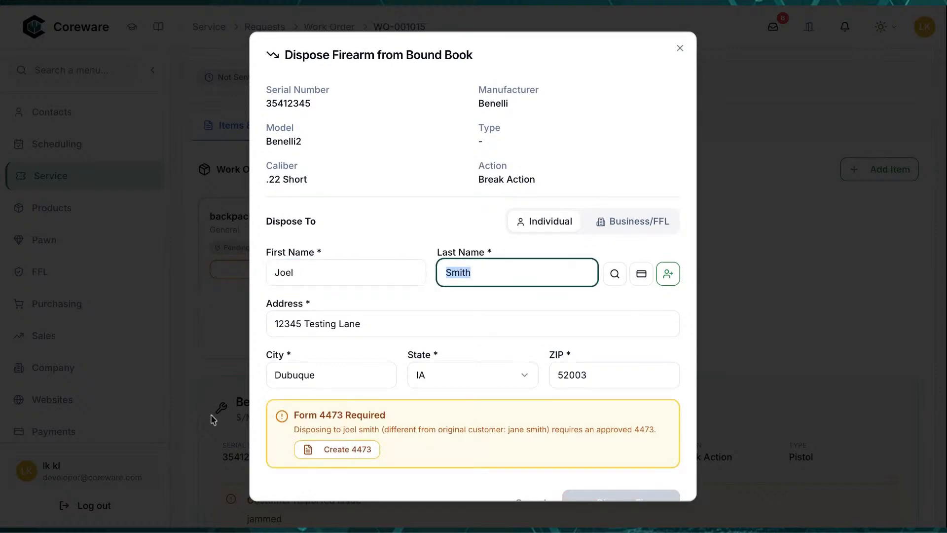
Create Form 4473 #000014 for the new recipient and dismiss the kiosk code window
left_click_drag(332, 429, 523, 435)
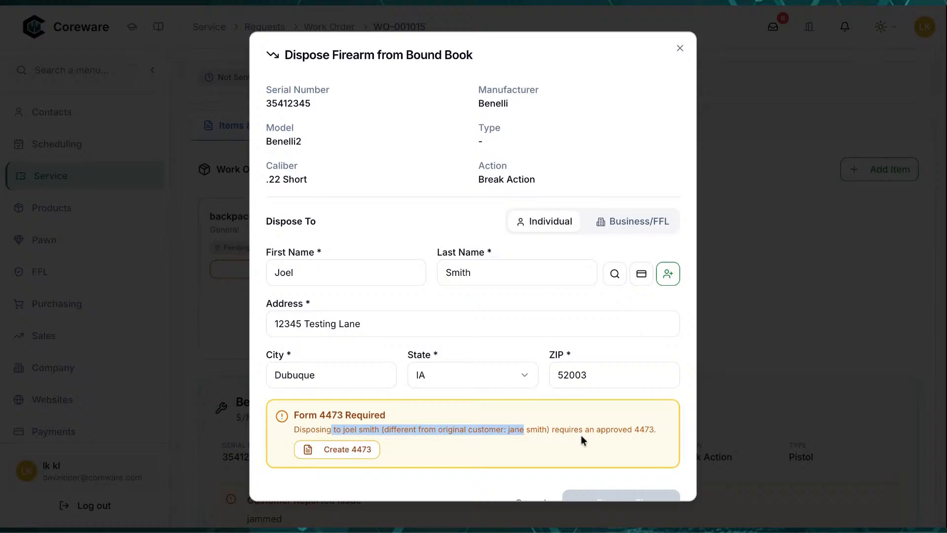
scroll(507, 410, "down", 2)
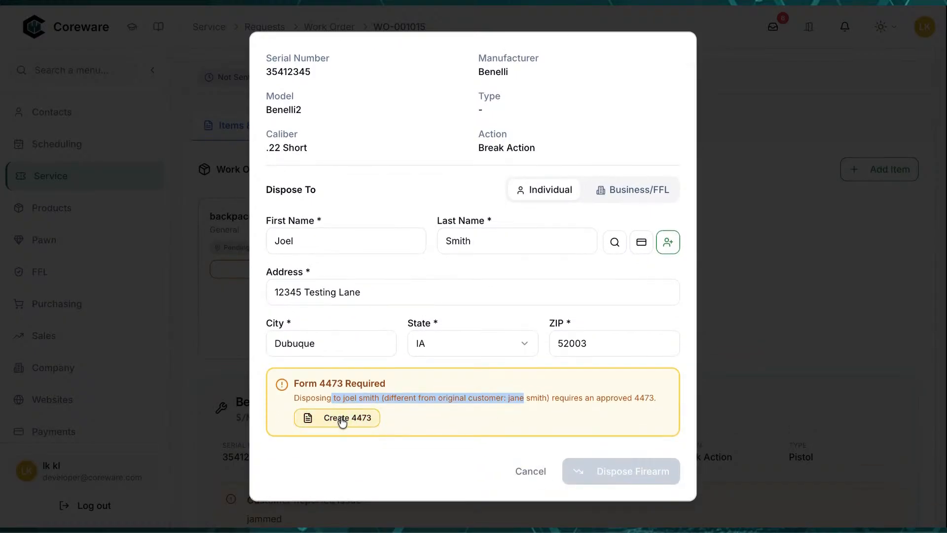
left_click(343, 420)
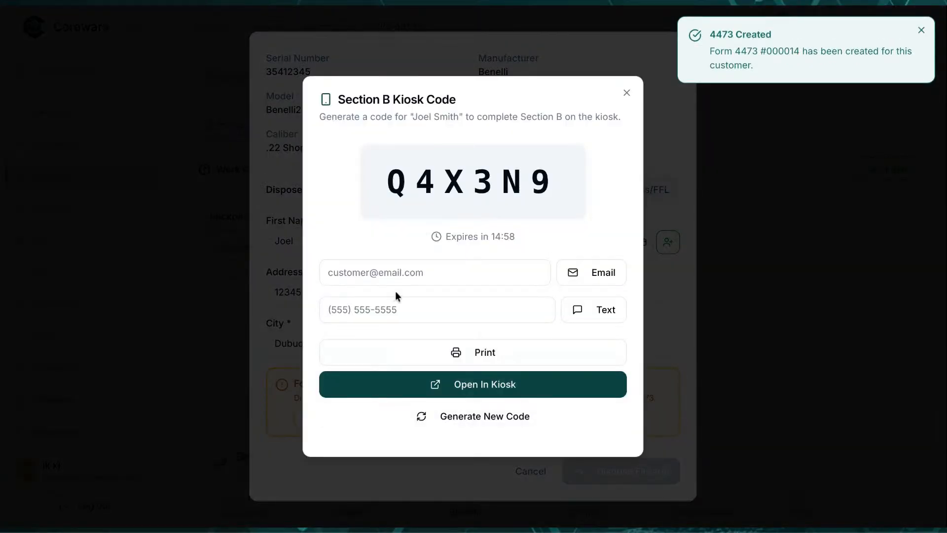
left_click_drag(358, 119, 614, 119)
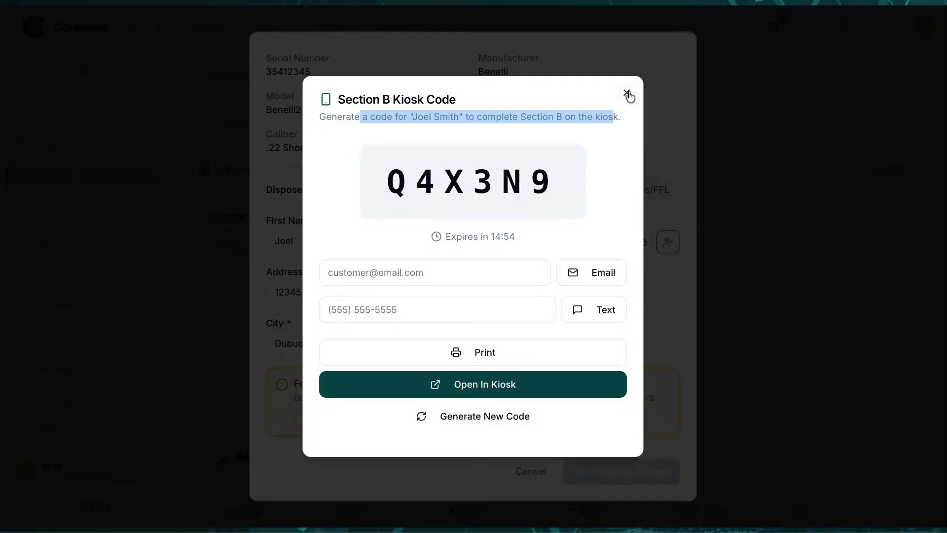
left_click(626, 93)
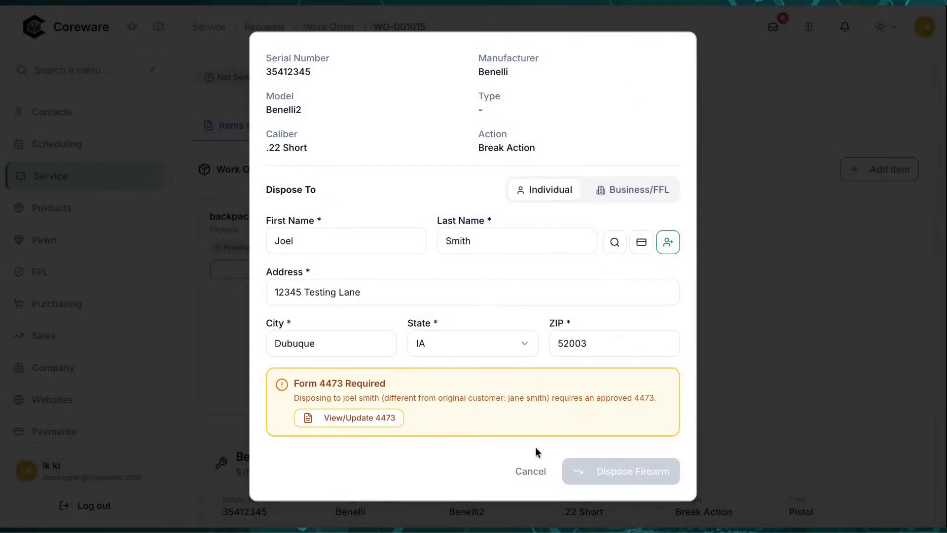
Cancel the disposal form and check why Dispose is blocked pending Form 4473 approval
left_click(531, 471)
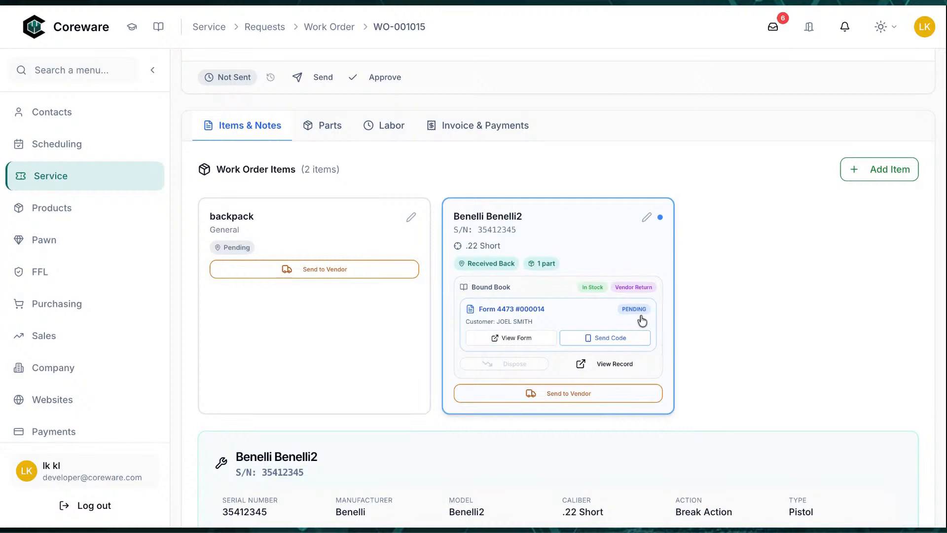
mouse_move(532, 367)
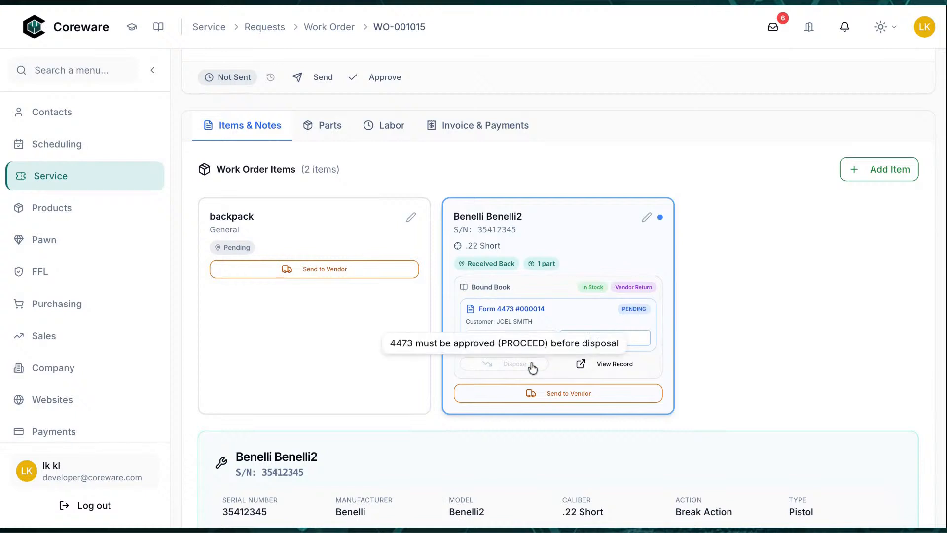